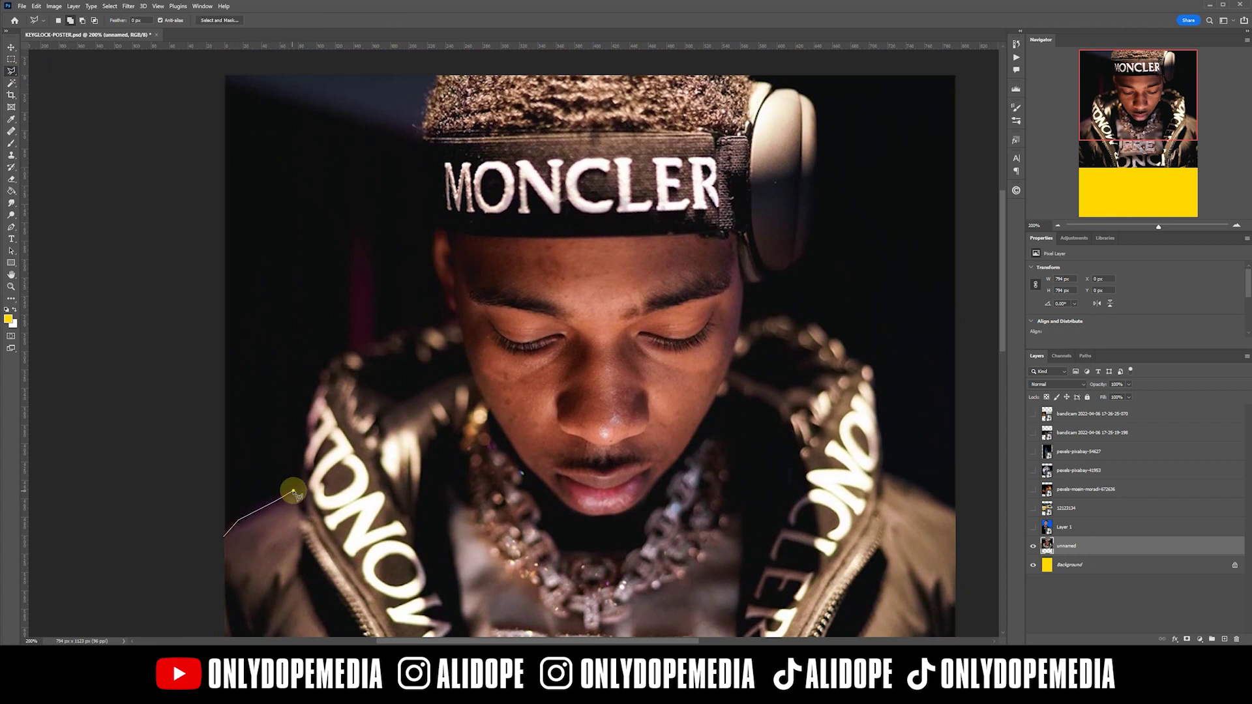
Complete the polygonal lasso outline around the dark background to the left of the man's head and delete that area
left_click(420, 134)
left_click(431, 89)
left_click(441, 70)
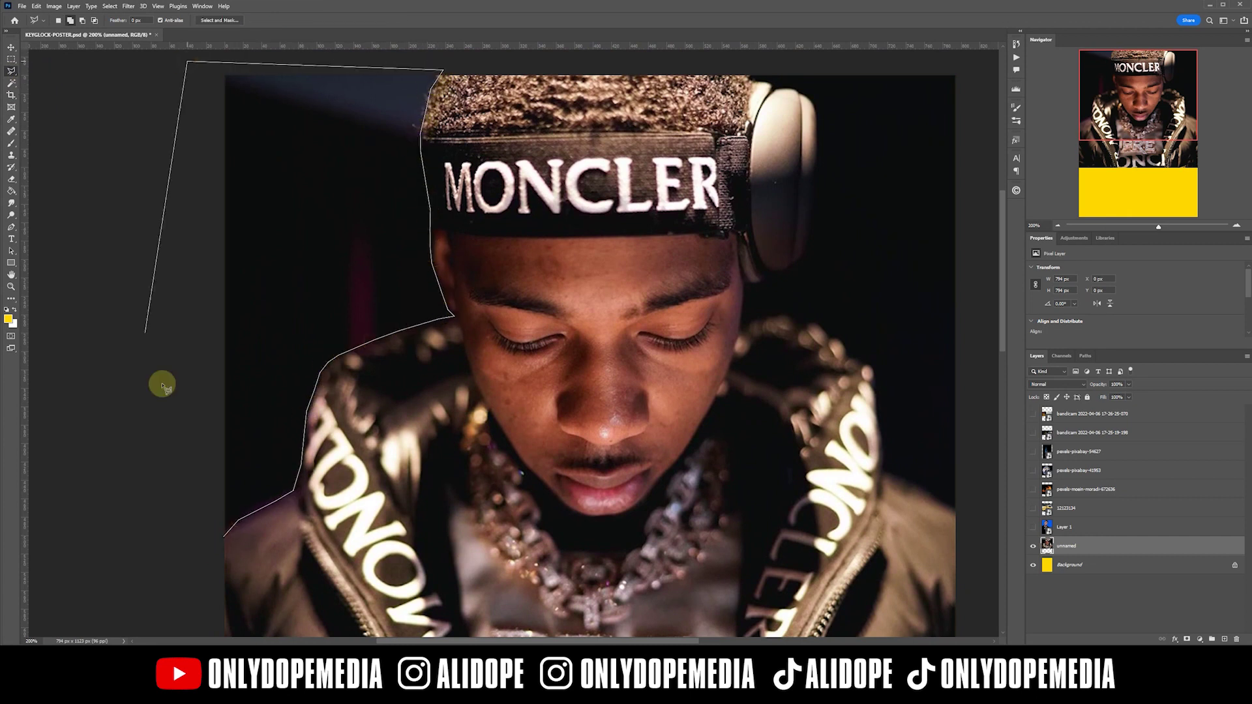
left_click(188, 61)
left_click(223, 537)
key("Delete")
Outline the dark background to the right of the jacket, headphones and head, and delete that area
scroll(587, 515, "right", 4)
left_click(681, 510)
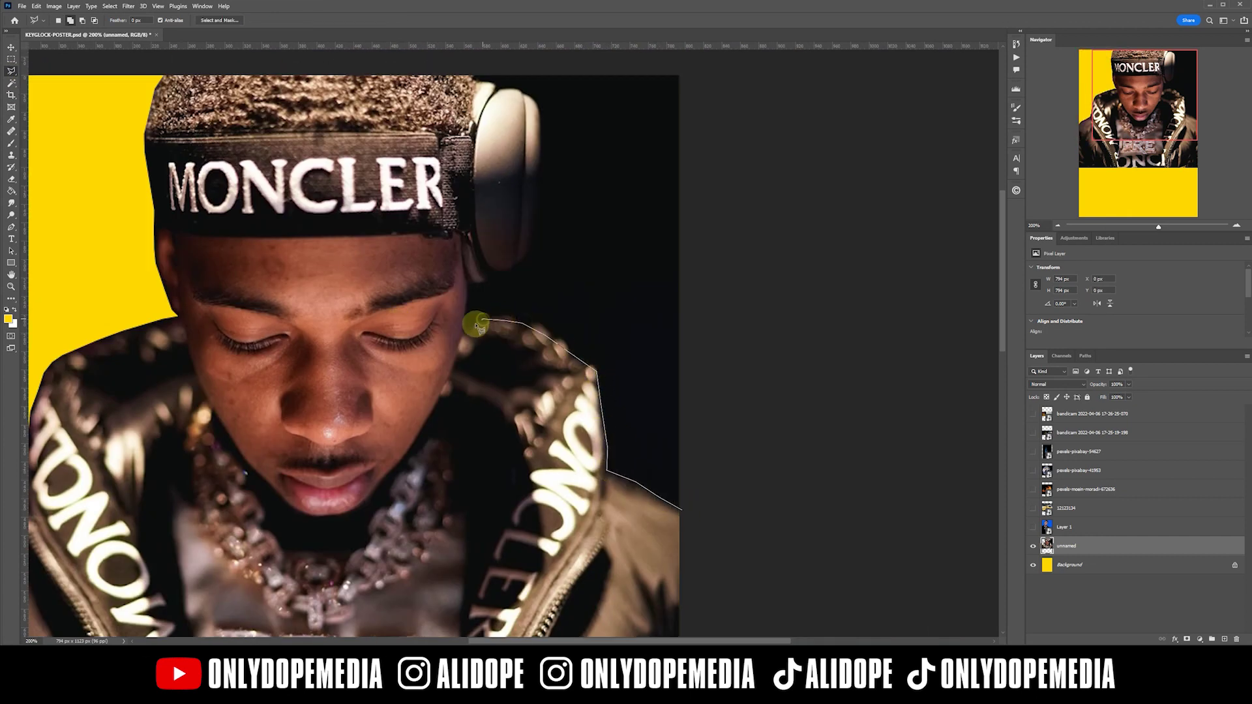
left_click(540, 195)
left_click(543, 120)
left_click(522, 91)
left_click(475, 76)
left_click(708, 66)
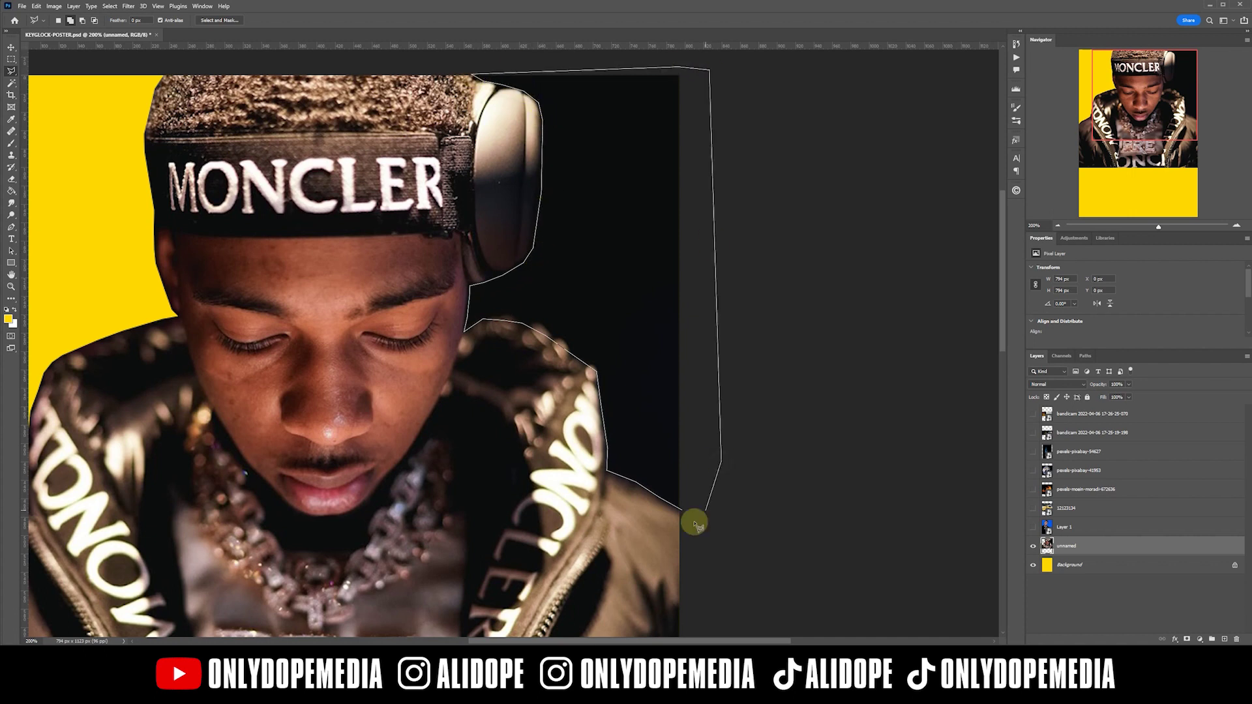
left_click(722, 461)
left_click(681, 510)
key("Delete")
Select the cleared background around the portrait with the Magic Wand and modify the selection
key("ctrl+minus")
key("w")
left_click(271, 277)
left_click(110, 6)
left_click(225, 180)
key("Return")
Convert the portrait layer to a smart object and rename it main key
key("v")
right_click(1090, 548)
left_click(1131, 288)
double_click(1066, 546)
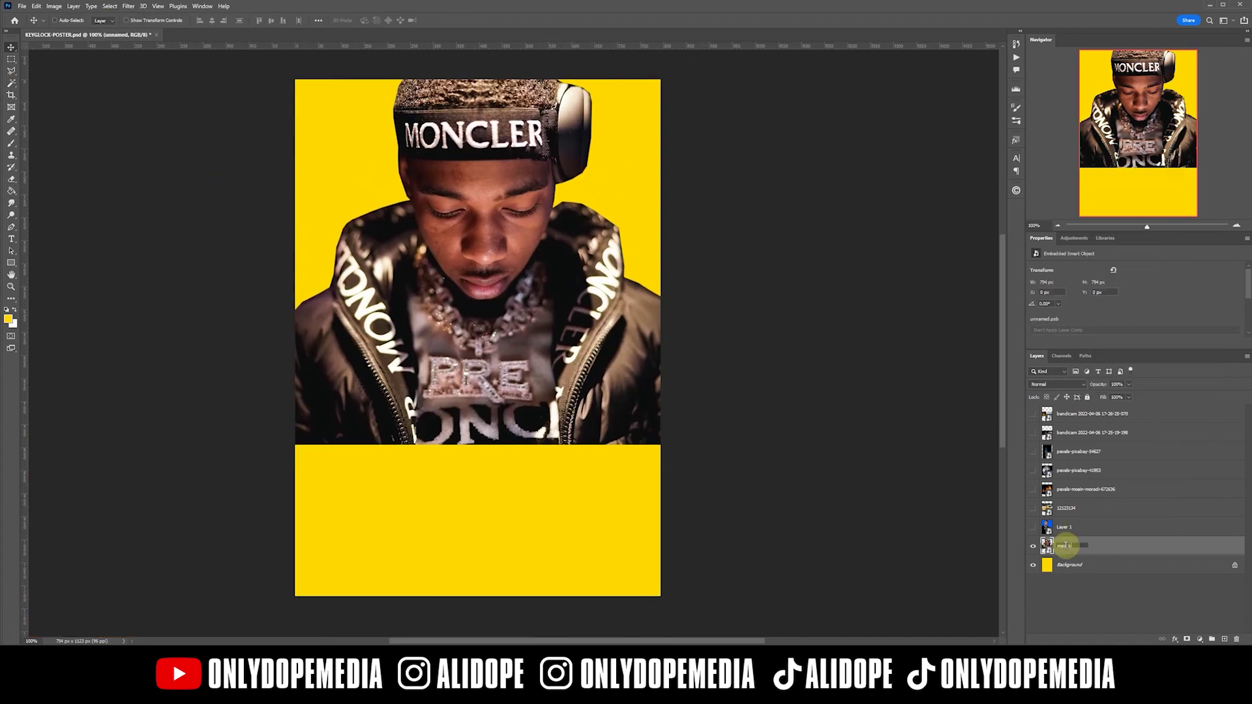
Stack the car photo directly above main key with both bandicam layers over it, and make the car photo visible
left_click_drag(1067, 508, 1067, 536)
left_click_drag(1070, 433, 1062, 517)
left_click_drag(1069, 414, 1060, 501)
left_click(1033, 526)
Outline the snow beneath the yellow car's front bumper, front wheel and the man's shoes, and delete it
key("l")
key("ctrl+plus")
left_click(344, 446)
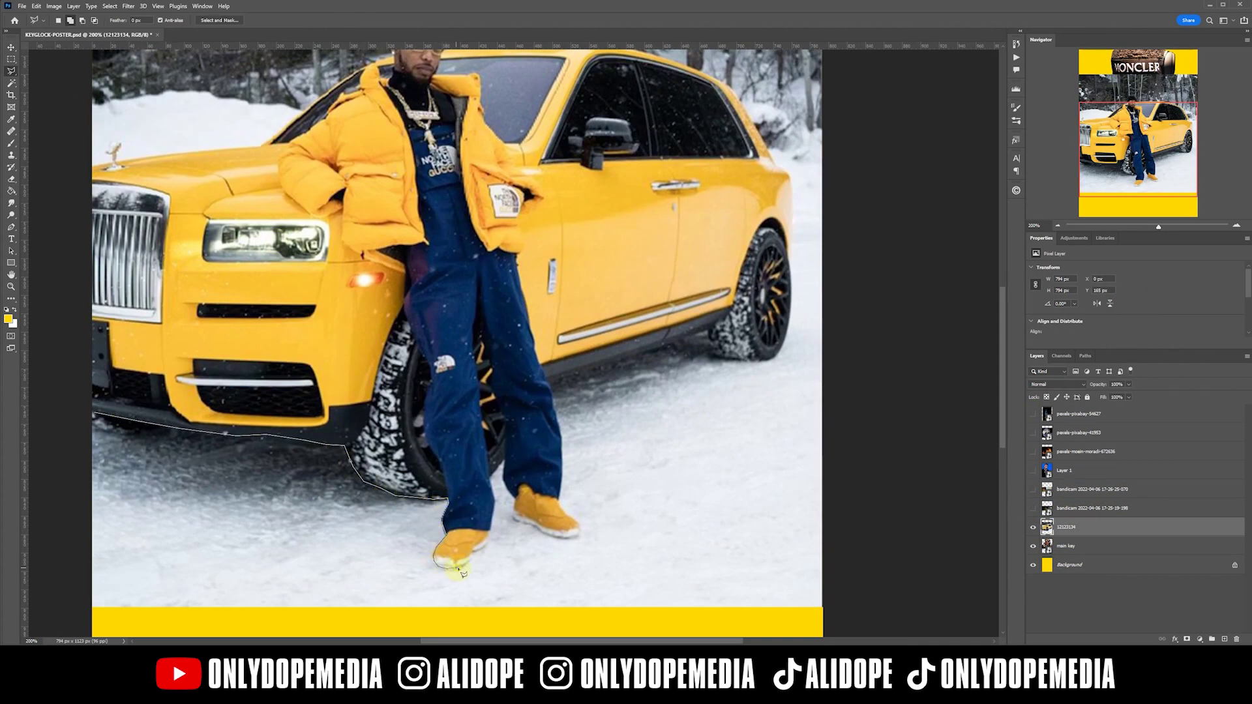
left_click(468, 563)
left_click(491, 532)
left_click(93, 413)
key("Delete")
key("ctrl+d")
Outline the snow beneath the car's side and rear wheel, beside the man's legs, and delete it
left_click_drag(502, 483, 407, 484)
left_click(396, 532)
left_click(408, 462)
left_click(450, 380)
left_click(615, 334)
left_click(696, 316)
left_click(757, 330)
left_click(396, 532)
key("Delete")
key("ctrl+d")
Outline the forest and snow above the car roof and behind its rear, and delete that background
left_click_drag(697, 312, 686, 530)
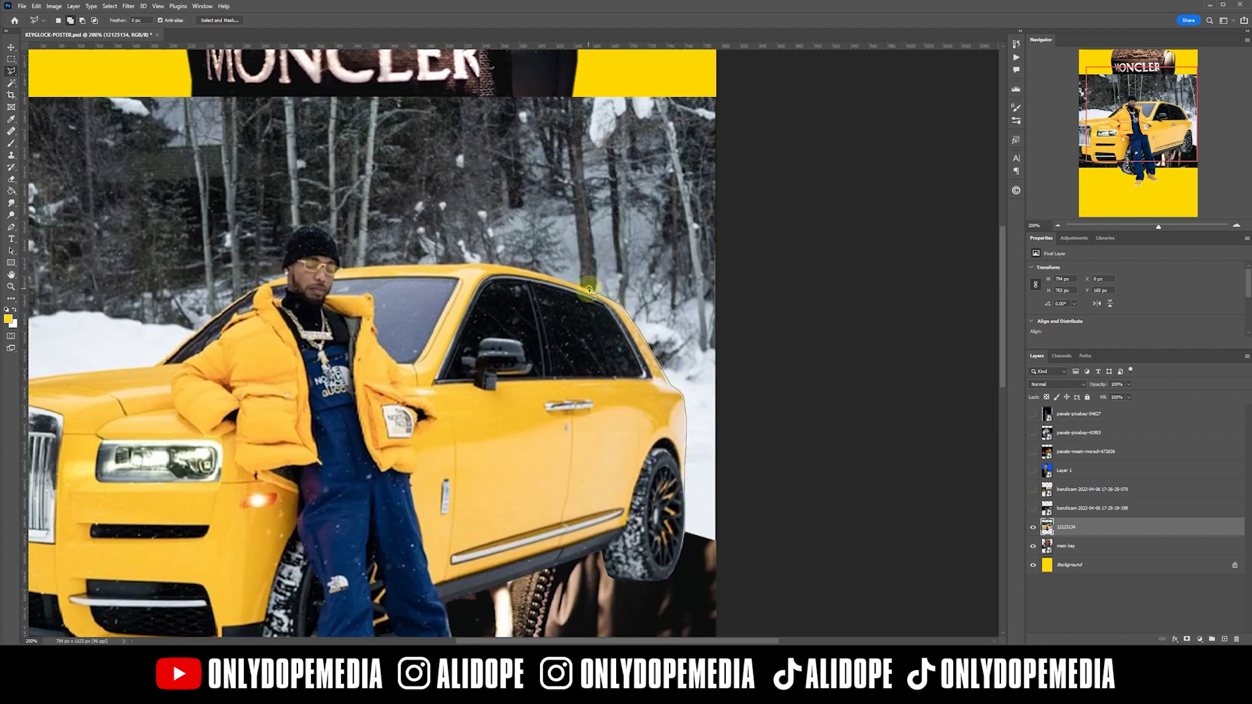
left_click(293, 227)
left_click(265, 83)
left_click(766, 84)
left_click(776, 560)
left_click(678, 564)
key("Delete")
key("ctrl+d")
Outline the remaining forest and snow above the car hood, left of the man's head, and delete it
left_click_drag(313, 248, 509, 270)
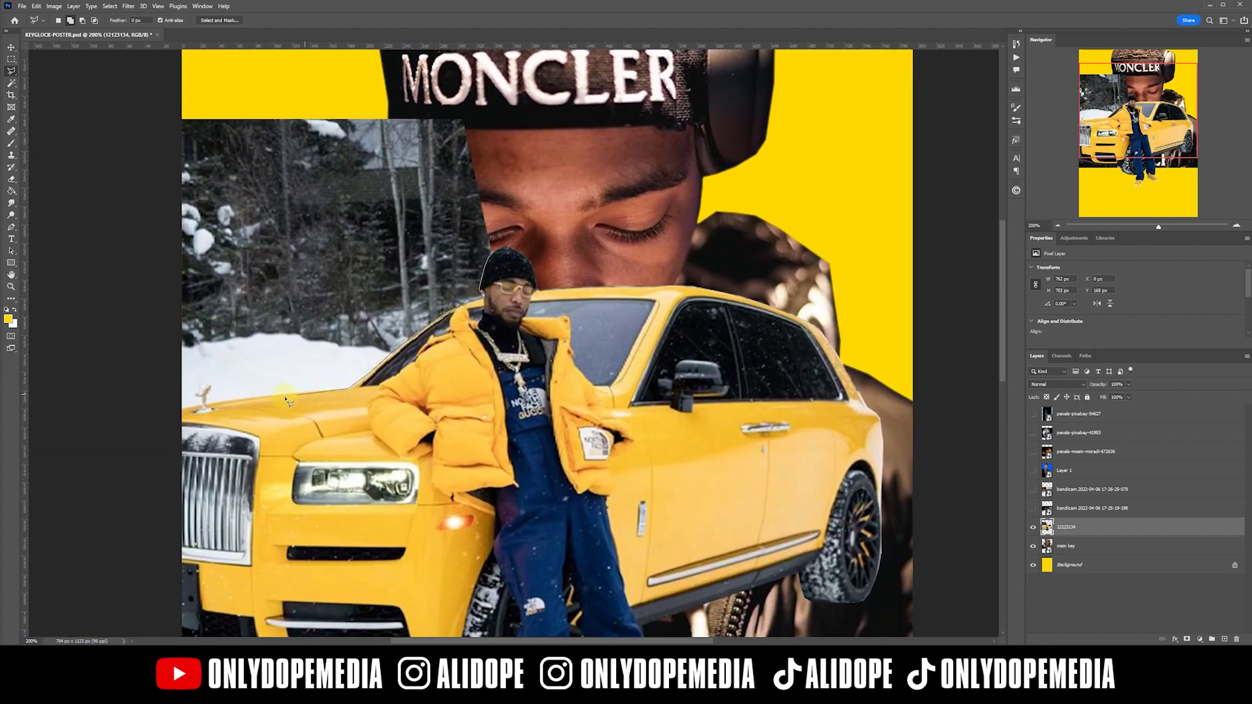
left_click(201, 405)
left_click(166, 411)
left_click(166, 102)
left_click(666, 115)
left_click(595, 211)
left_click(502, 228)
left_click(494, 252)
key("Delete")
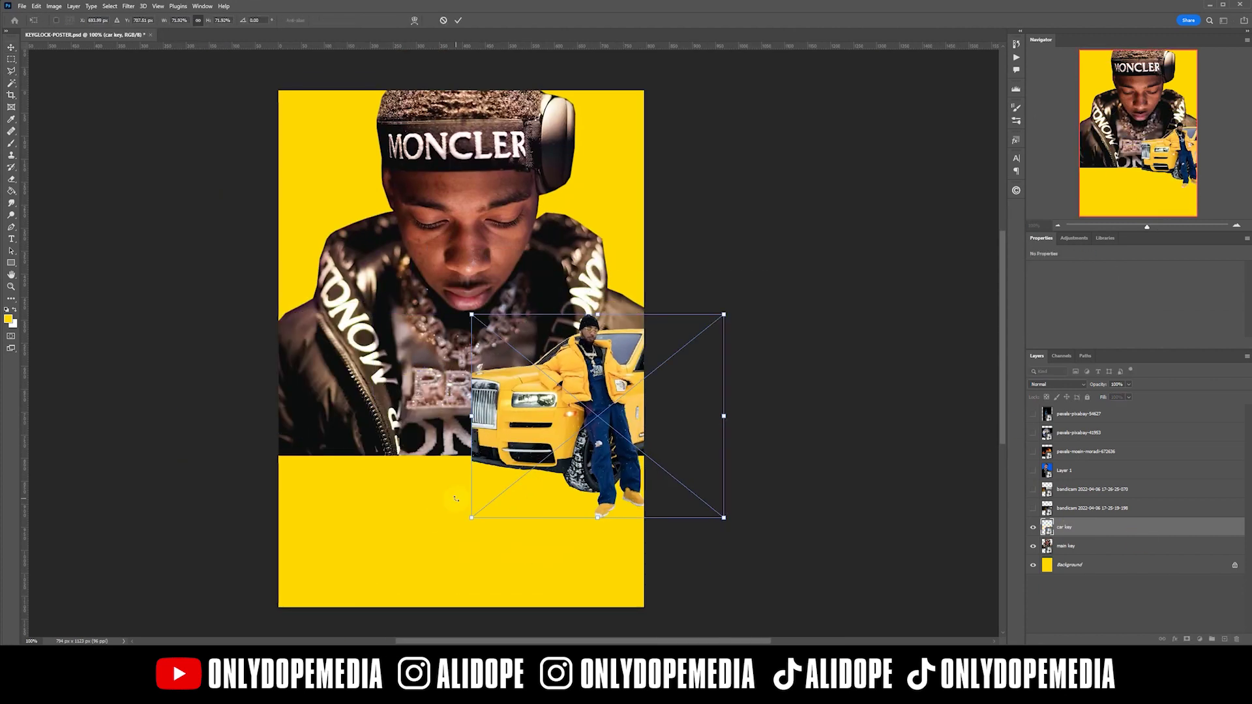
Resize the car key cutout and place it over the lower right of the large portrait
left_click_drag(726, 322, 684, 346)
key("Return")
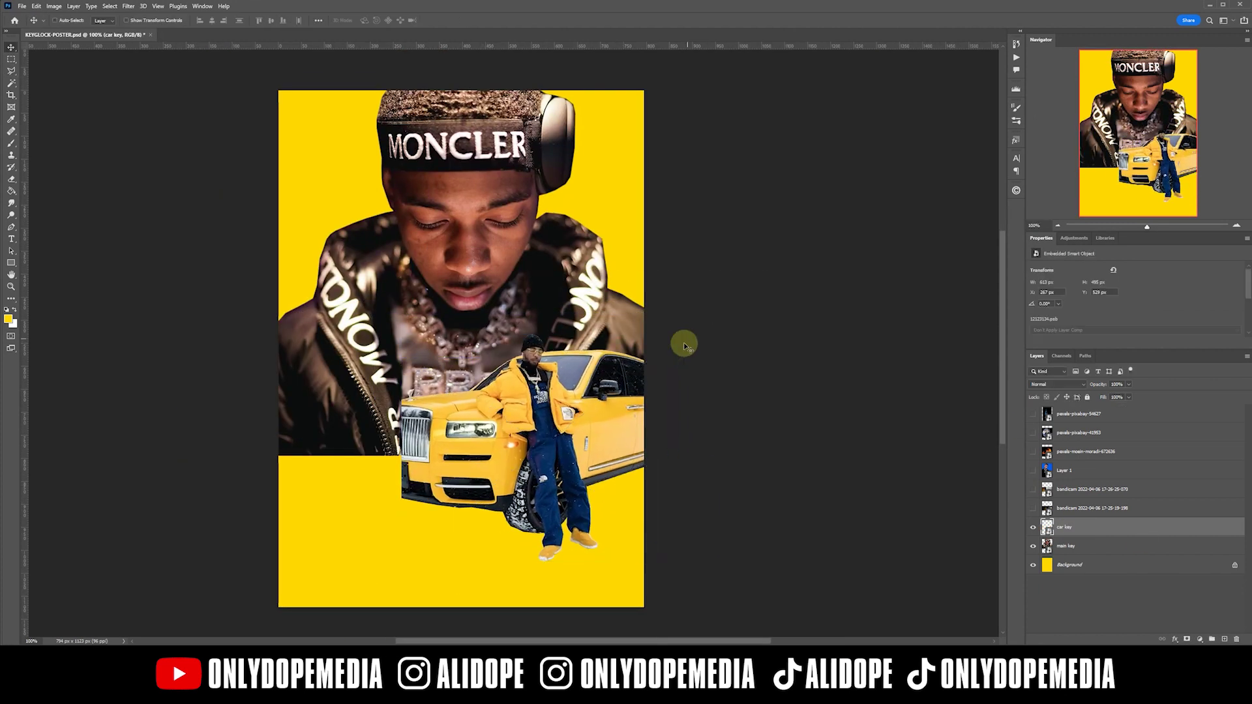
Show the upper bandicam layer and delete the blue Layer 1
left_click(1033, 490)
left_click(1064, 470)
key("Delete")
Resize the man in the yellow sweater and place him at the left side of the poster
left_click(1092, 471)
key("ctrl+t")
left_click_drag(98, 260, 54, 228)
key("Return")
left_click_drag(590, 539, 333, 230)
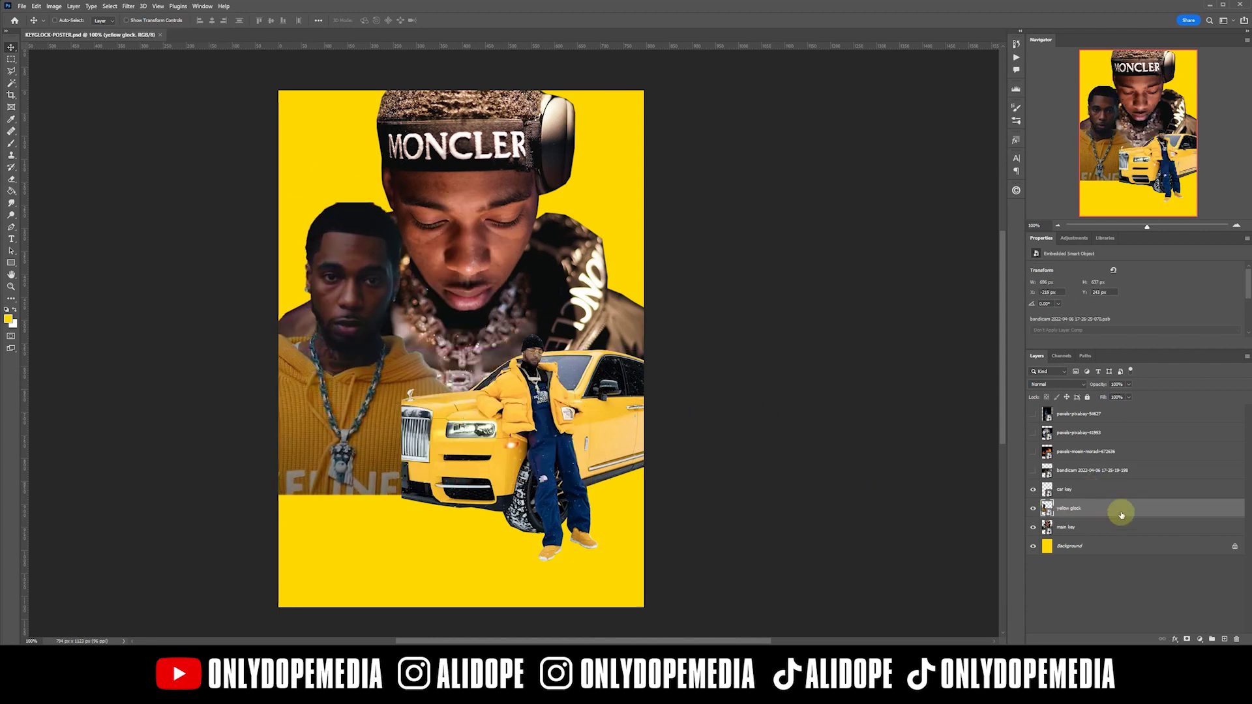
Hide the car key and yellow glock layers and add a black Solid Color fill above main key
left_click(1033, 489)
left_click(1033, 508)
left_click(1095, 527)
left_click(1200, 640)
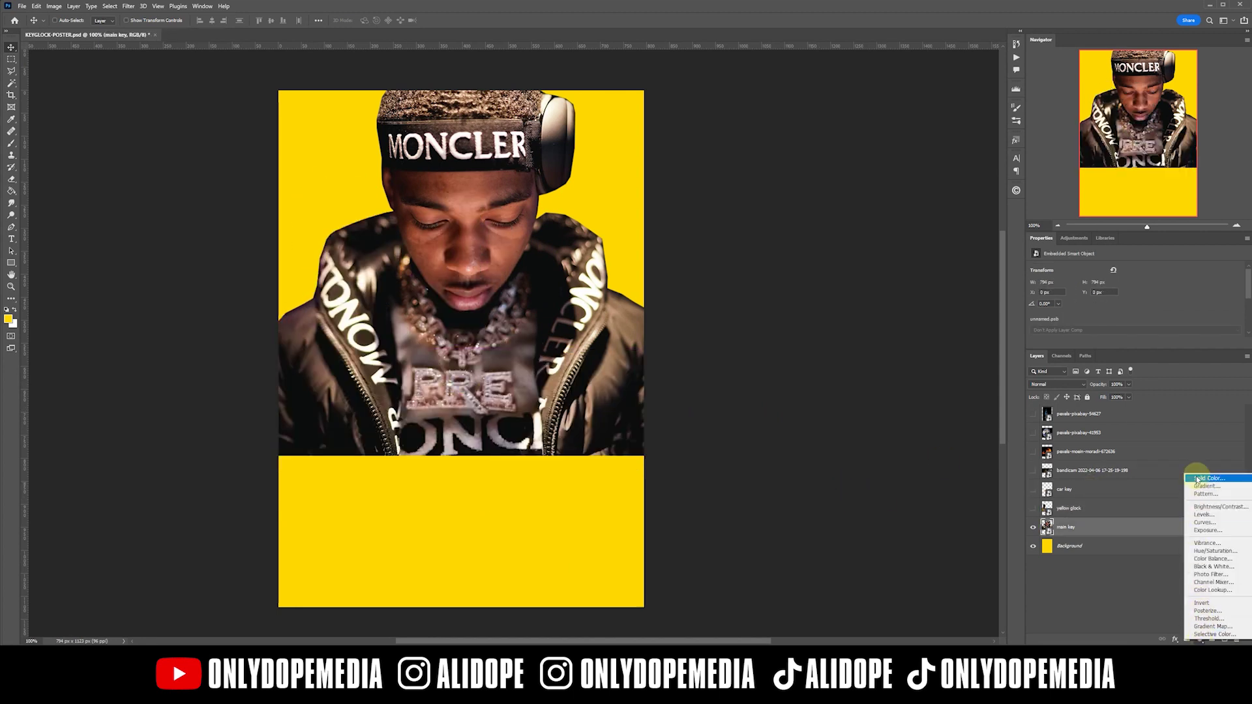
left_click(1197, 479)
left_click_drag(107, 305, 166, 392)
left_click(254, 271)
left_click(1048, 526)
Clip the black color fill to the main key portrait and lower its opacity to about 78%
right_click(1113, 528)
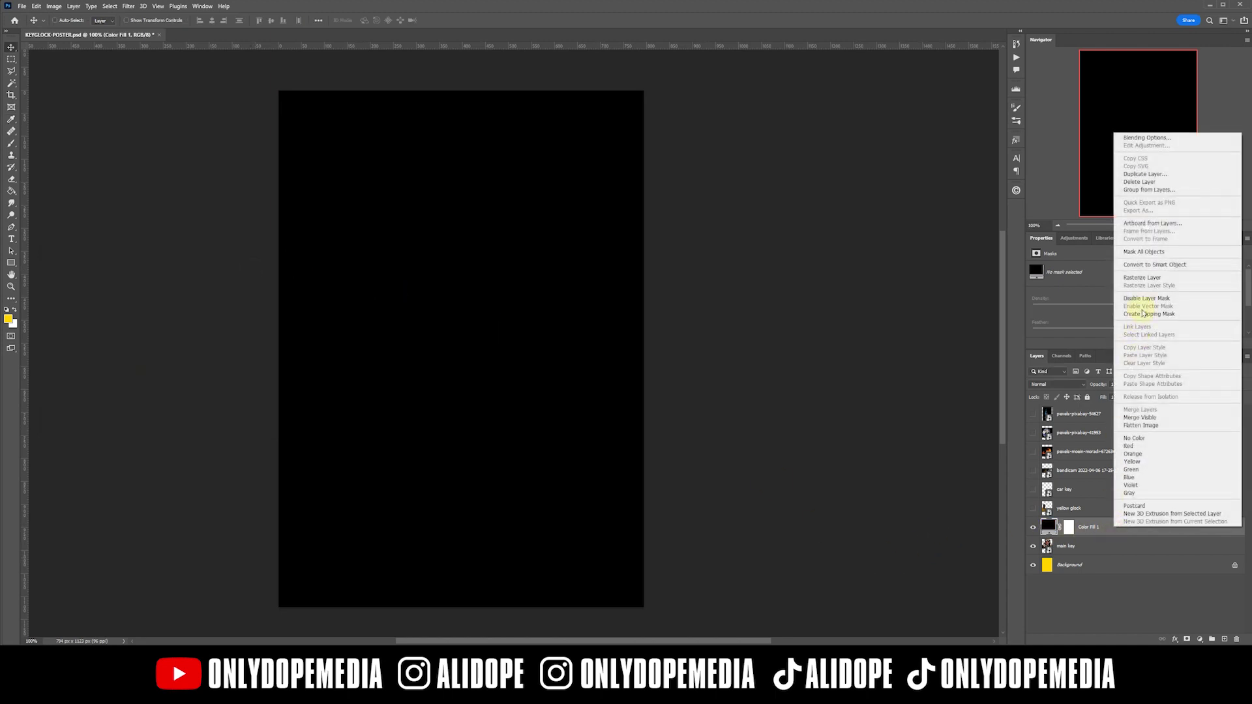
left_click(1142, 313)
mouse_move(1099, 392)
left_mouse_down()
mouse_move(1069, 390)
mouse_move(1091, 388)
left_mouse_up()
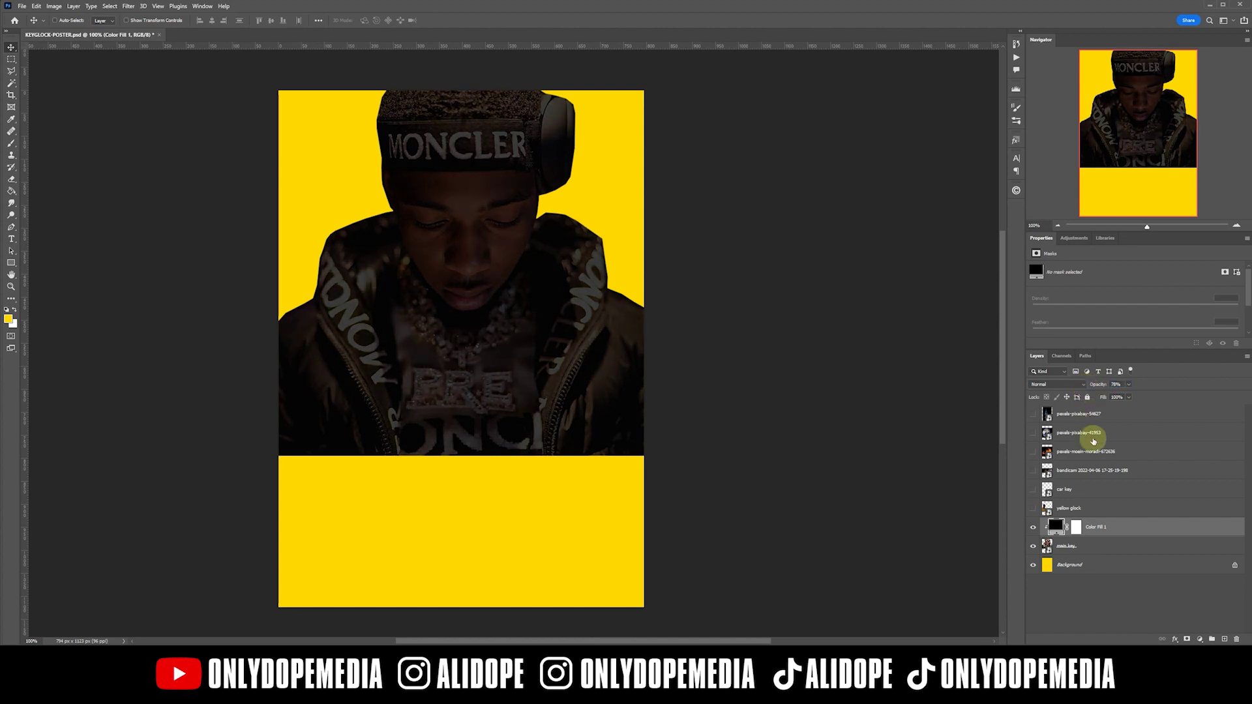
Show the remaining bandicam window photo, enlarge it past the canvas width and reposition it over the portrait
left_click(1032, 470)
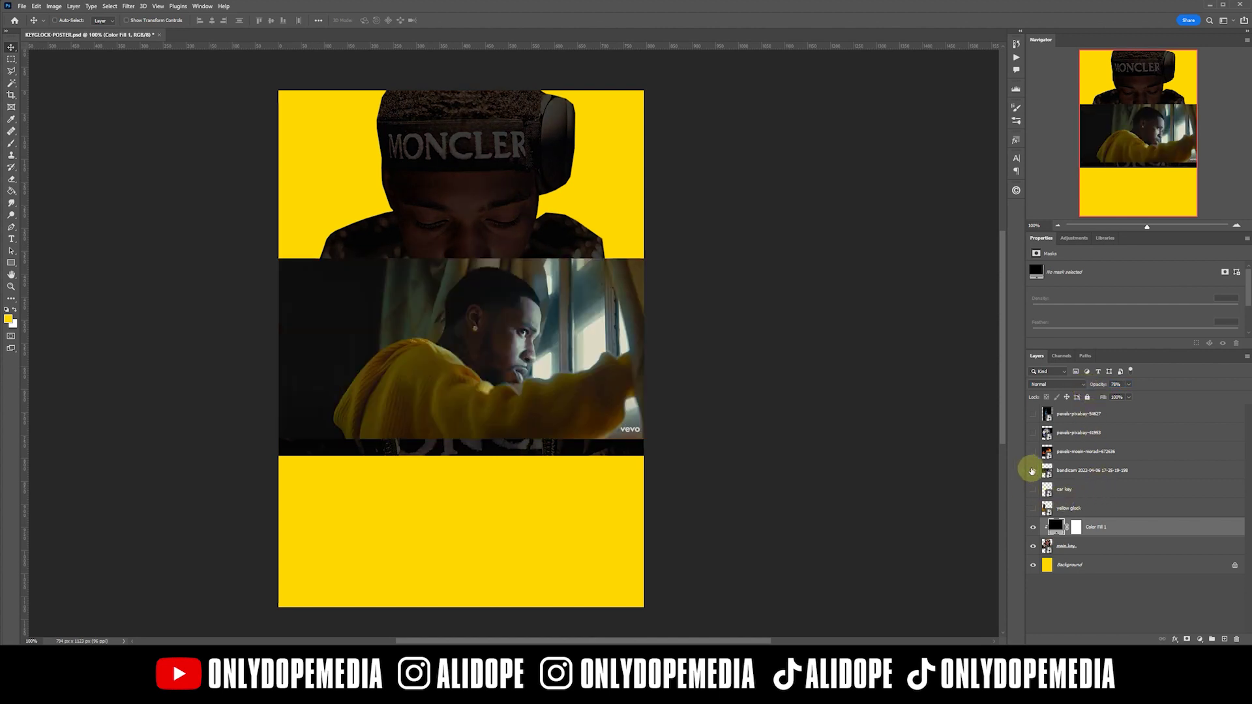
left_click(1102, 471)
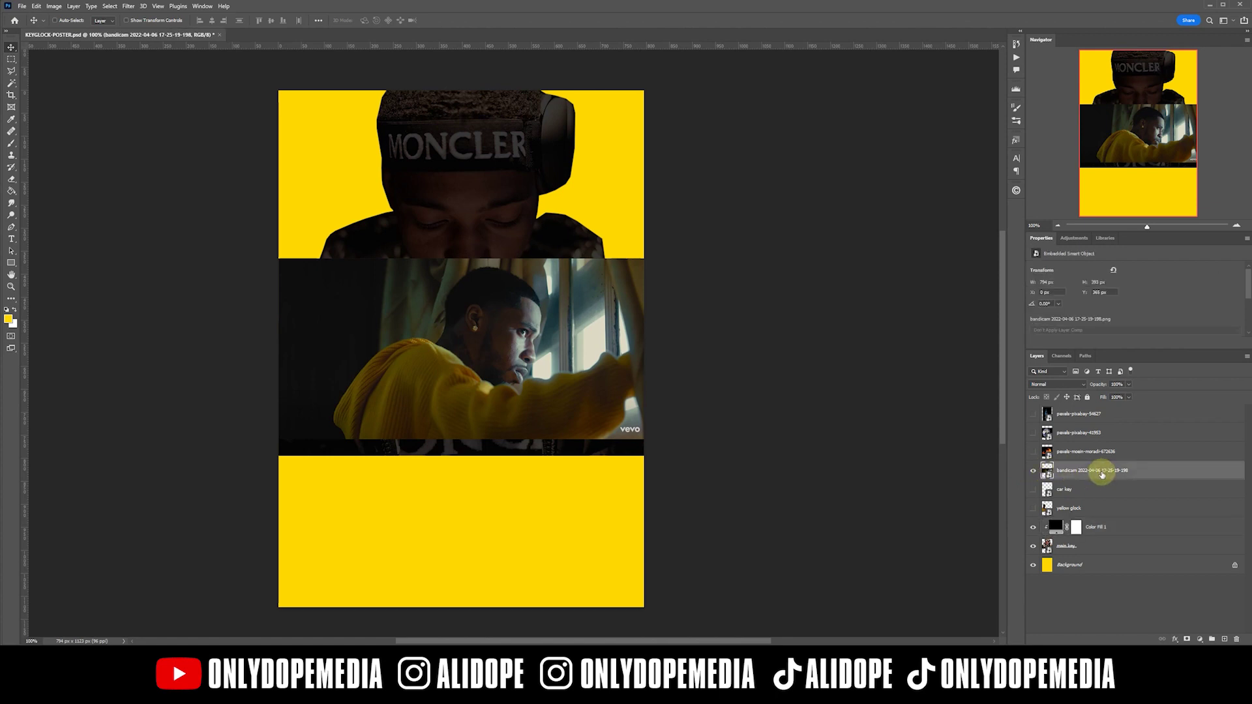
key("ctrl+t")
left_click_drag(645, 356, 807, 349)
key("Return")
left_click_drag(624, 328, 571, 317)
Move the bandicam window photo directly above Color Fill 1 and clip it to the main key portrait
left_click_drag(1102, 471, 1118, 509)
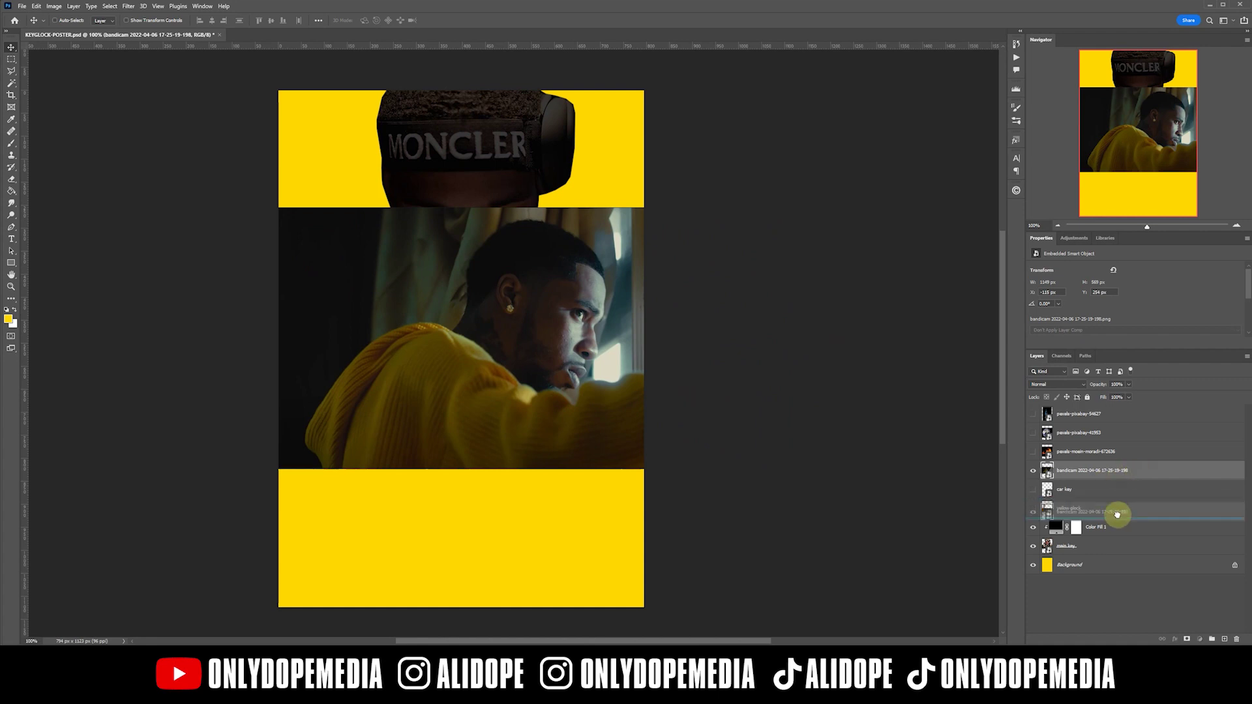
right_click(1118, 509)
left_click(1167, 317)
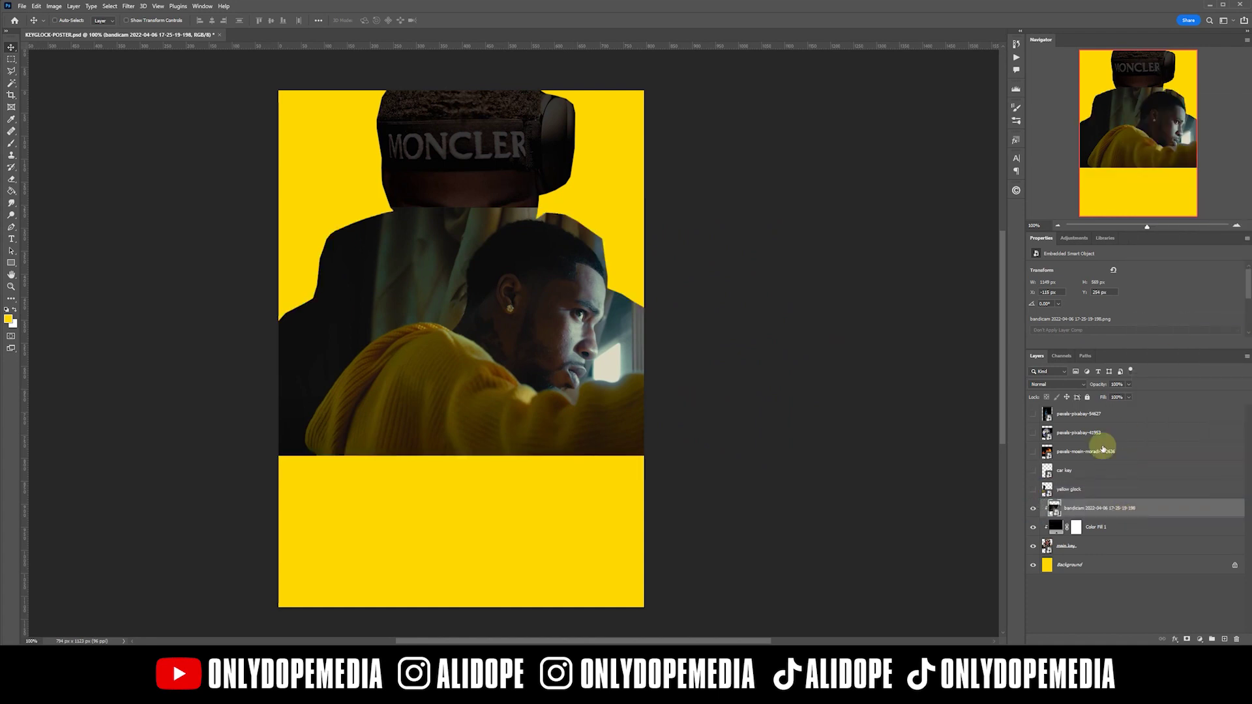
Set the window photo's blend mode to Screen and shift the photo slightly to the right
left_click(1082, 385)
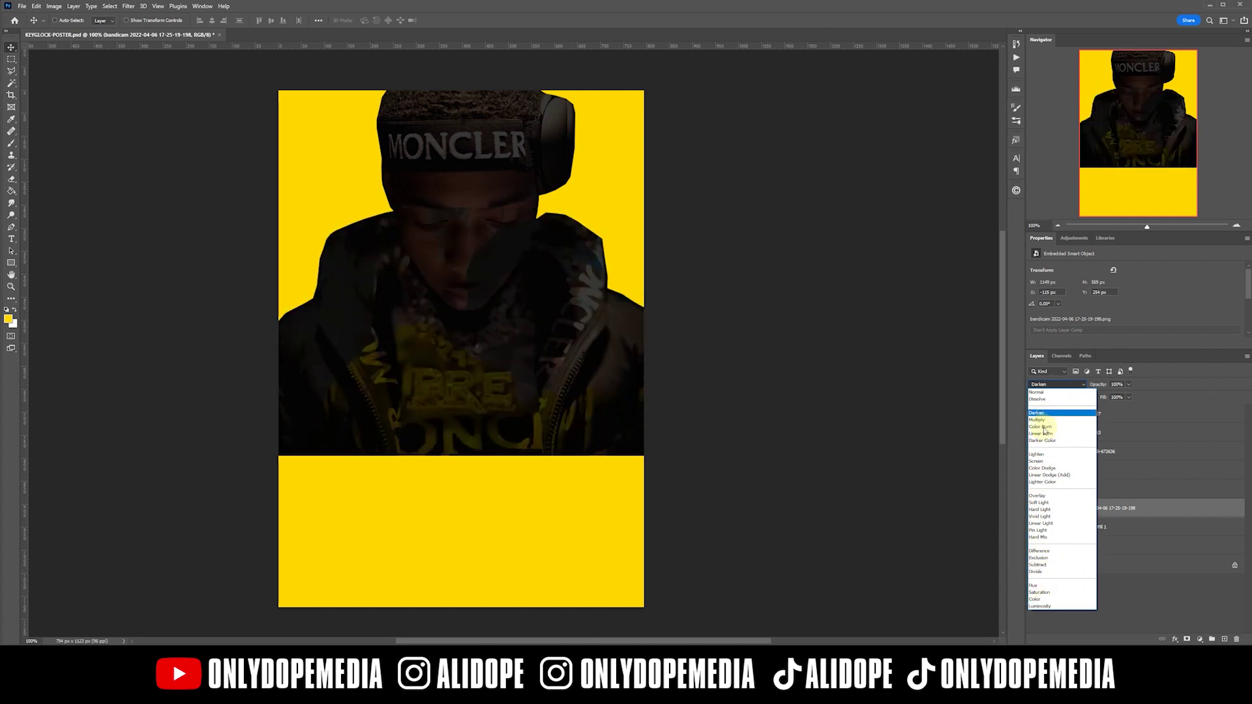
left_click(1036, 461)
left_click_drag(569, 353, 578, 357)
Raise Color Fill 1 to 100% opacity and prepare a black brush on its layer mask
left_click(1112, 528)
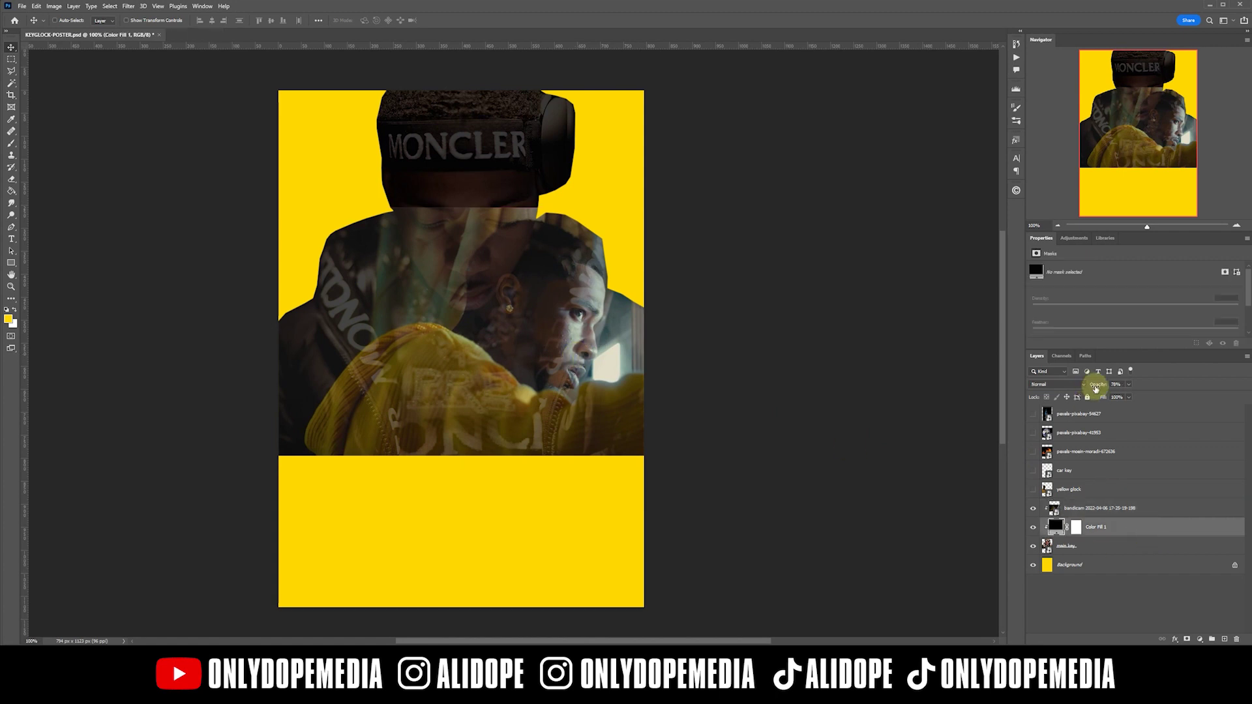
key("b")
left_click(8, 319)
left_click_drag(146, 340, 212, 410)
key("Return")
left_click(1076, 528)
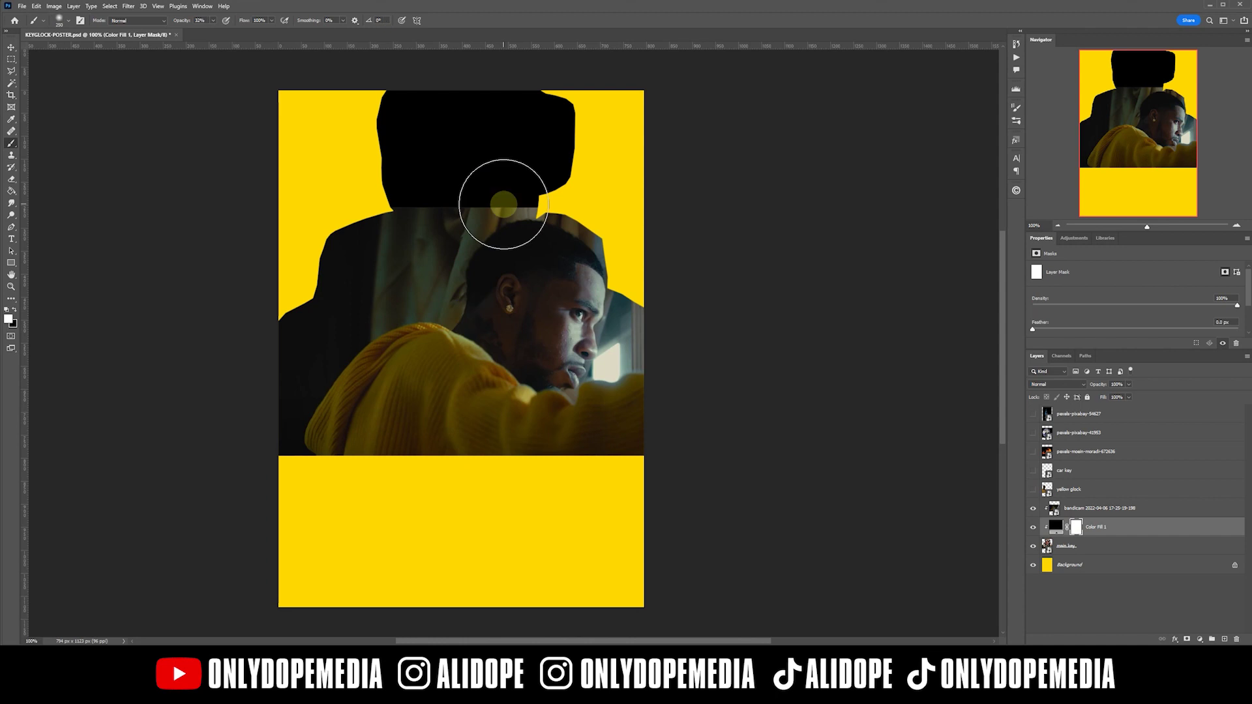
key("x")
left_click_drag(504, 205, 464, 274)
mouse_move(515, 235)
left_mouse_down()
mouse_move(542, 157)
mouse_move(506, 147)
mouse_move(433, 173)
mouse_move(405, 145)
mouse_move(402, 185)
mouse_move(434, 191)
mouse_move(460, 173)
mouse_move(443, 254)
left_mouse_up()
key("ctrl+z")
key("ctrl+z")
key("ctrl+z")
key("ctrl+z")
key("ctrl+z")
key("ctrl+z")
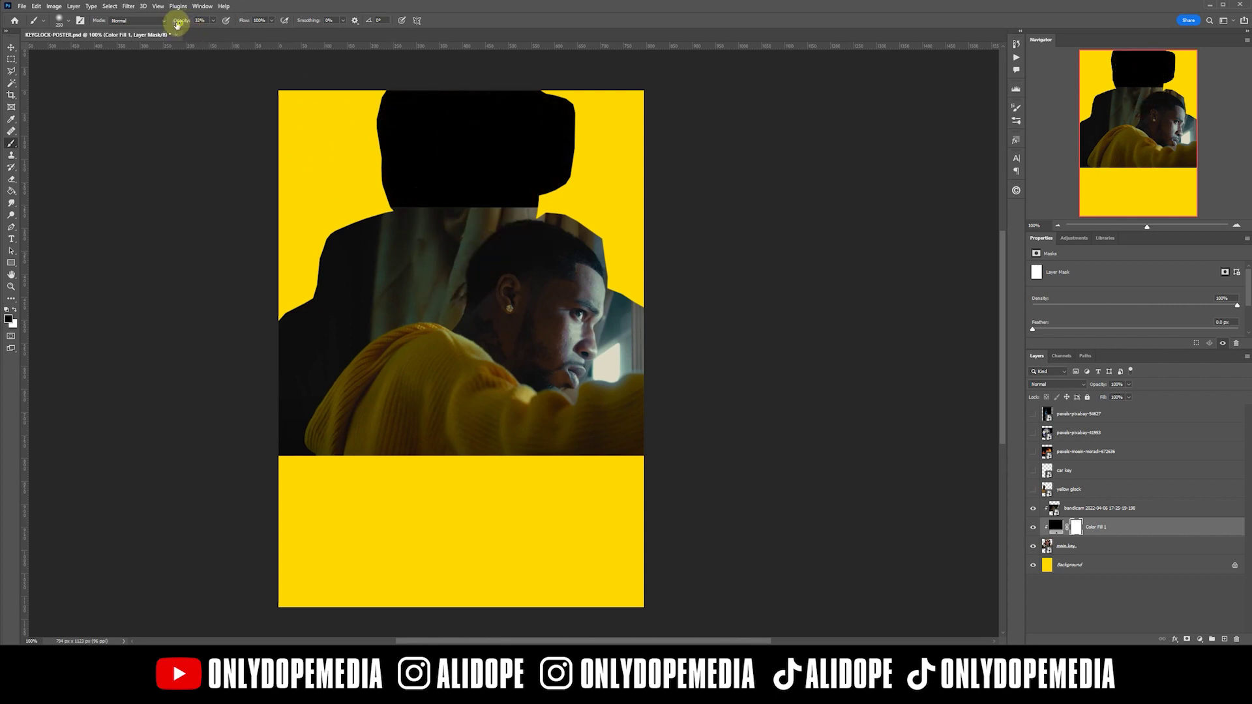
Set the brush opacity to 16% and paint the Color Fill 1 mask black over the large portrait's cap and face
left_click_drag(168, 25, 169, 24)
left_click_drag(436, 115, 471, 127)
key("ctrl+z")
mouse_move(485, 221)
left_mouse_down()
mouse_move(456, 238)
mouse_move(441, 227)
mouse_move(530, 184)
mouse_move(421, 180)
mouse_move(562, 183)
mouse_move(457, 174)
mouse_move(423, 202)
mouse_move(465, 298)
mouse_move(544, 242)
mouse_move(499, 291)
mouse_move(393, 297)
mouse_move(496, 334)
mouse_move(491, 346)
mouse_move(466, 357)
mouse_move(405, 350)
left_mouse_up()
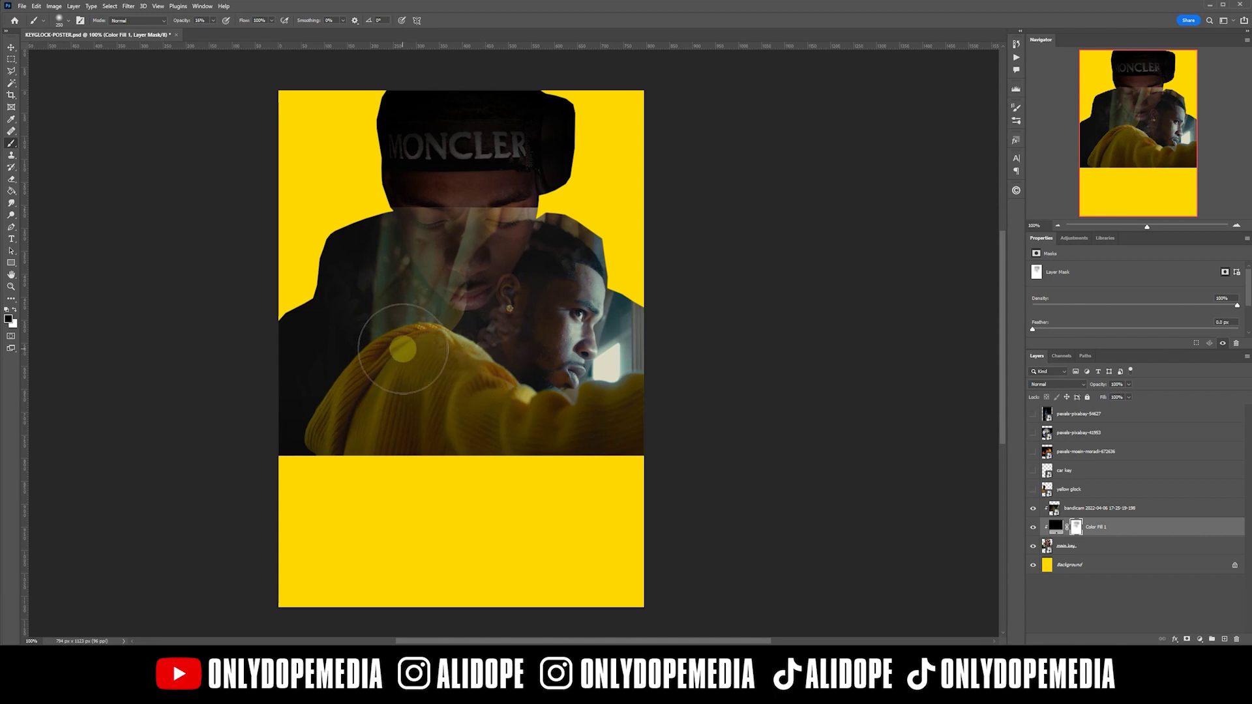
Lower the brush opacity to 2%, enlarge the brush and paint softly on the mask across the portrait's jacket and chest
left_click_drag(177, 24, 182, 21)
key("bracketright")
key("bracketright")
key("bracketright")
key("bracketright")
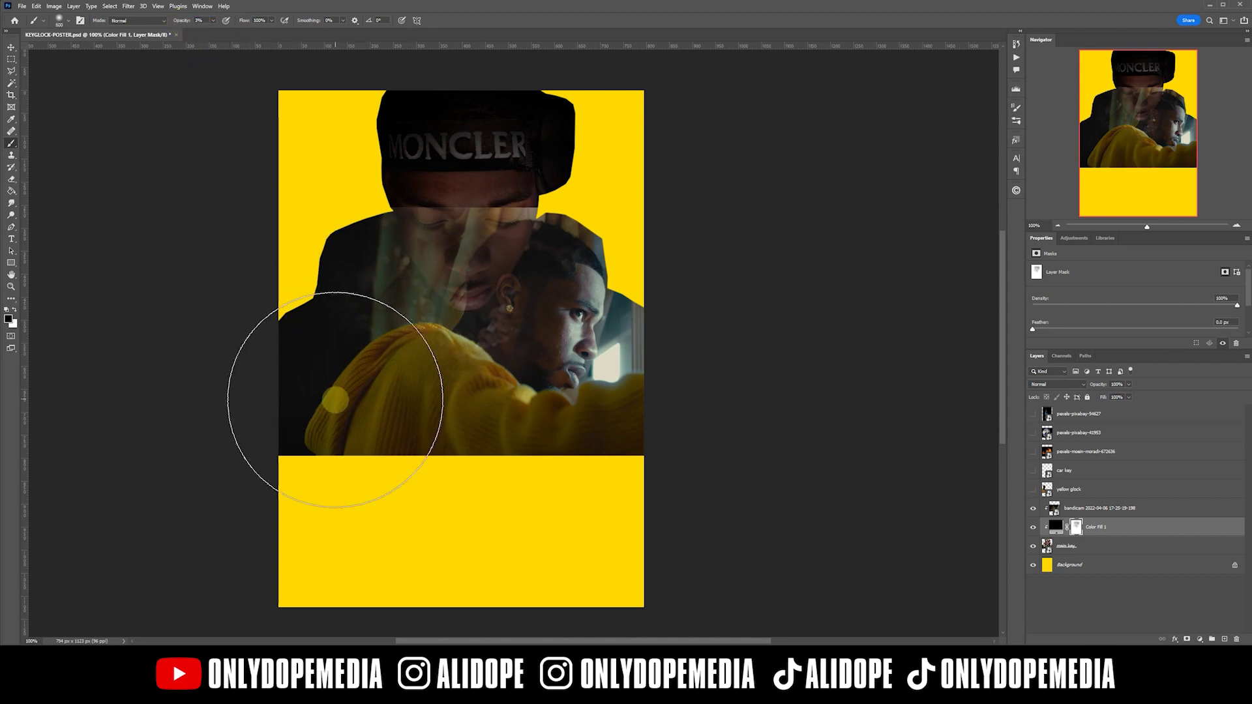
mouse_move(335, 400)
left_mouse_down()
mouse_move(307, 414)
mouse_move(319, 393)
mouse_move(408, 454)
mouse_move(423, 449)
mouse_move(381, 433)
mouse_move(584, 427)
mouse_move(552, 358)
left_mouse_up()
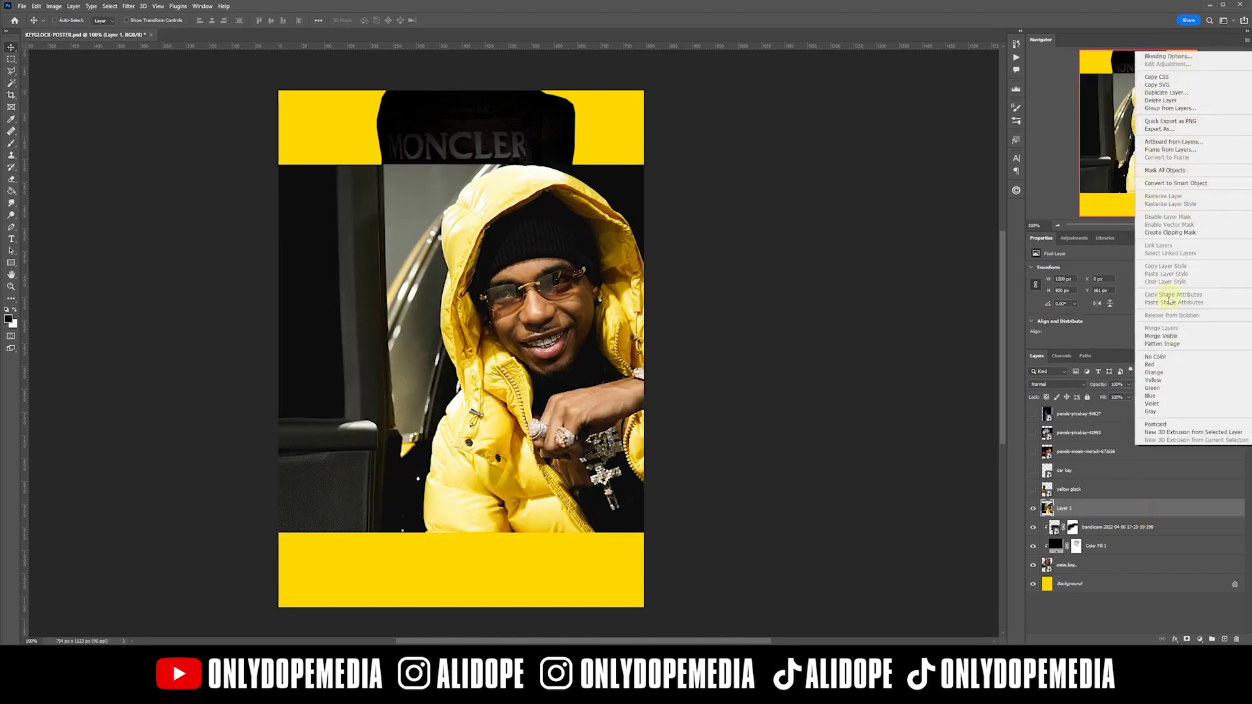
Clip the yellow puffer jacket photo to the portrait, scale it down and place it over the left shoulder area
left_click_drag(274, 366, 424, 322)
left_click_drag(525, 225, 579, 190)
left_click_drag(378, 273, 372, 274)
key("Return")
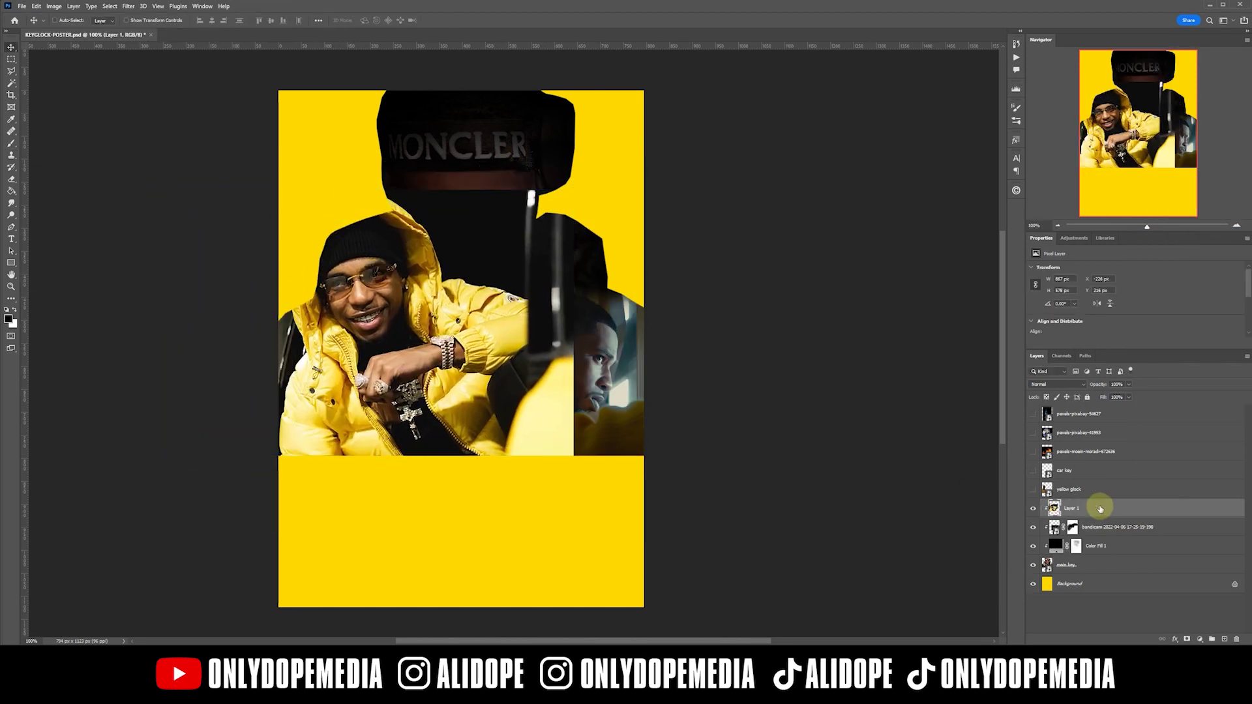
Add a layer mask to the puffer jacket photo, brush away its right side, move it left and save the poster
left_click(1187, 639)
key("b")
mouse_move(600, 391)
left_mouse_down()
mouse_move(559, 456)
mouse_move(531, 224)
mouse_move(482, 206)
mouse_move(578, 346)
left_mouse_up()
key("v")
left_click_drag(422, 355, 385, 356)
key("ctrl+s")
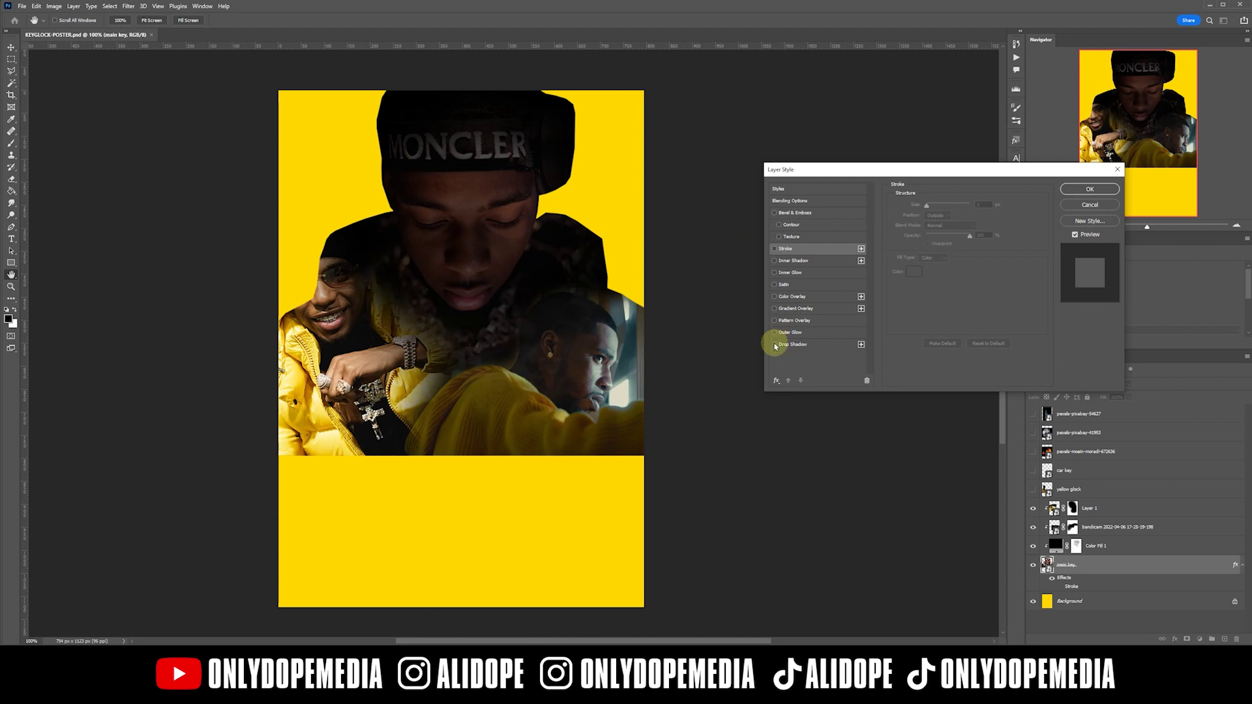
Add an Outer Glow to main key in the poster's yellow, with Normal blend mode and 100% opacity
left_click(791, 332)
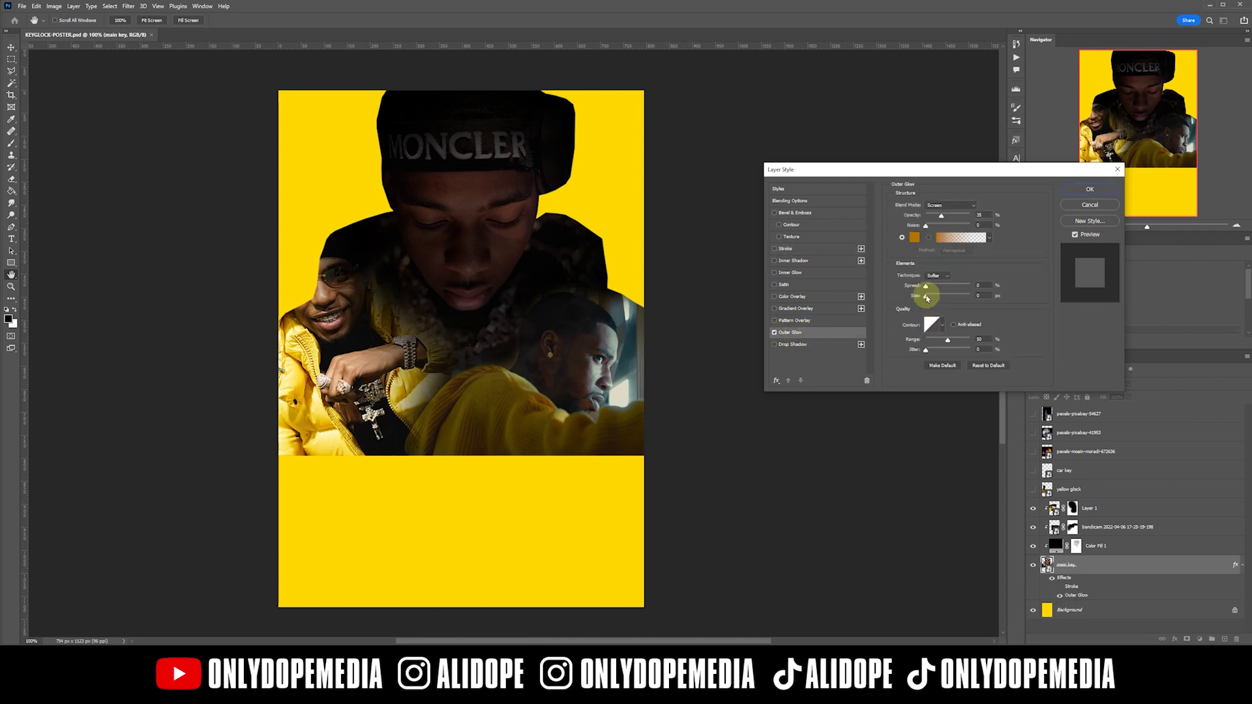
left_click(915, 240)
left_click(555, 508)
left_click(252, 272)
left_click(954, 206)
left_click(948, 211)
left_click_drag(944, 216, 1003, 216)
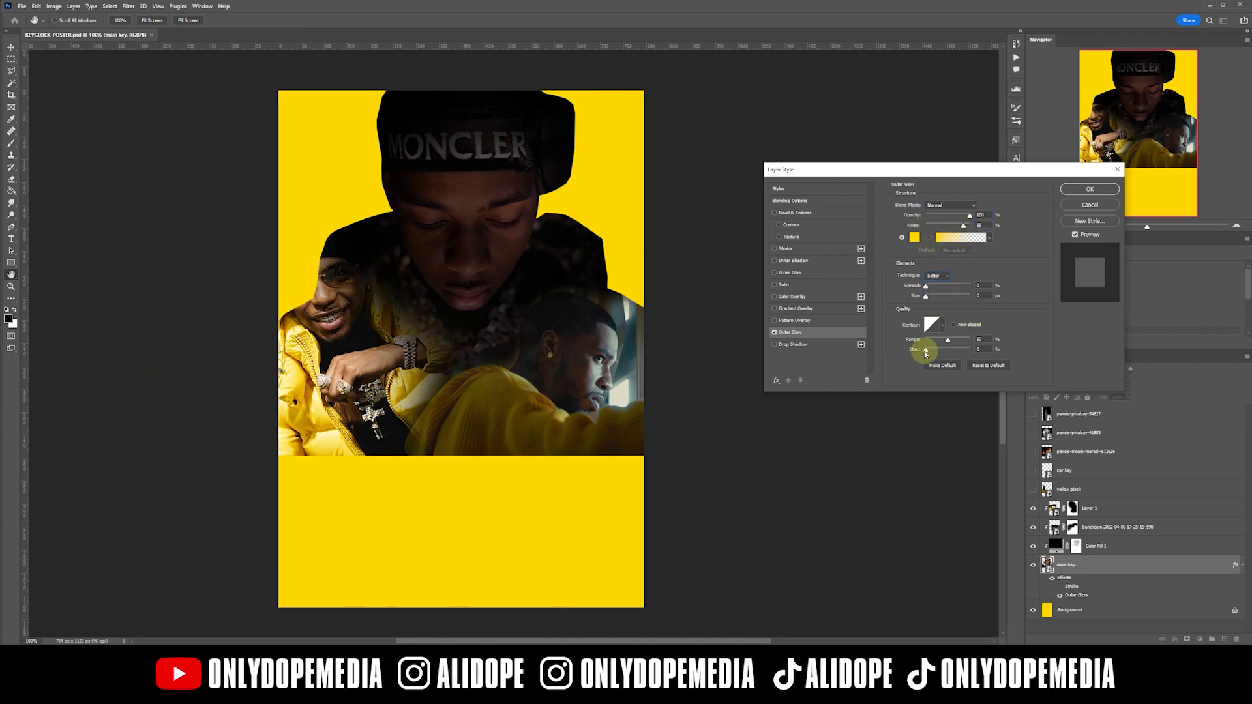
Change the outer glow color to black (000000)
left_click(914, 237)
left_click_drag(140, 355, 186, 405)
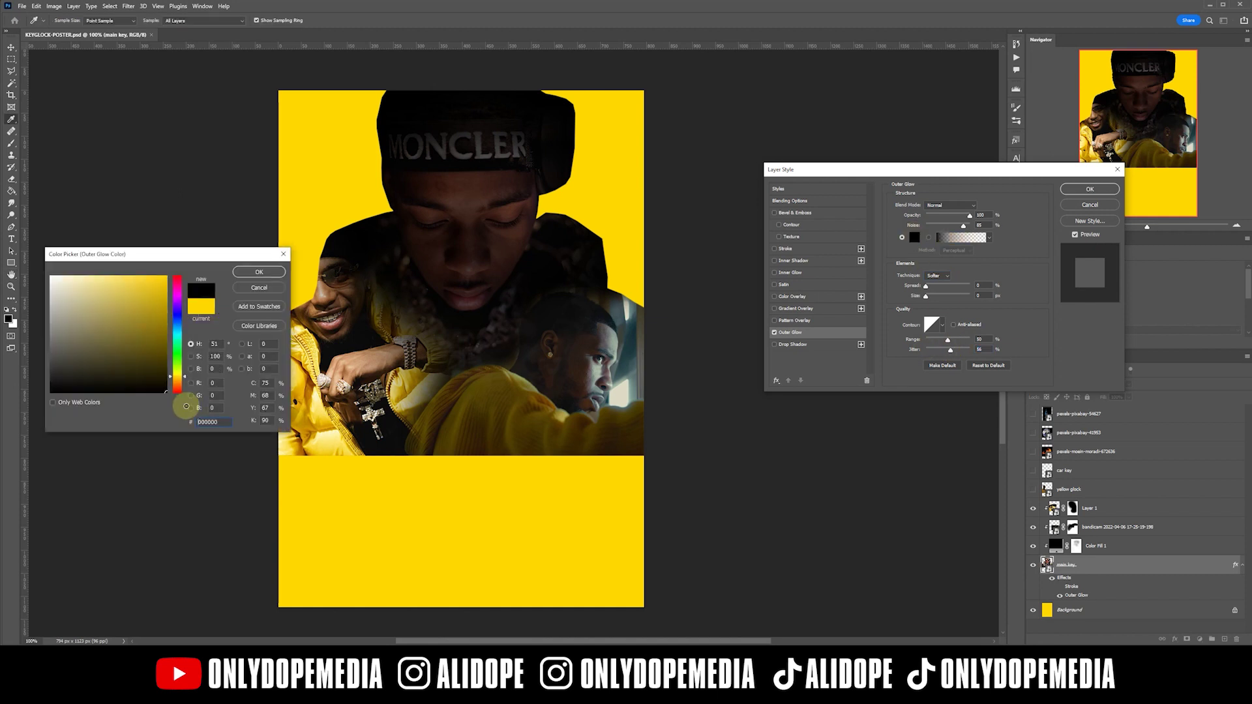
left_click(259, 271)
Tune main key's black outer glow to 18% noise, 100% range and 47% jitter with a small size, and apply it
left_click_drag(929, 297, 930, 296)
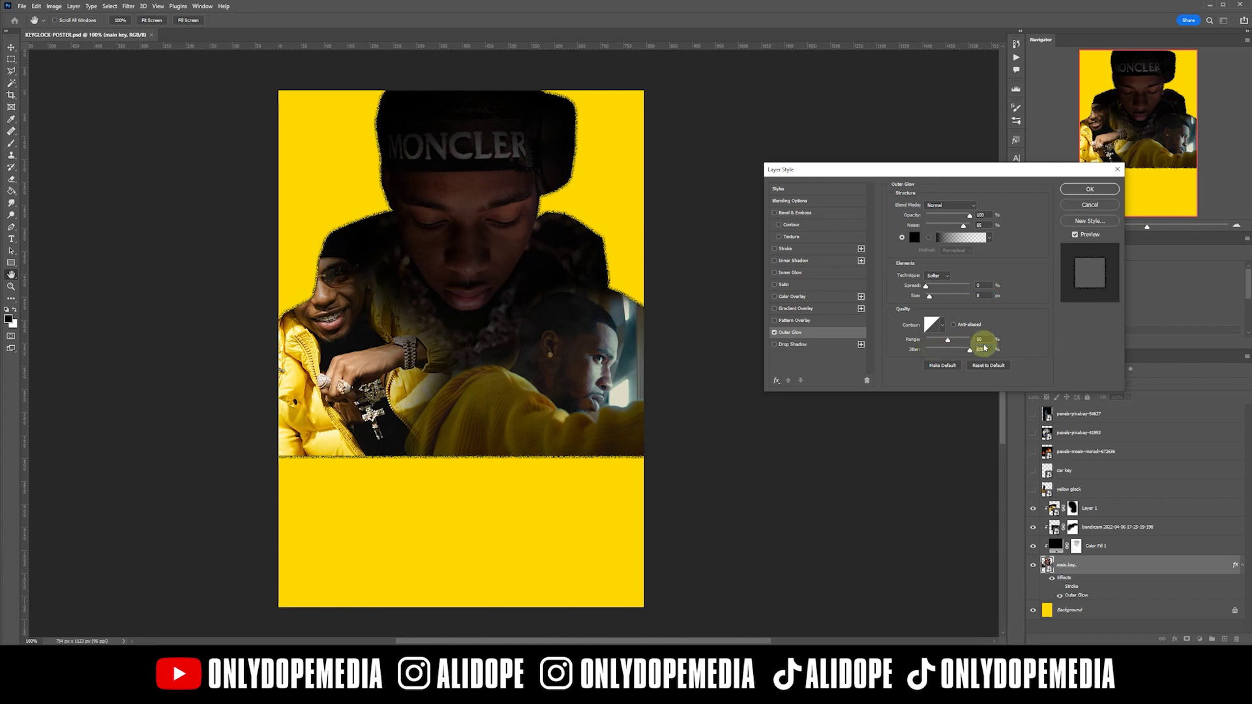
left_click_drag(949, 229, 919, 236)
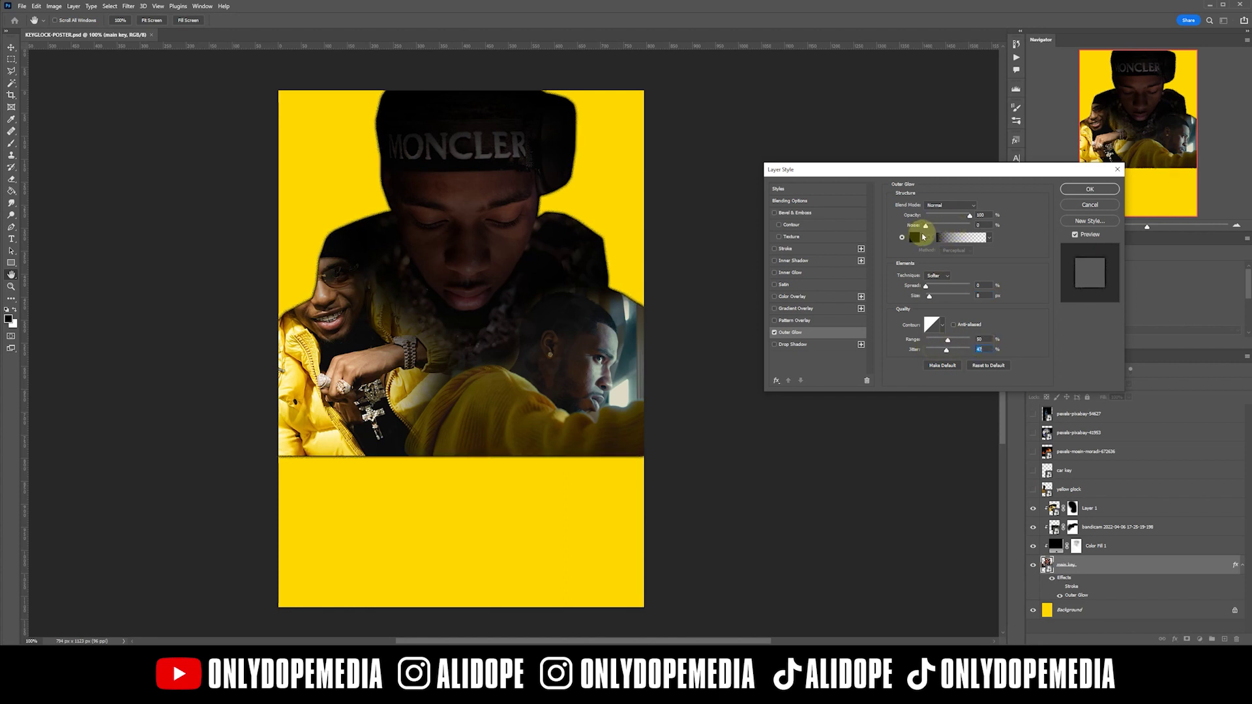
mouse_move(929, 298)
left_mouse_down()
mouse_move(922, 288)
mouse_move(929, 297)
left_mouse_up()
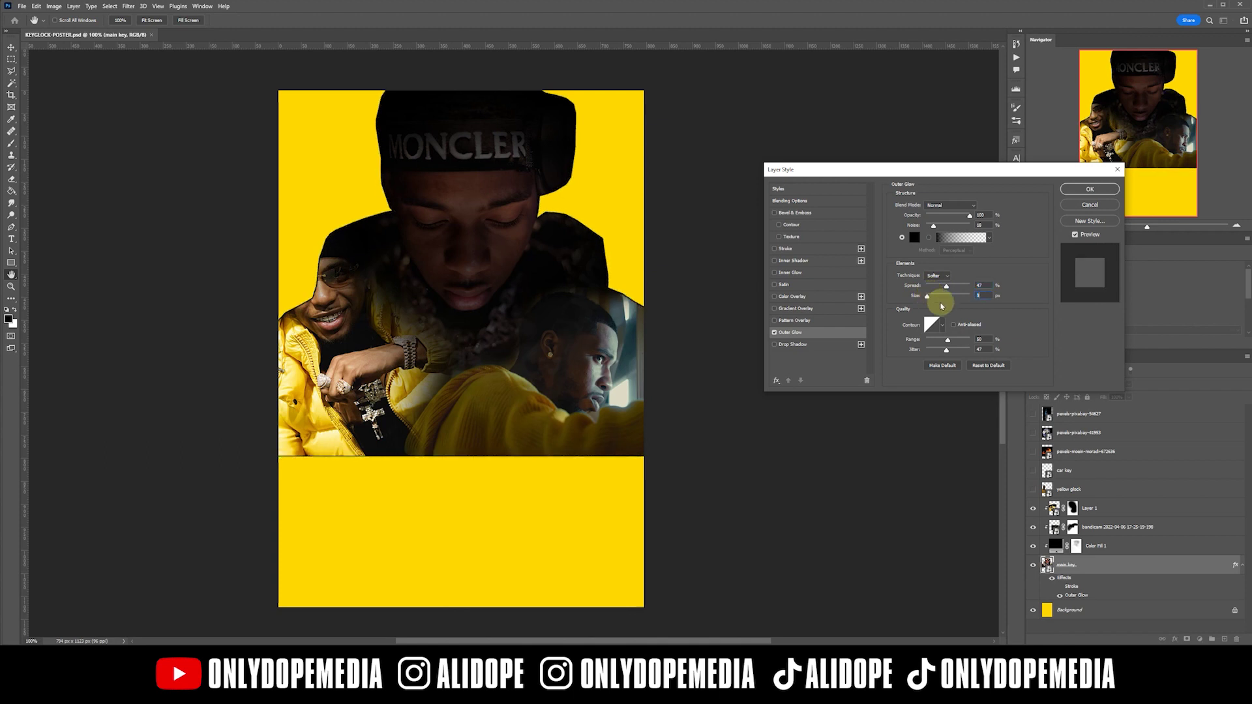
left_click_drag(947, 339, 993, 346)
left_click_drag(928, 296, 935, 288)
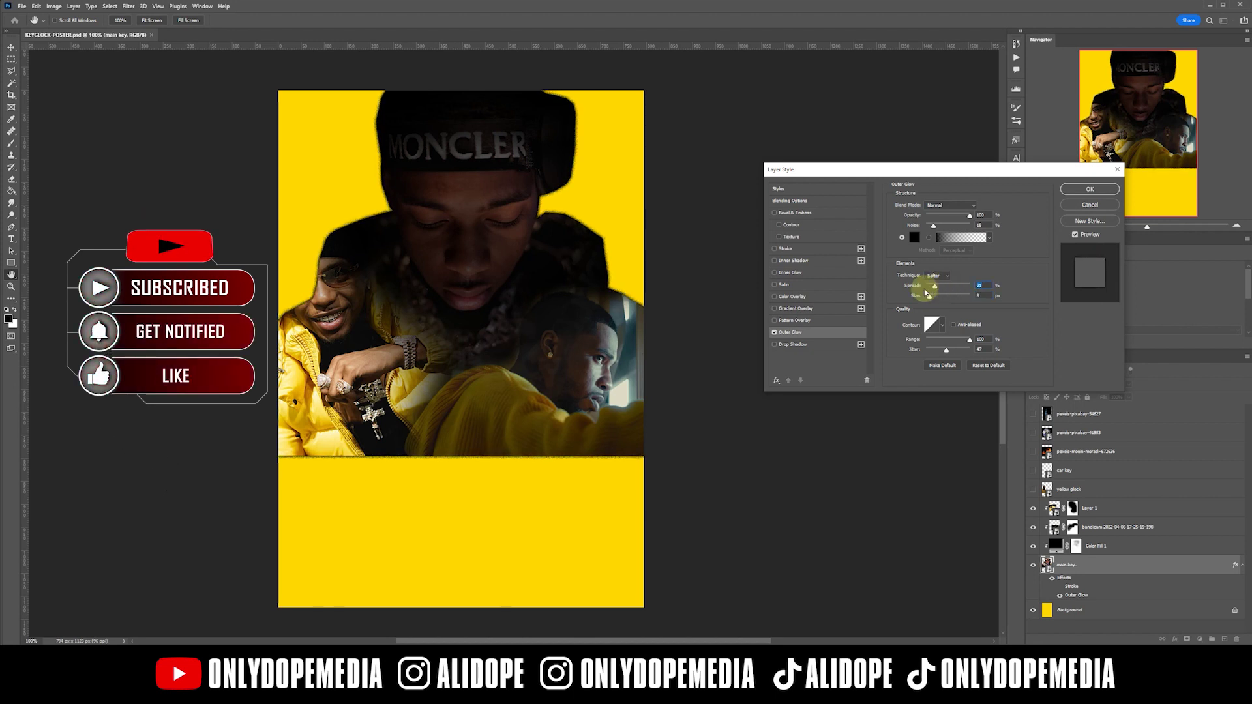
left_click(1069, 192)
Show the pexels-pixabay-41953 earth photo and enlarge it past both sides of the poster
left_click(1242, 564)
left_click(1033, 433)
left_click(1079, 436)
key("ctrl+t")
left_click_drag(281, 352, 221, 352)
left_click_drag(645, 350, 698, 351)
key("Return")
Rasterize the earth photo, select the empty area around the globe with the Magic Wand, modify the selection and delete along the rim
right_click(1164, 433)
left_click(1167, 229)
left_click_drag(520, 305, 578, 324)
key("w")
left_click(333, 161)
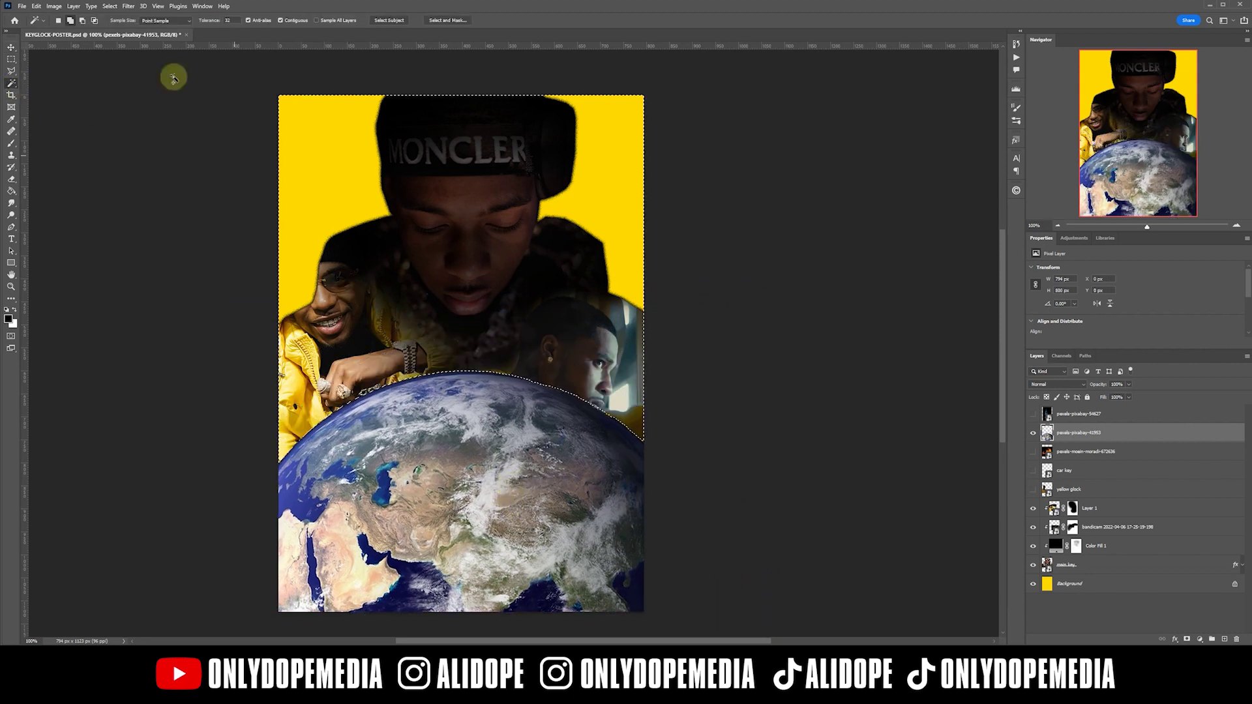
left_click(109, 7)
mouse_move(120, 146)
left_click(219, 168)
key("Return")
key("Delete")
key("ctrl+d")
Convert the globe to a smart object, rename it earth and place its layer below yellow glock
key("v")
left_click_drag(493, 393, 482, 390)
right_click(1126, 435)
left_click(1164, 182)
double_click(1077, 432)
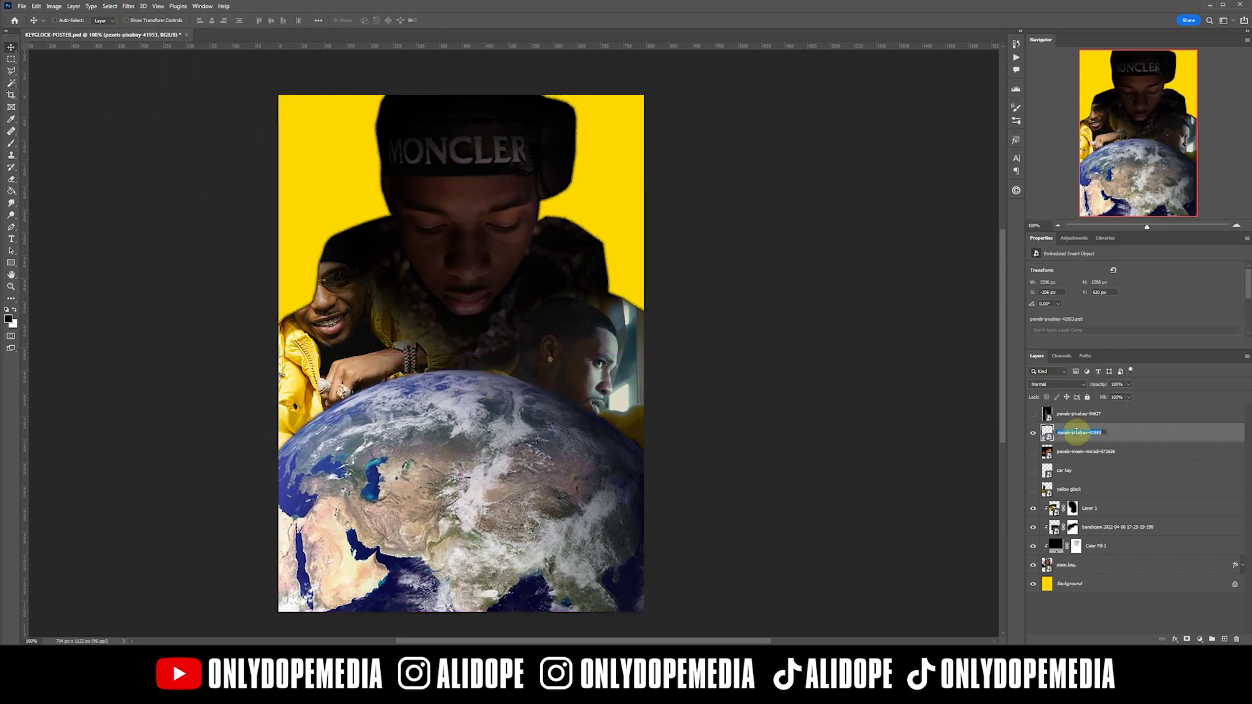
left_click_drag(1080, 433, 1076, 502)
Enlarge the bandicam profile portrait and shift it up and left so it stays visible above the globe
left_click(1126, 524)
left_click_drag(574, 342, 569, 320)
key("ctrl+t")
left_click_drag(531, 266, 531, 242)
left_click_drag(574, 328, 545, 326)
double_click(572, 342)
Add a black-to-white Gradient Map adjustment above earth and clip it to the globe
double_click(1077, 494)
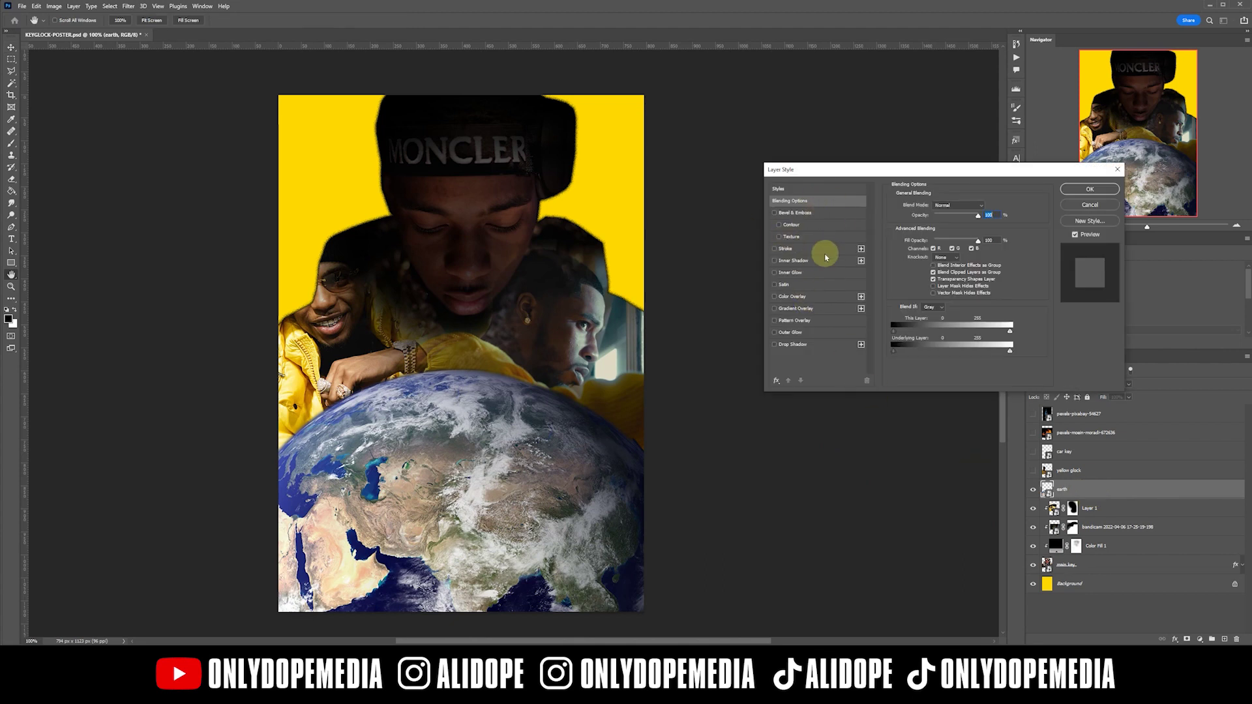
key("Escape")
left_click(1200, 639)
left_click(1198, 613)
right_click(1122, 493)
left_click(1130, 287)
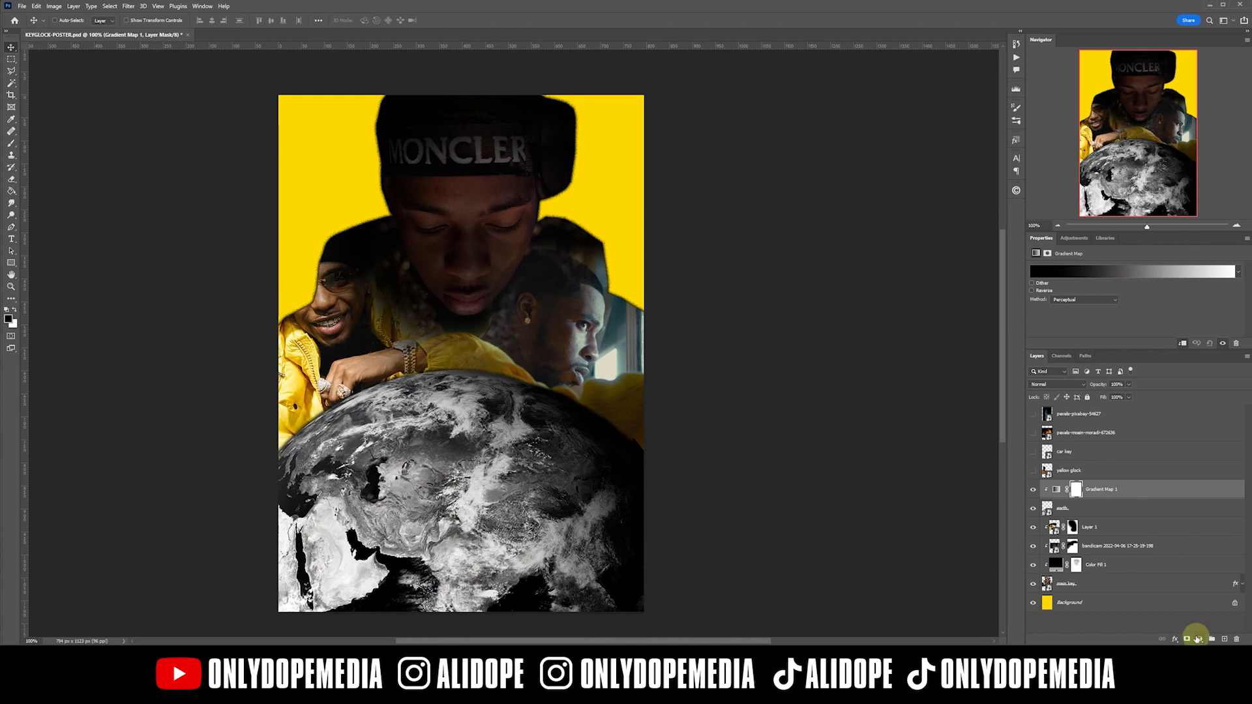
Try inverting the earth layer's tones and undo it
left_click(1092, 510)
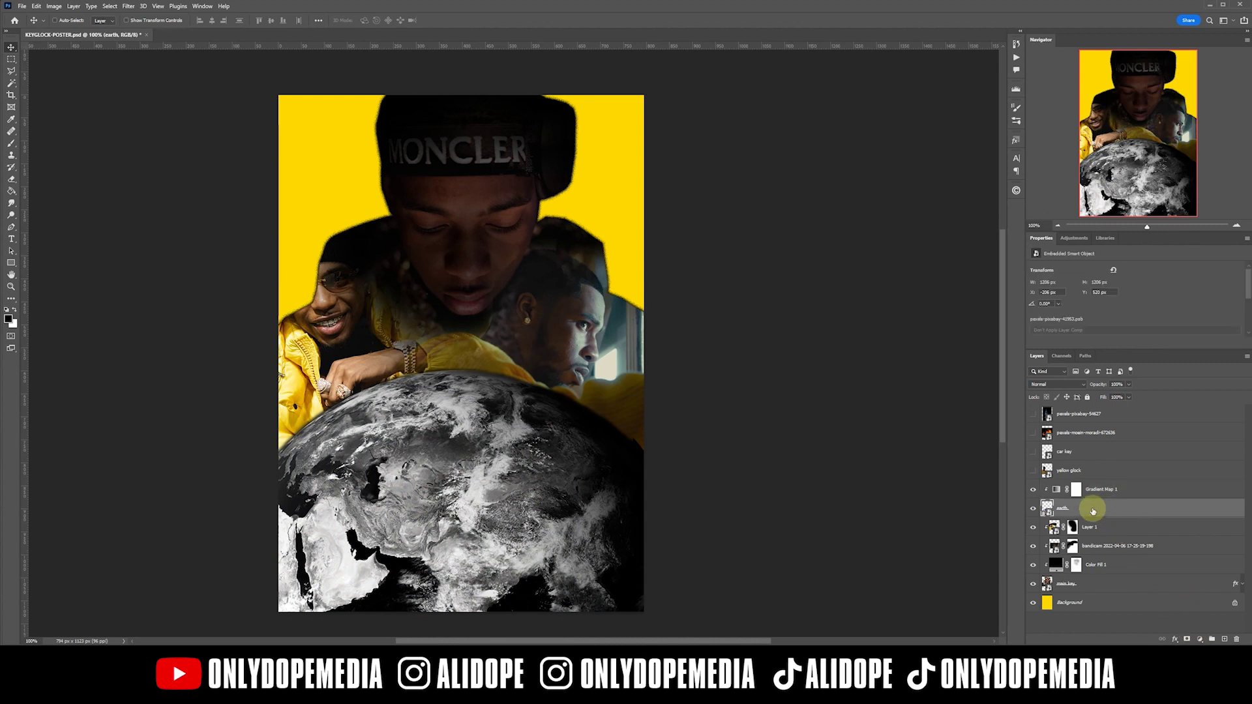
key("ctrl+i")
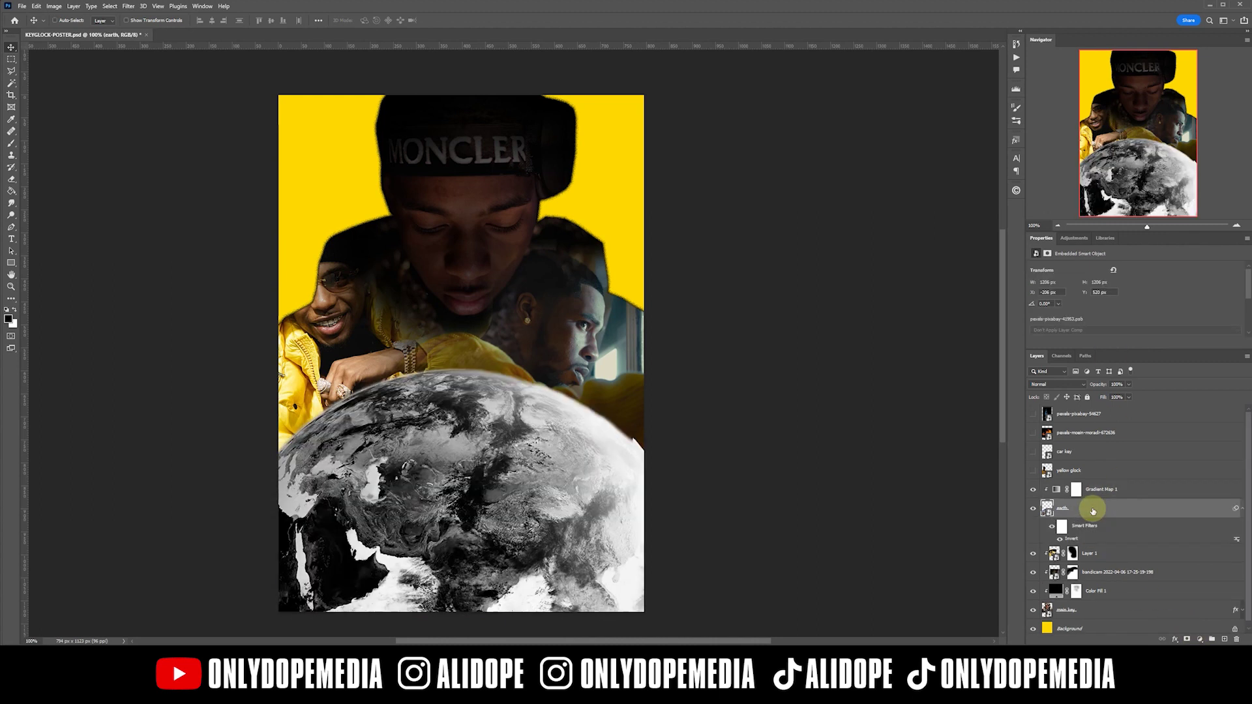
key("ctrl+z")
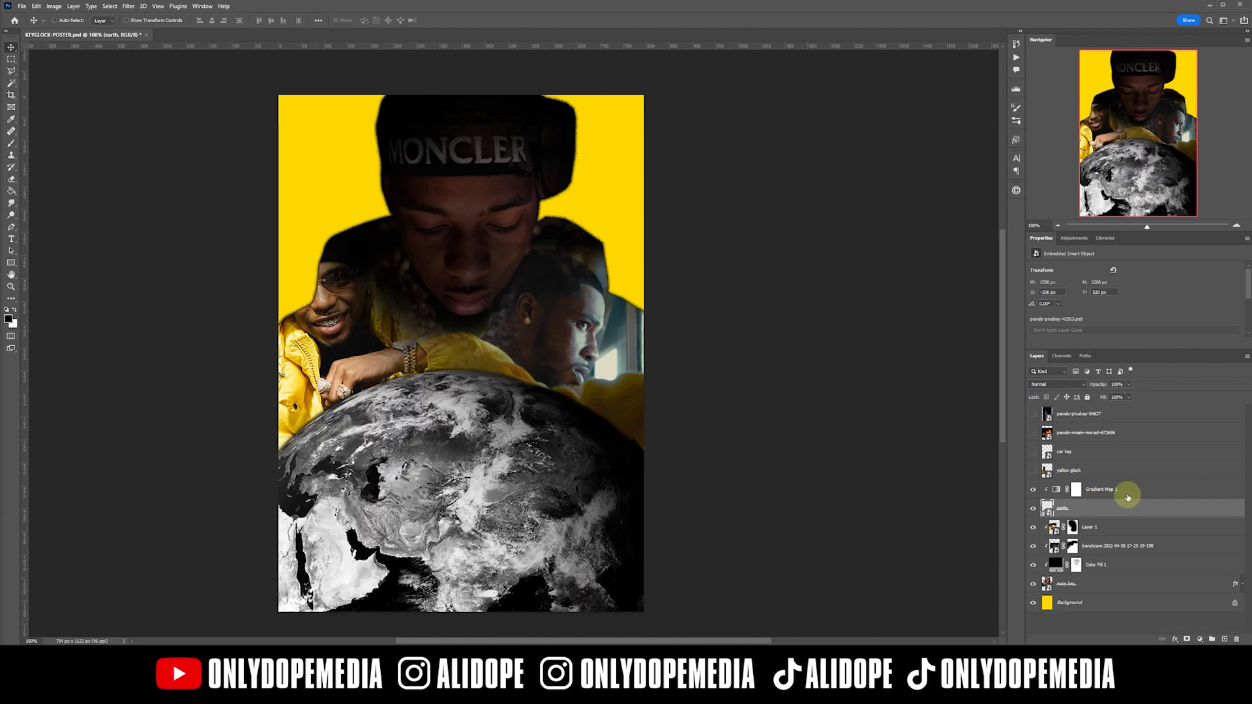
Add a second Gradient Map above the first one and clip it to the globe
left_click(1133, 493)
left_click(1200, 639)
left_click(1207, 628)
right_click(1127, 493)
left_click(1116, 328)
Change the second gradient map's white stop to bright yellow and set the layer's blend mode to Color
left_click(1097, 272)
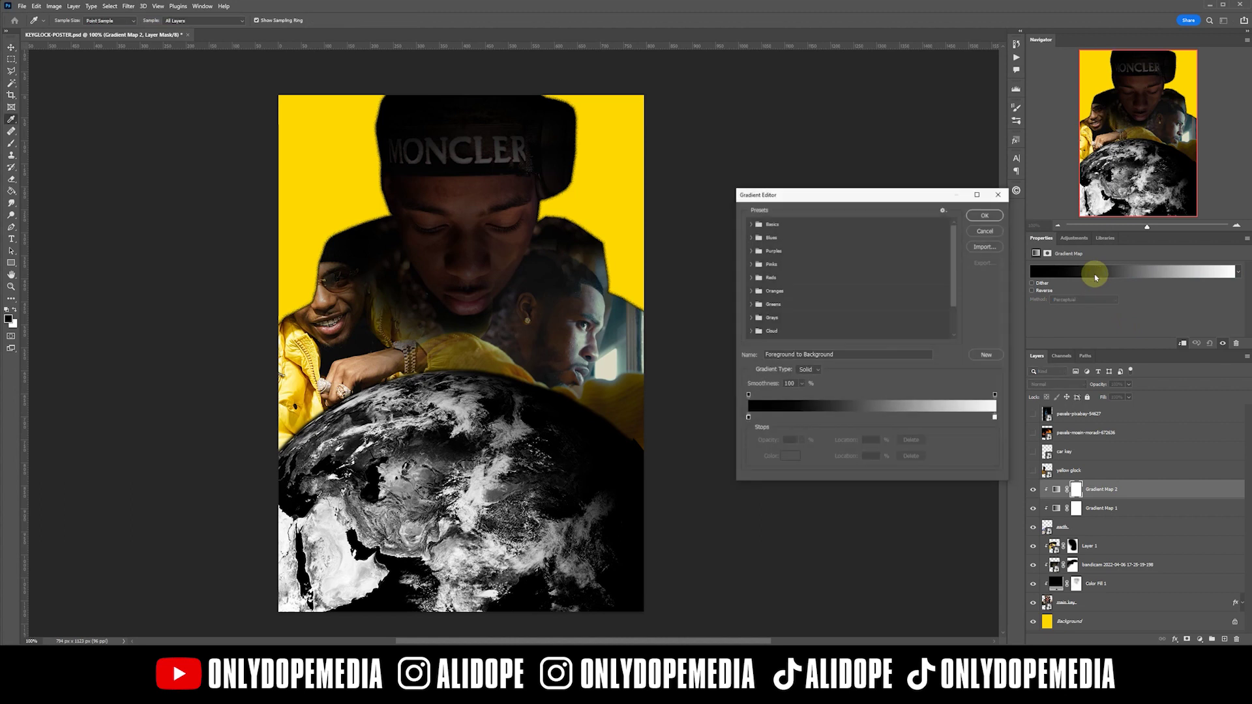
double_click(995, 418)
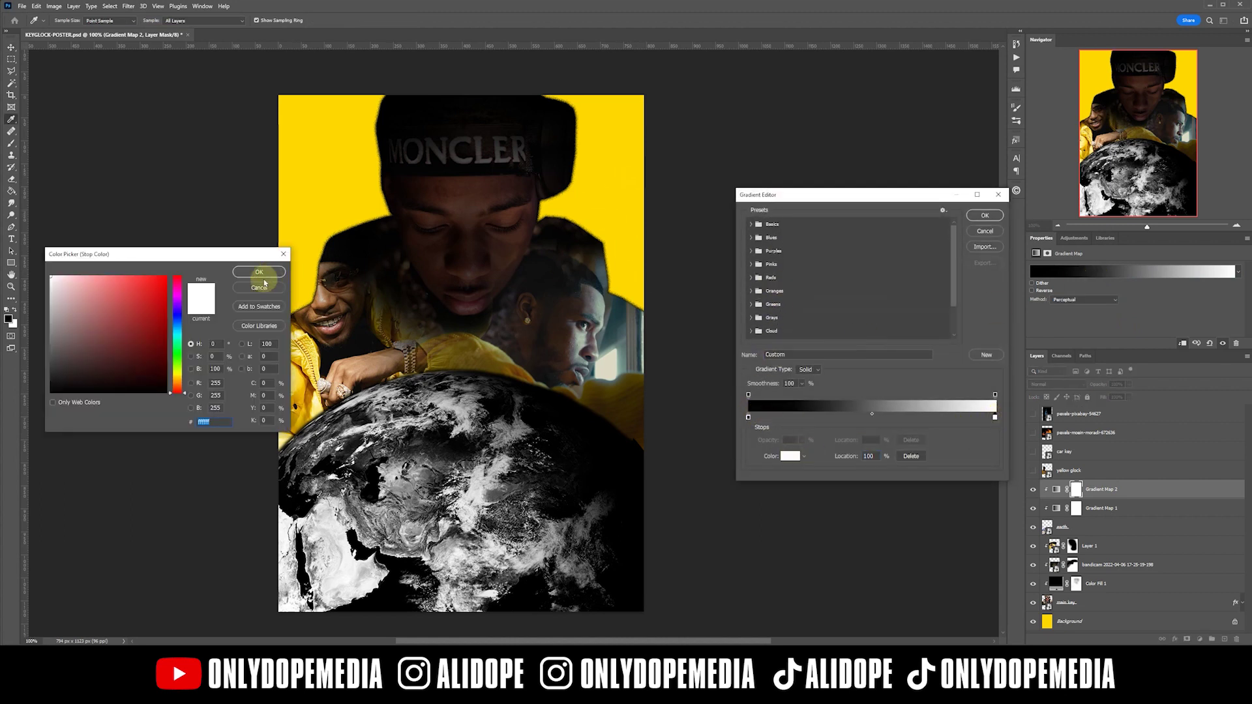
left_click_drag(187, 394, 182, 377)
left_click(166, 277)
left_click(254, 273)
left_click(985, 215)
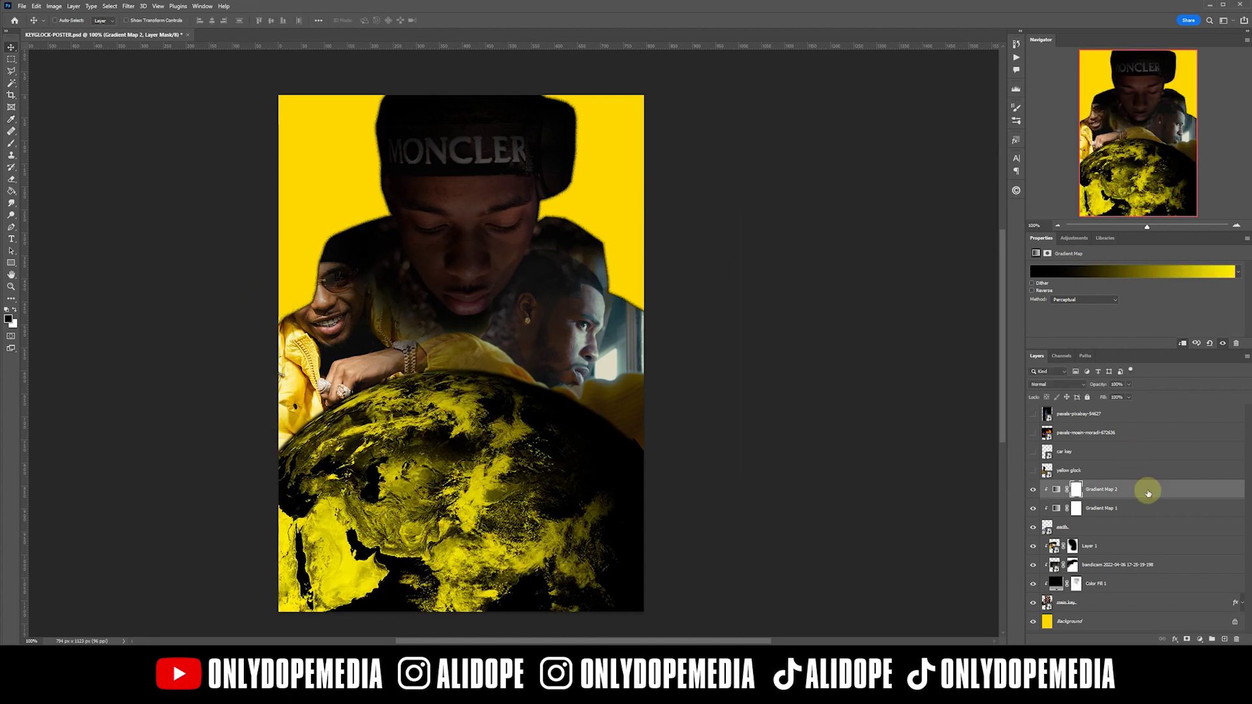
left_click(1056, 384)
left_click(1041, 601)
Add an Outer Glow to the earth layer using yellow sampled from the poster background
double_click(1103, 526)
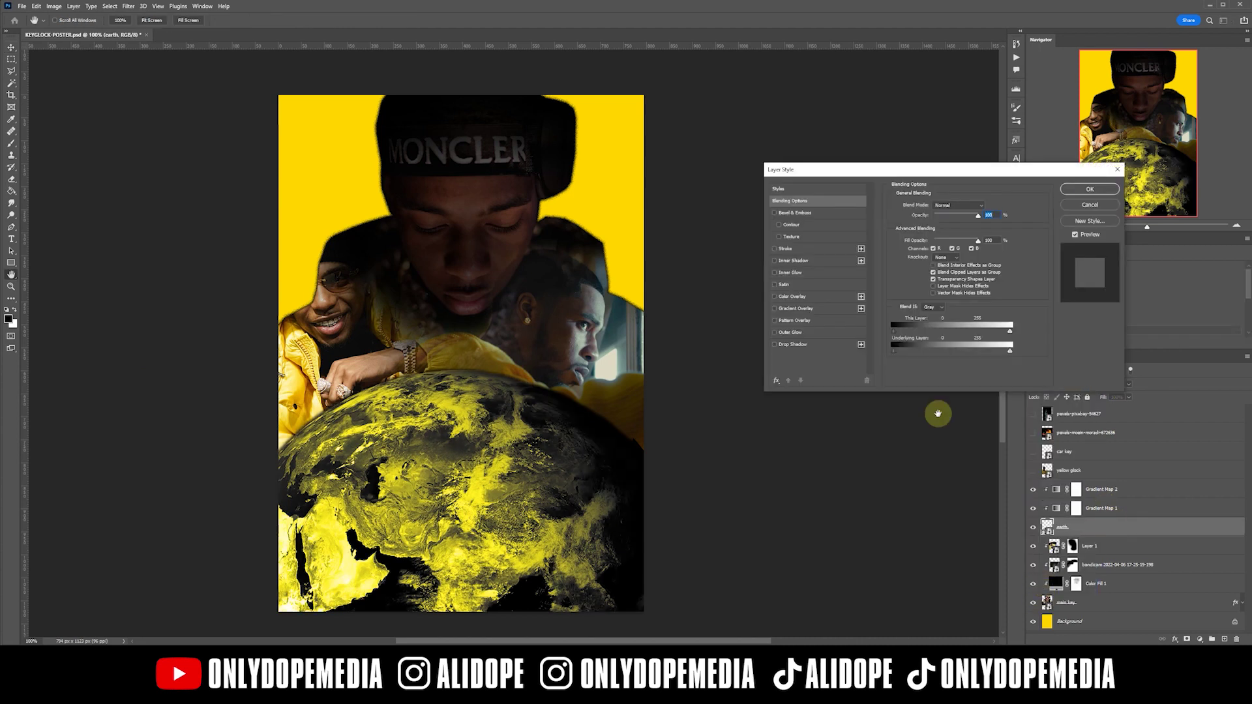
left_click(789, 333)
left_click(914, 238)
left_click(612, 227)
left_click(277, 273)
Give the globe's outer glow 0% noise, a larger size and 75% range for a broad soft halo
left_click_drag(933, 226, 923, 226)
left_click_drag(929, 297, 939, 297)
left_click_drag(935, 286, 934, 286)
left_click_drag(922, 184, 856, 214)
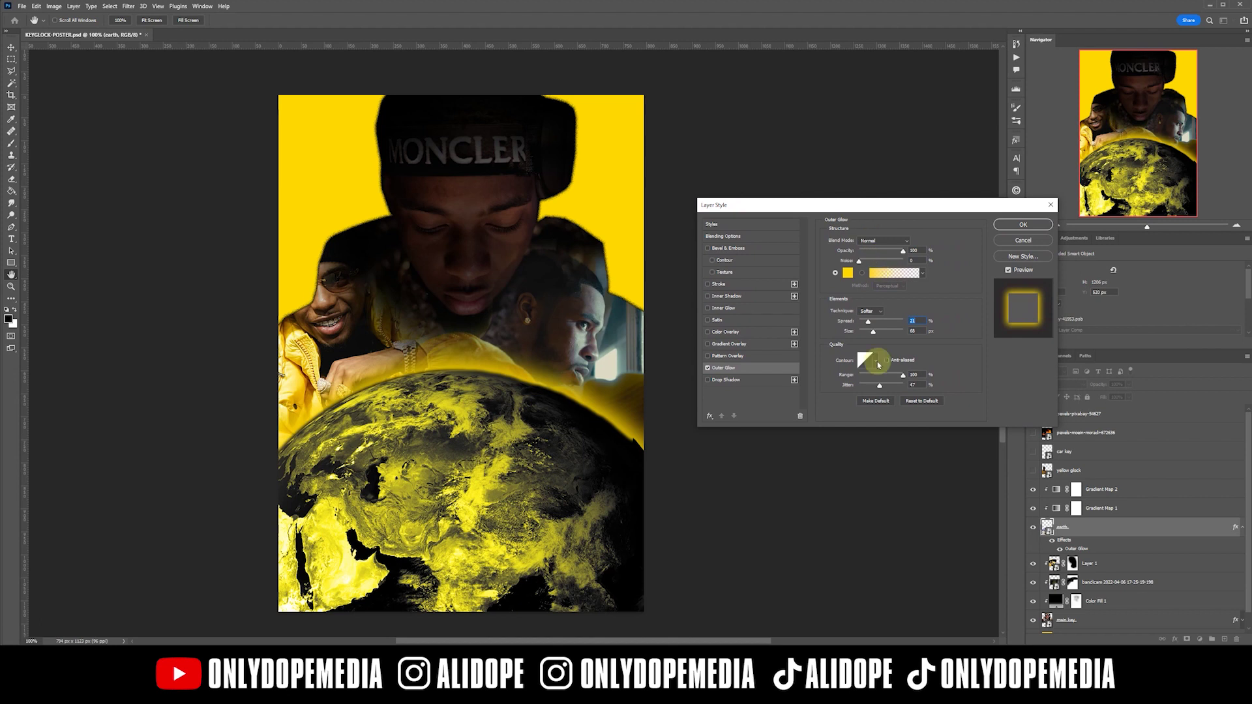
left_click_drag(858, 385, 892, 375)
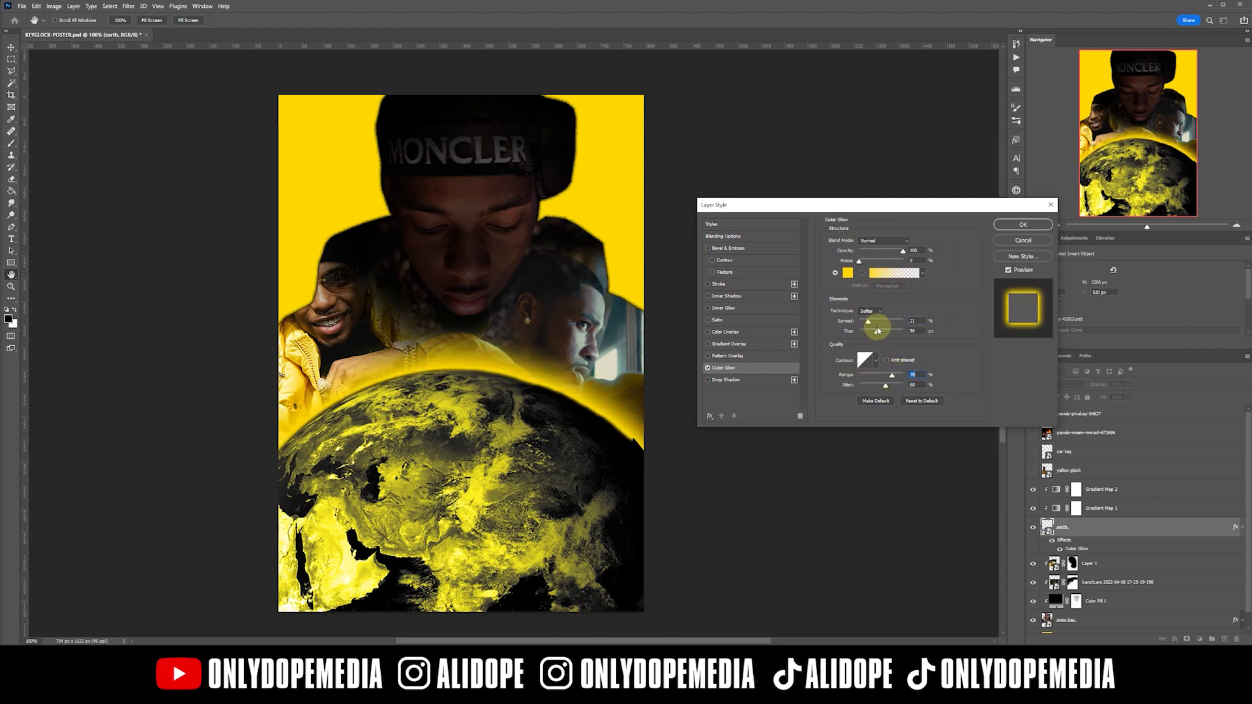
left_click_drag(873, 330, 884, 326)
Add an Inner Glow to the globe in yellow sampled from the poster, with 100% opacity, 42% choke and 100% range
left_click(723, 308)
left_click(847, 273)
left_click(317, 301)
left_click(270, 273)
left_click_drag(875, 251, 911, 250)
mouse_move(880, 384)
left_mouse_down()
mouse_move(859, 390)
mouse_move(905, 386)
left_mouse_up()
left_click_drag(858, 342, 864, 342)
left_click_drag(859, 332, 867, 332)
left_click_drag(864, 342, 876, 327)
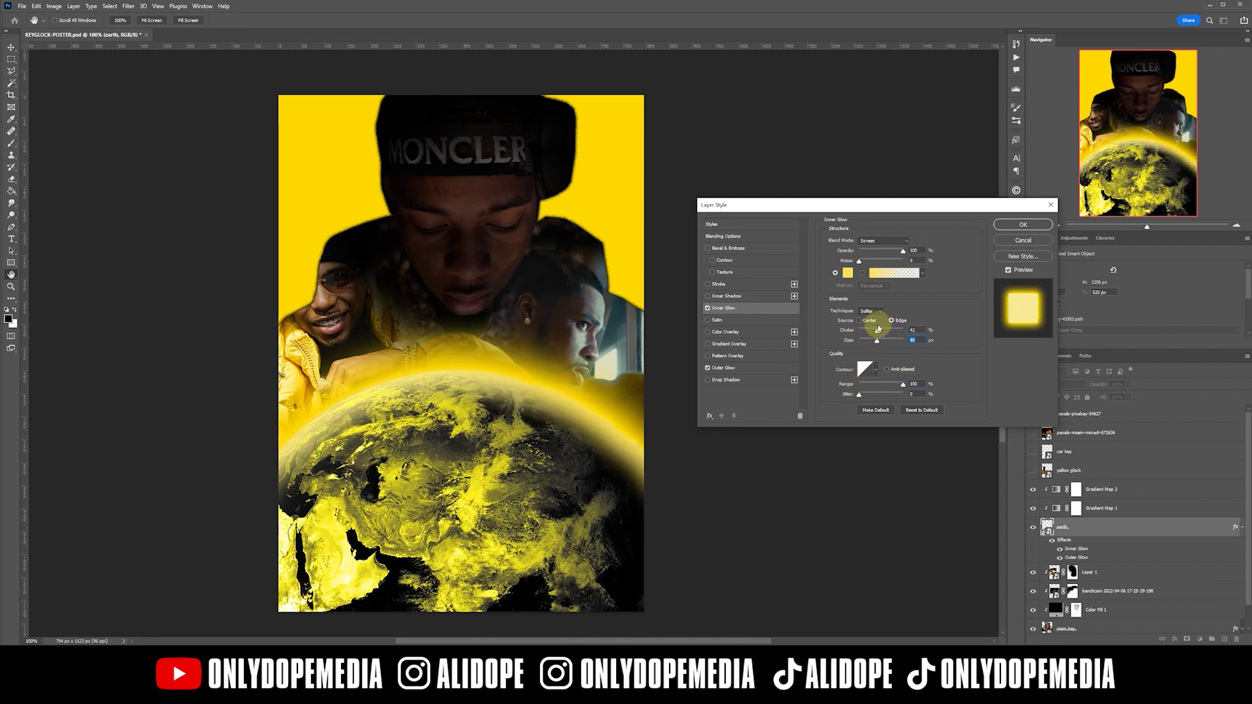
Change the globe's inner glow to a more saturated yellow, apply the layer style and save the poster
left_click(849, 274)
left_click_drag(142, 300, 182, 272)
left_click(257, 271)
left_click(1023, 224)
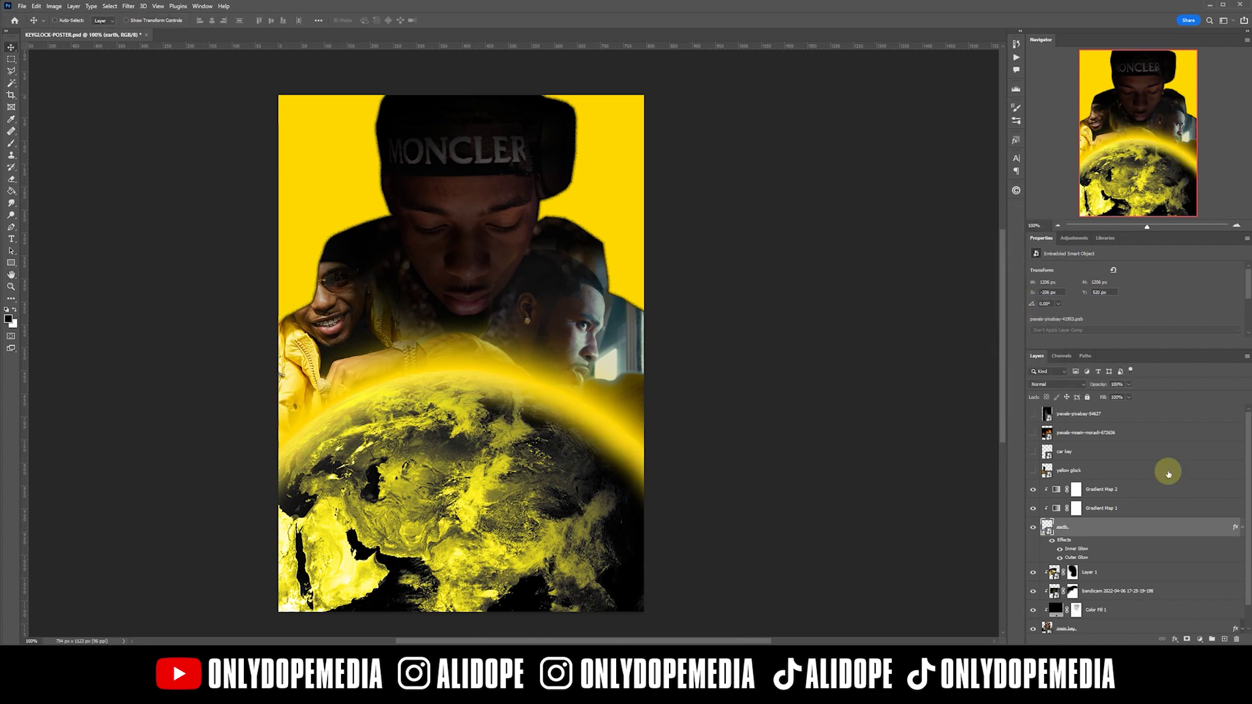
key("ctrl+s")
Scale down the lightning photo clipped to the globe and position it to cover the globe
key("ctrl+t")
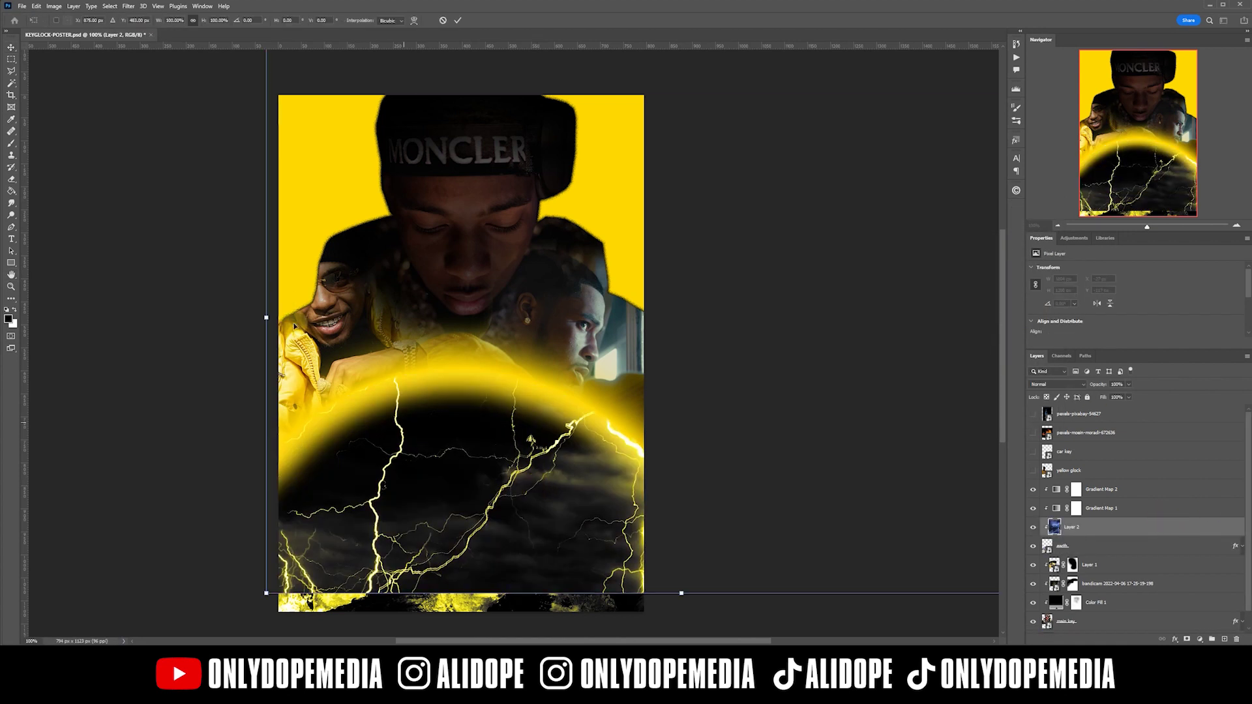
left_click_drag(265, 592, 603, 367)
left_click_drag(814, 260, 395, 504)
key("Return")
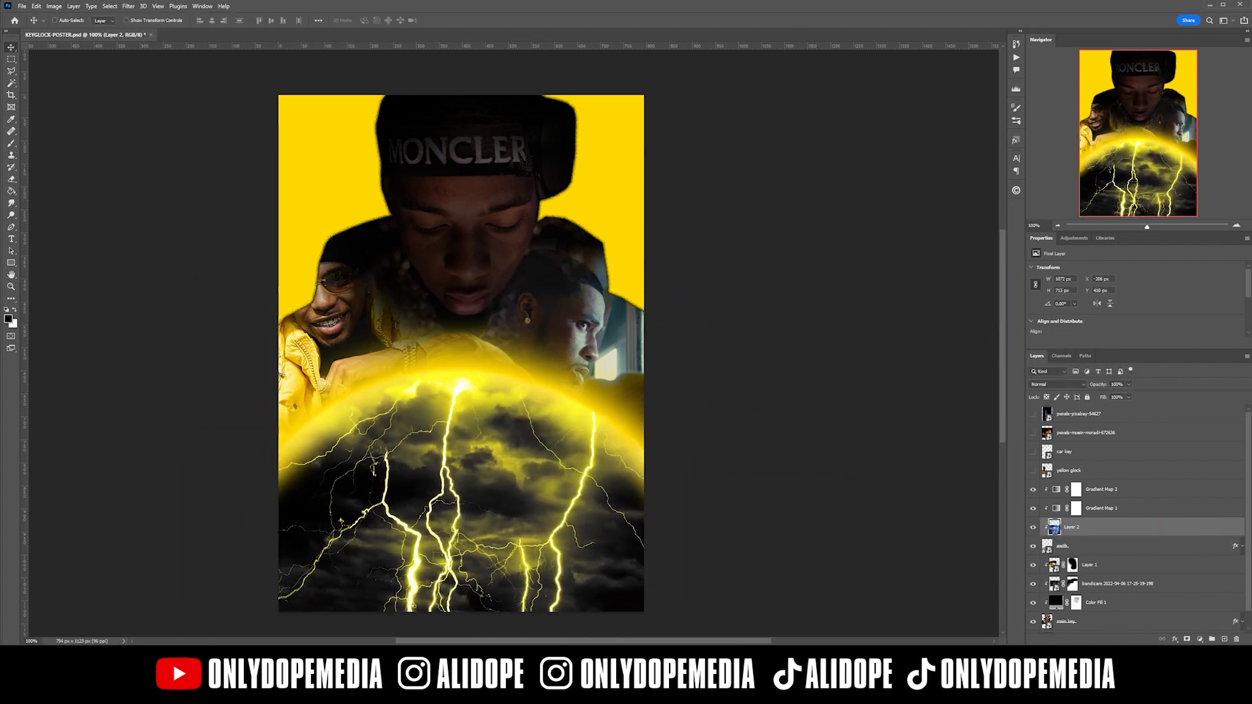
Set the lightning layer to Hard Light at 79% opacity and move it right and down across the globe
left_click(1059, 386)
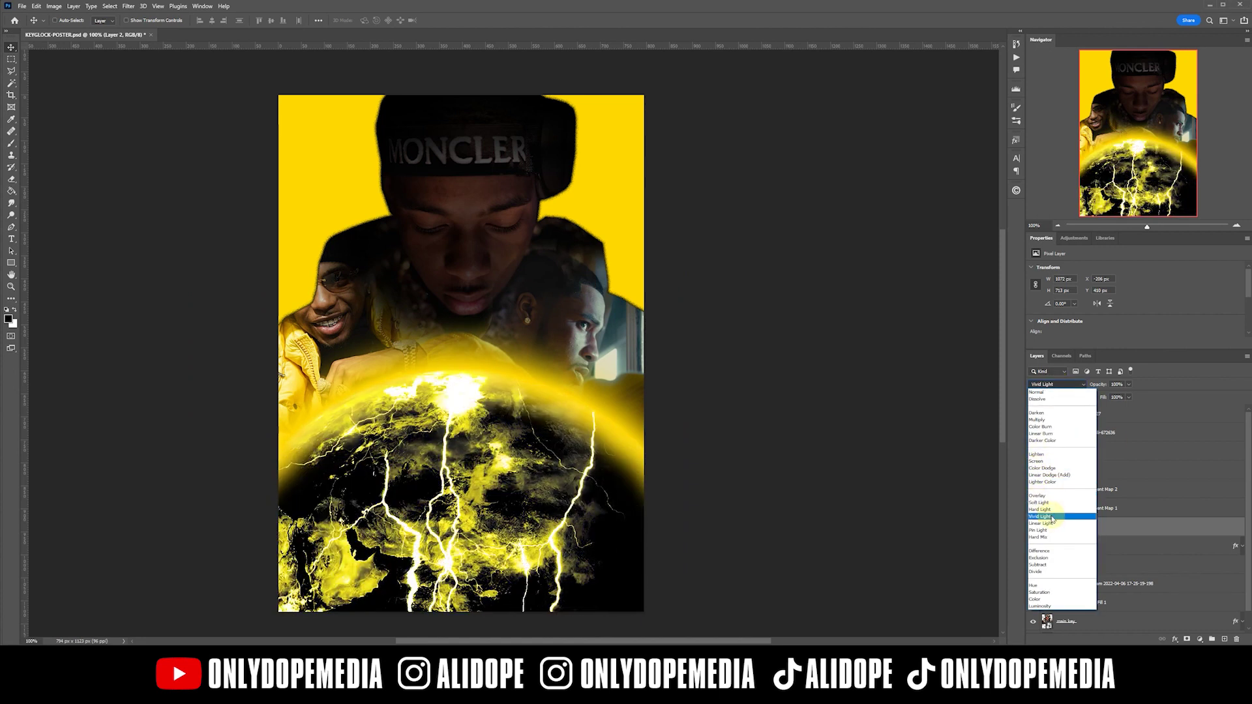
left_click(1056, 509)
left_click_drag(1095, 386, 1083, 390)
left_click_drag(580, 444, 604, 445)
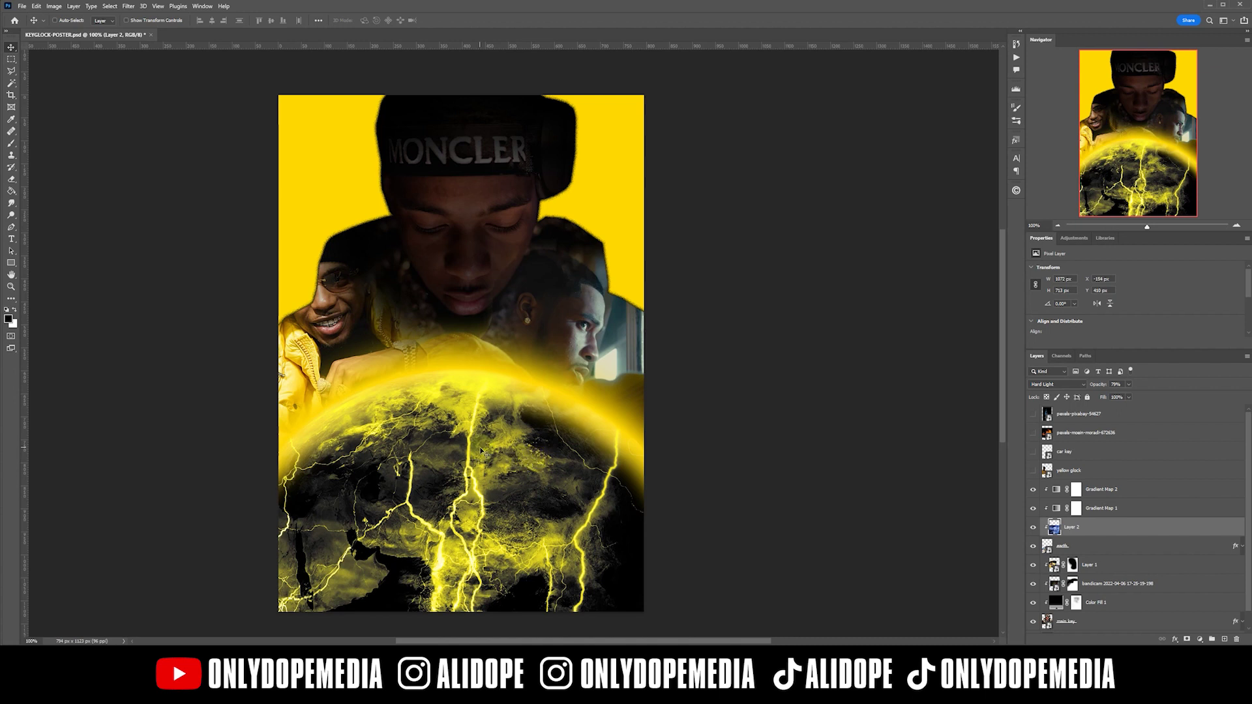
left_click_drag(475, 451, 516, 460)
left_click_drag(545, 483, 550, 479)
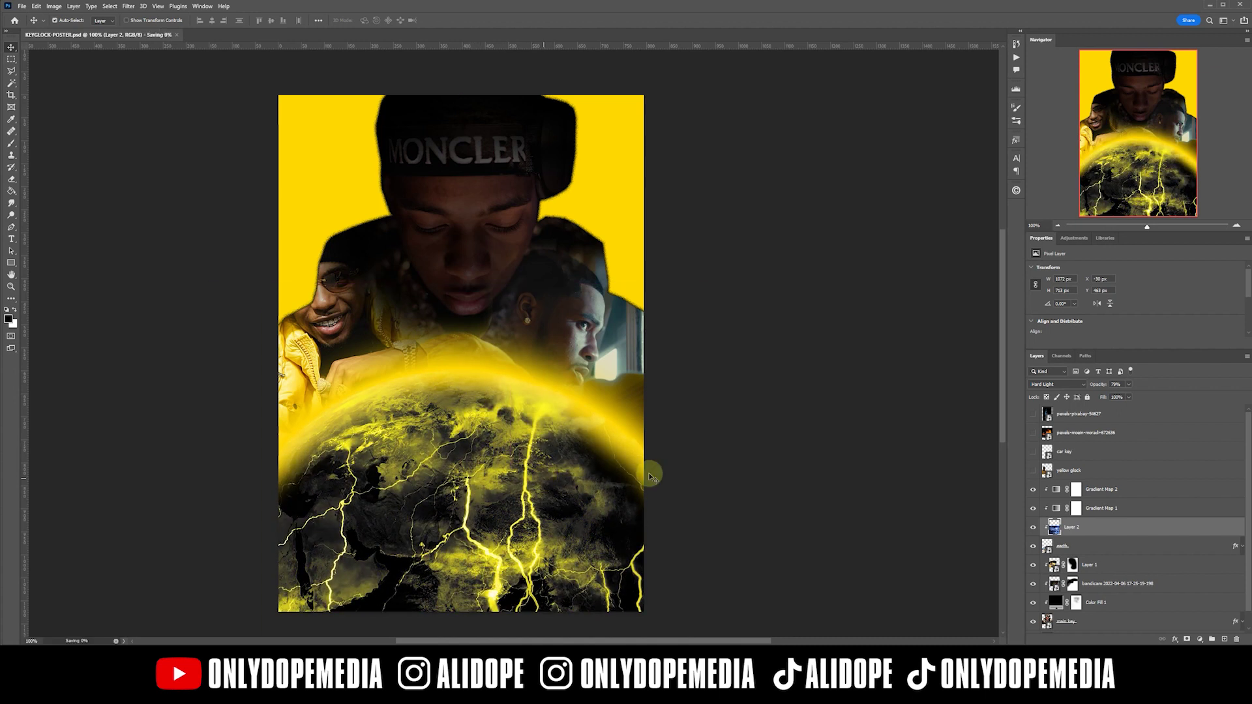
Copy Gradient Map 2 to just above Layer 1, clip it to the main portrait and set it to Soft Light
scroll(1149, 573, "down", 1)
left_click(1162, 554)
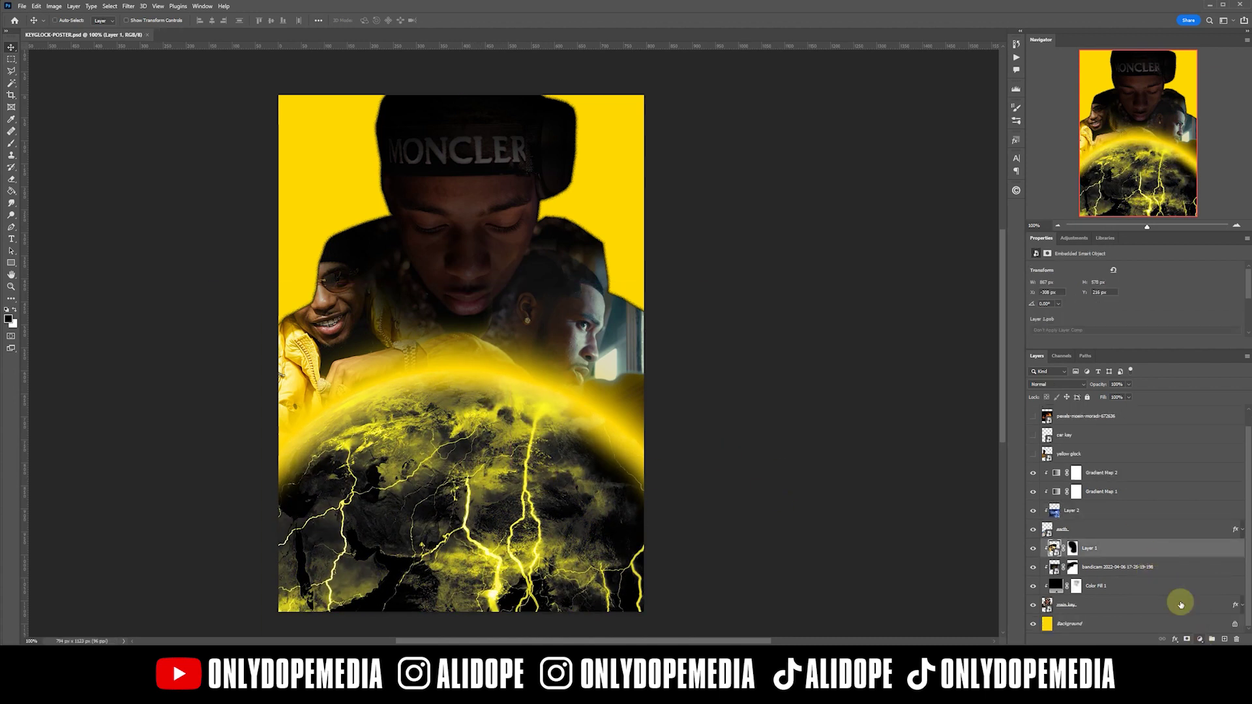
left_click(1137, 478)
left_click_drag(1136, 481, 1123, 555)
right_click(1133, 552)
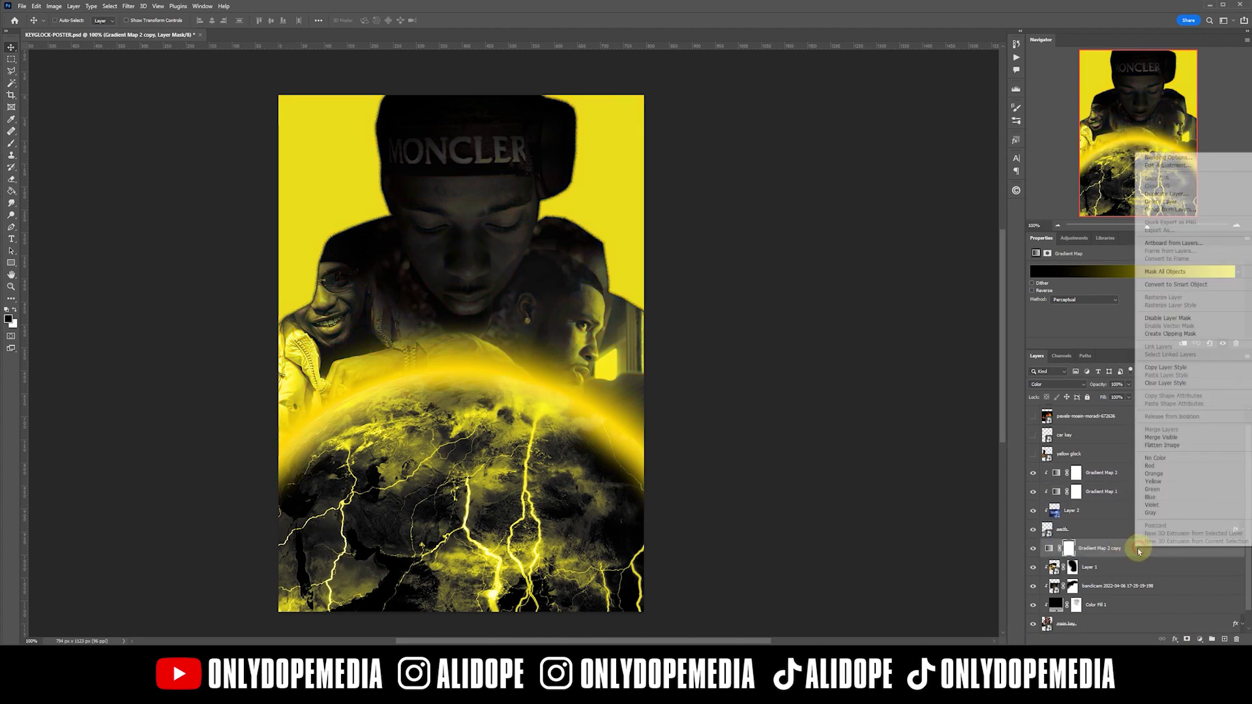
left_click(1170, 334)
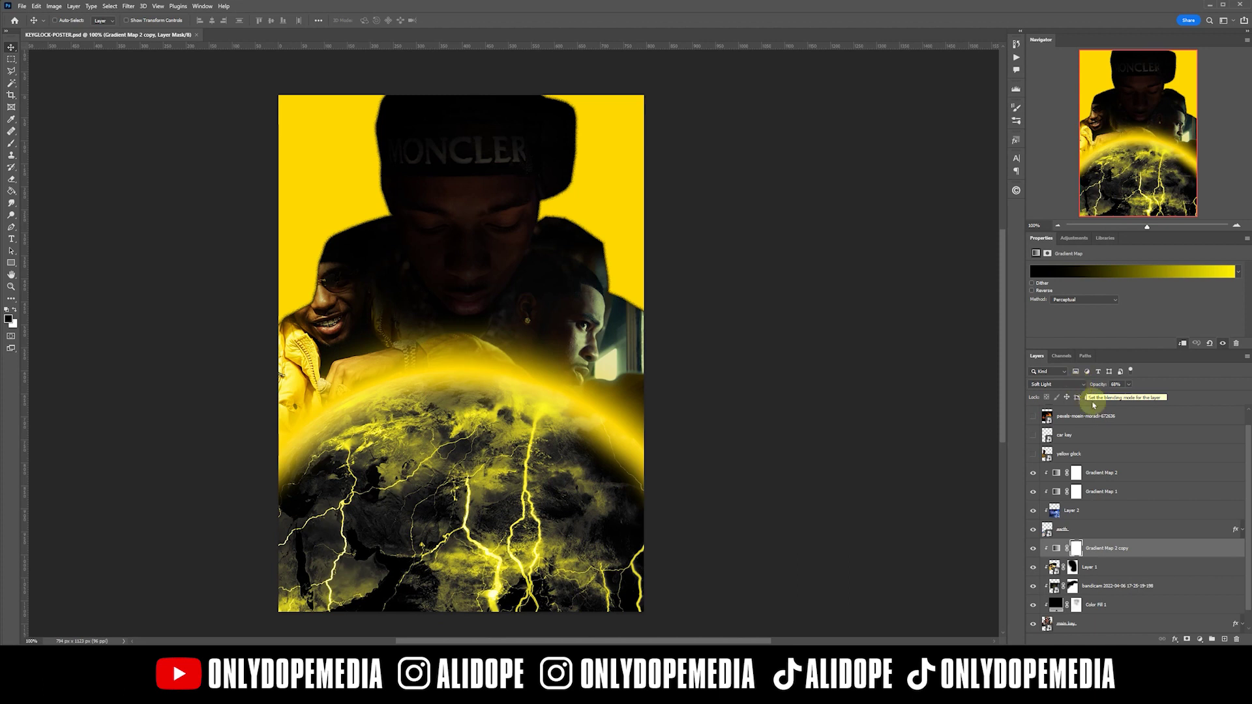
Brush on the Color Fill 1 mask over the large portrait's face using a soft brush at low opacity
left_click(1077, 605)
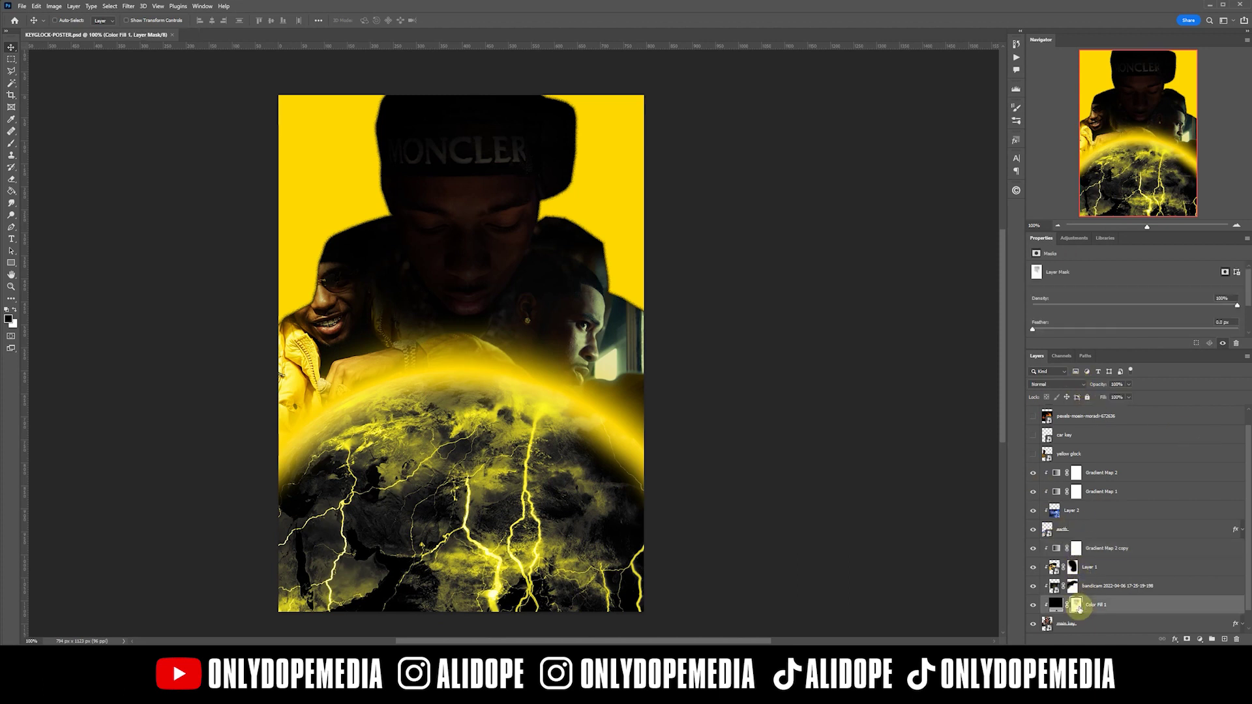
key("b")
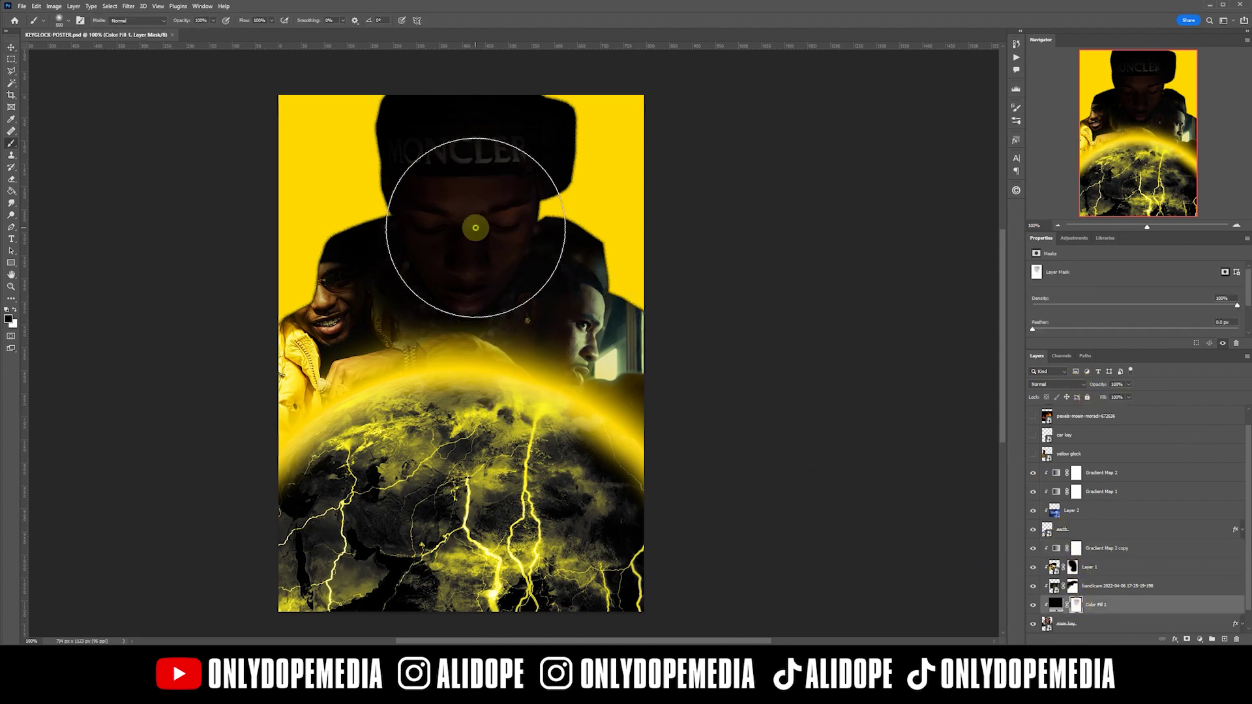
left_click(475, 225)
mouse_move(475, 229)
left_mouse_down()
mouse_move(195, 39)
mouse_move(139, 27)
left_mouse_up()
left_click(493, 226)
Flatten the soft brush into a wide ellipse, brush the Color Fill 1 mask across the portrait's eyes and save
key("bracketleft")
key("bracketleft")
key("bracketleft")
left_click(68, 20)
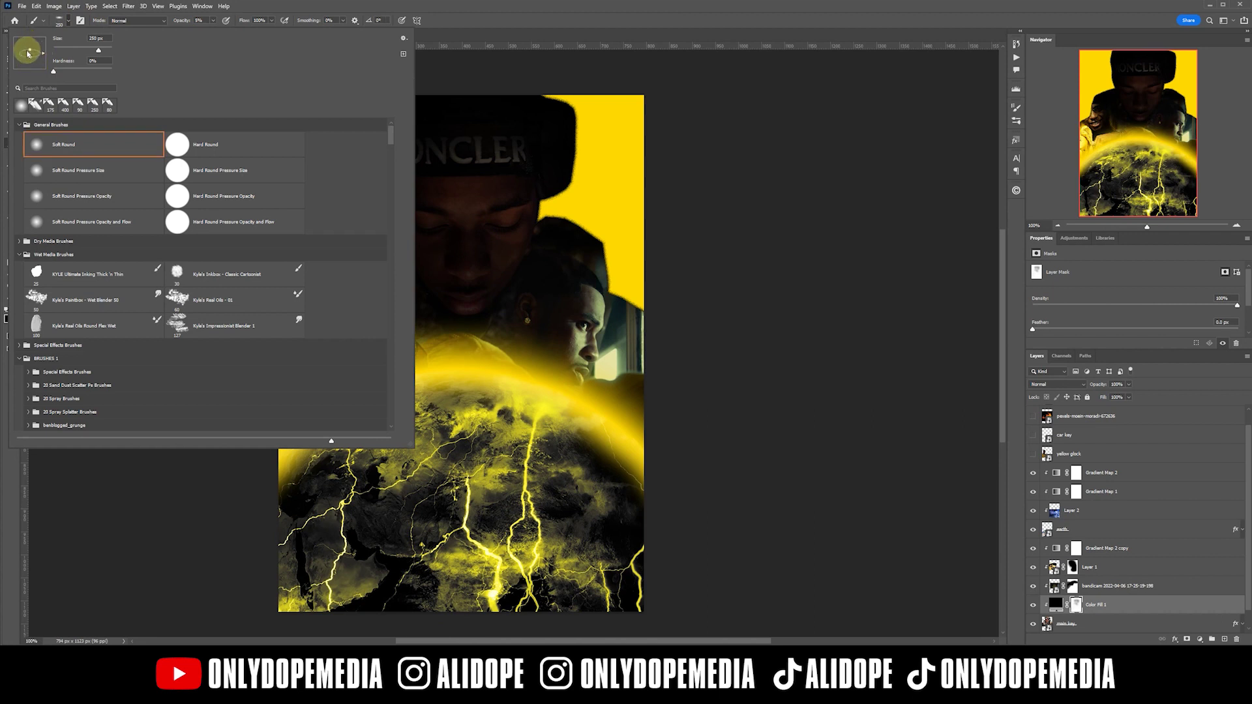
key("Return")
key("bracketright")
key("bracketright")
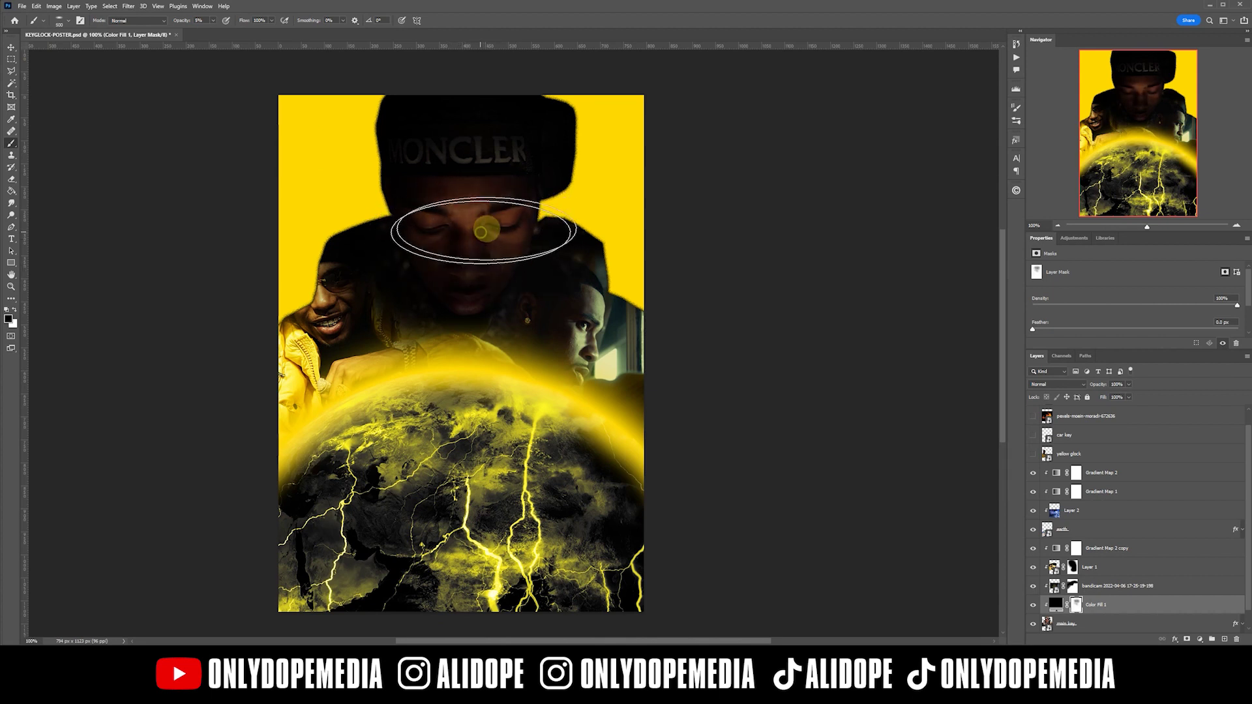
key("v")
key("ctrl+s")
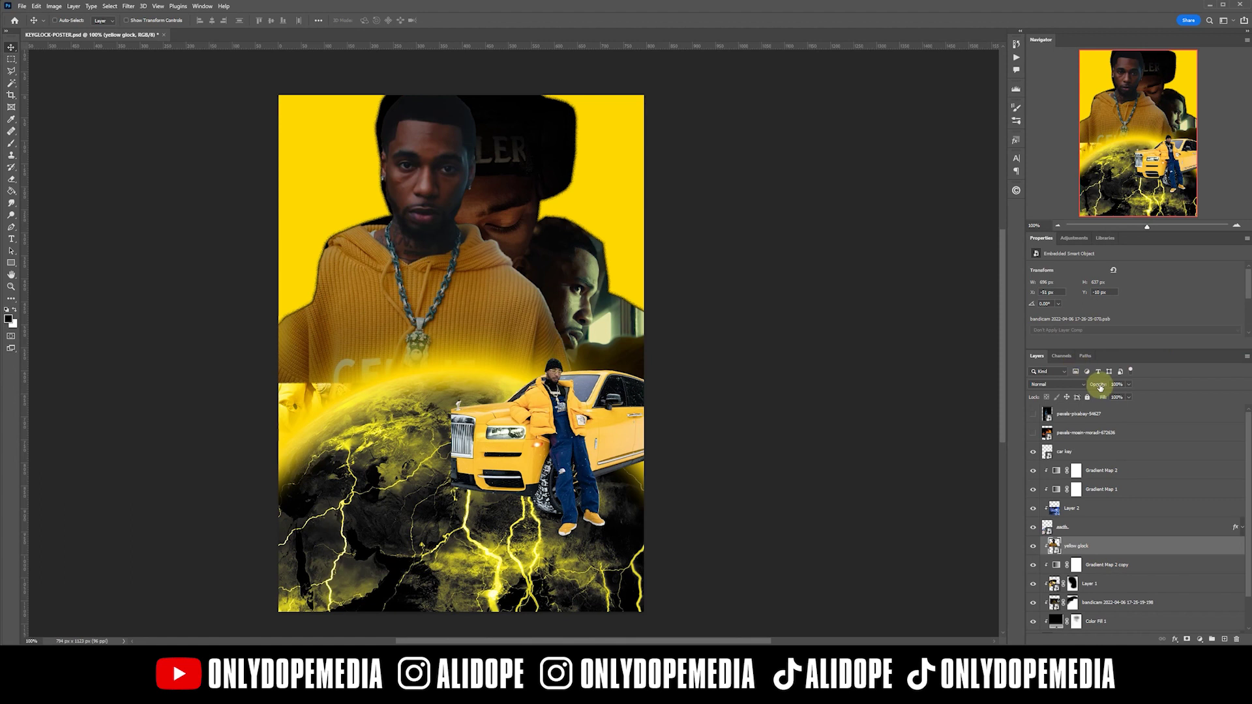
Set the clipped yellow glock photo to 25% opacity and reposition it over the large portrait
left_click(1087, 396)
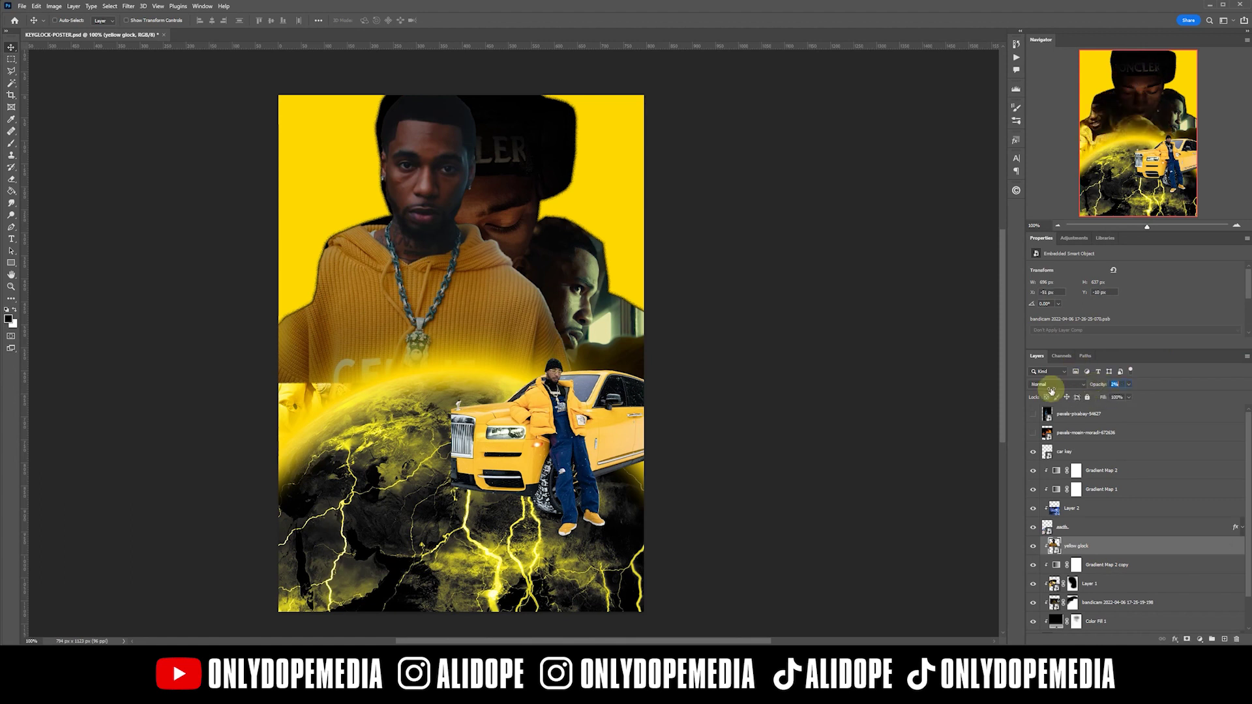
key("2")
key("5")
left_click_drag(551, 323, 520, 314)
Paint white on the Color Fill 1 mask over the beanie and forehead with increased brush opacity to darken the large portrait
scroll(1163, 550, "down", 2)
left_click(1075, 585)
key("b")
left_click_drag(459, 240, 444, 238)
key("x")
left_click_drag(450, 155, 476, 159)
left_click_drag(179, 19, 196, 20)
mouse_move(487, 148)
left_mouse_down()
mouse_move(447, 152)
mouse_move(565, 196)
mouse_move(475, 212)
left_mouse_up()
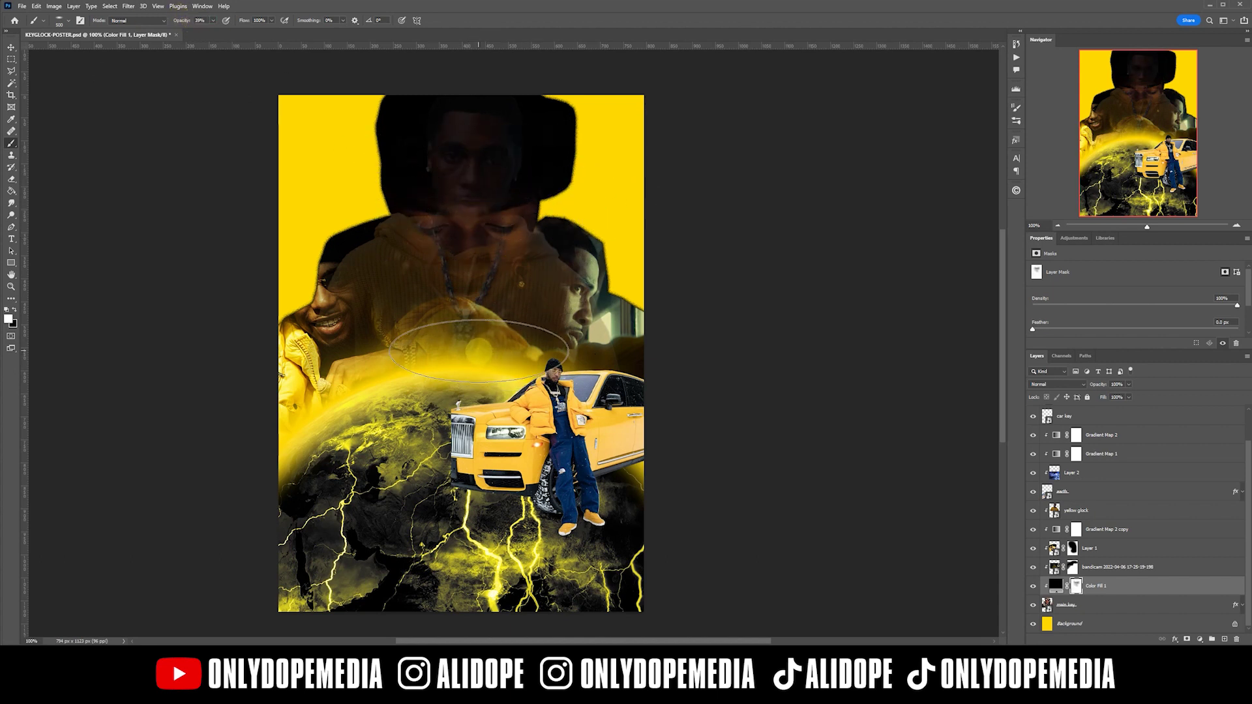
Move the yellow glock layer directly above Color Fill 1 and set its opacity to 62%
key("v")
left_click(1109, 511)
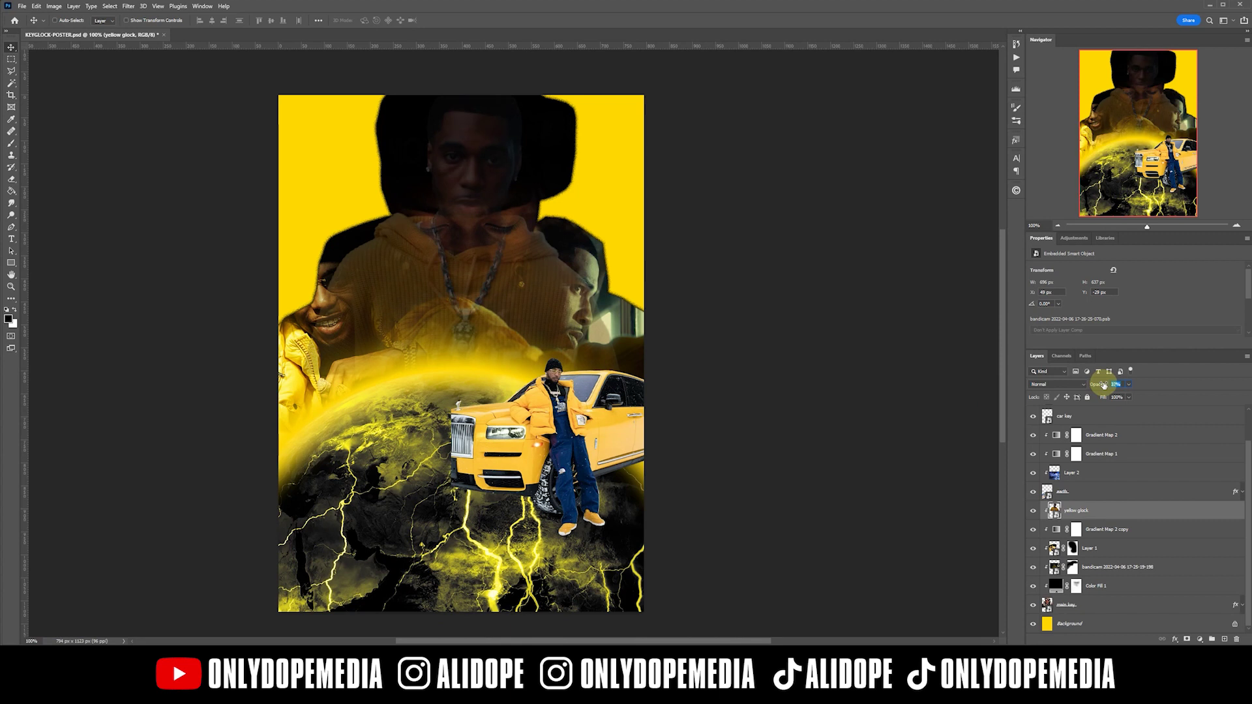
left_click_drag(1130, 517, 1112, 580)
left_click_drag(1088, 391, 1107, 387)
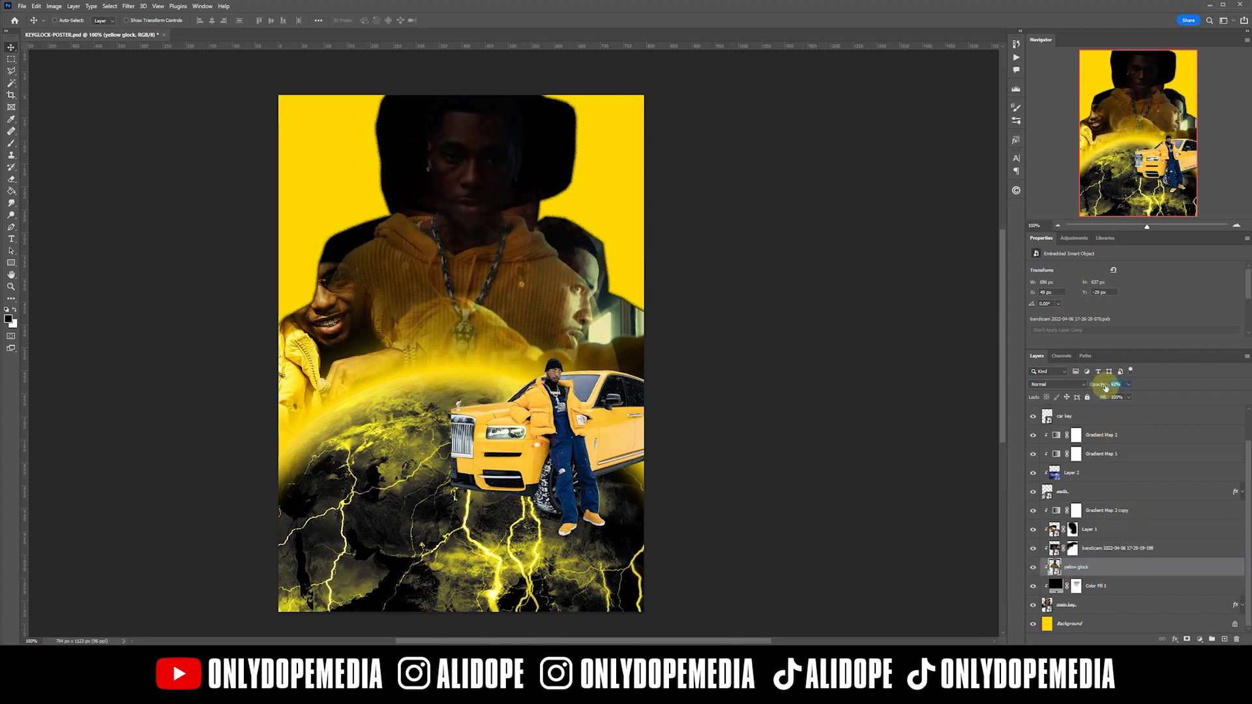
Add a layer mask to the yellow glock layer and brush black over its lower part and the side portraits
left_click(1187, 639)
key("b")
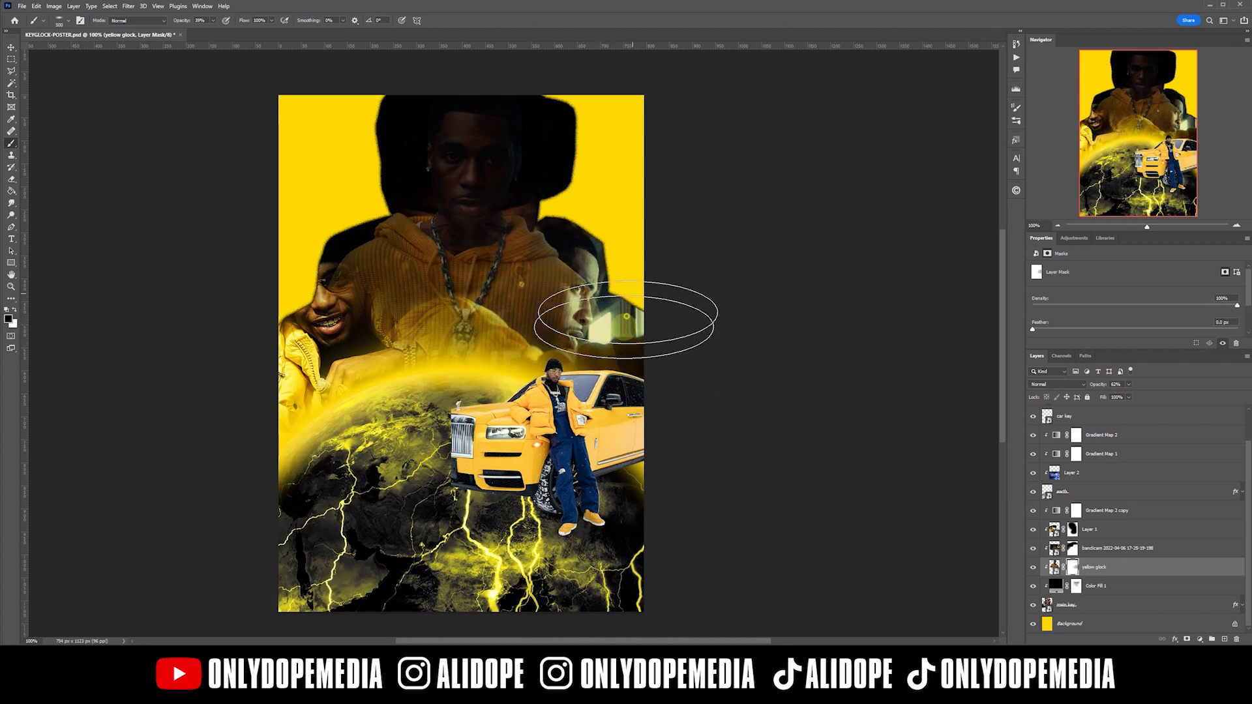
mouse_move(525, 349)
left_mouse_down()
mouse_move(345, 321)
mouse_move(298, 288)
left_mouse_up()
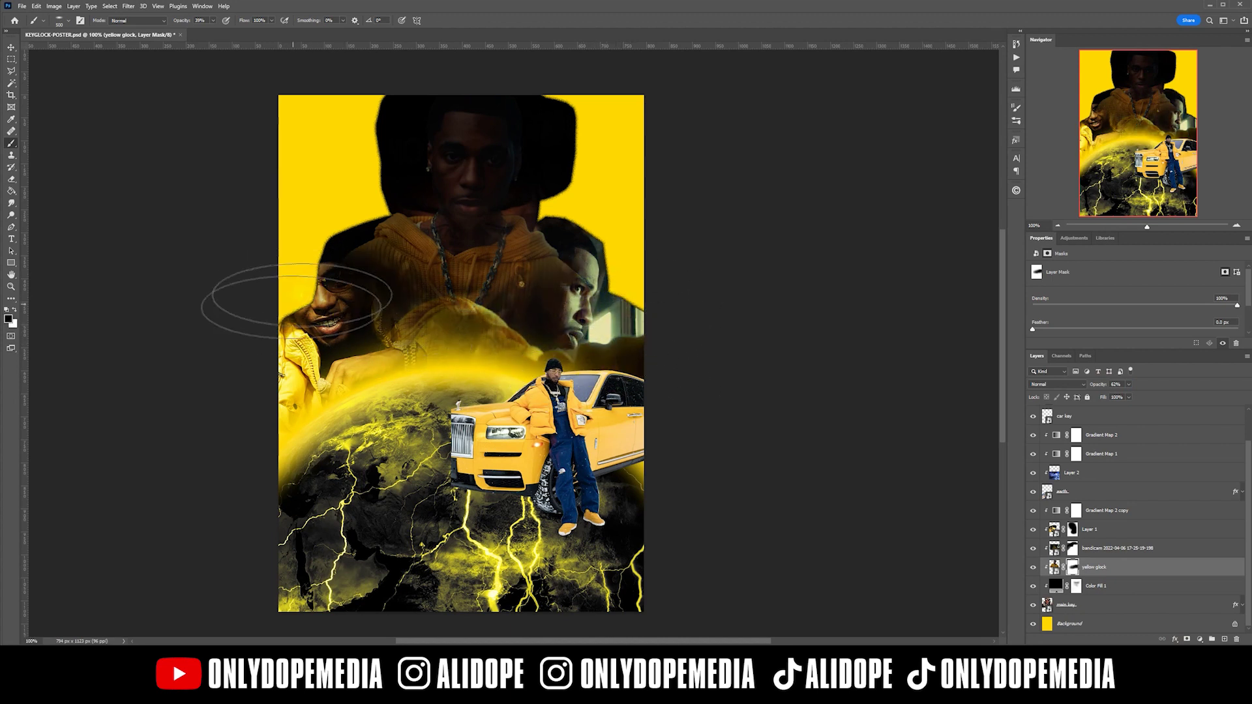
key("v")
Show the pexels-moein-moradi-672636 flame photo, move it above yellow glock, set it to Screen and shift it
scroll(1131, 533, "up", 1)
scroll(1121, 493, "up", 1)
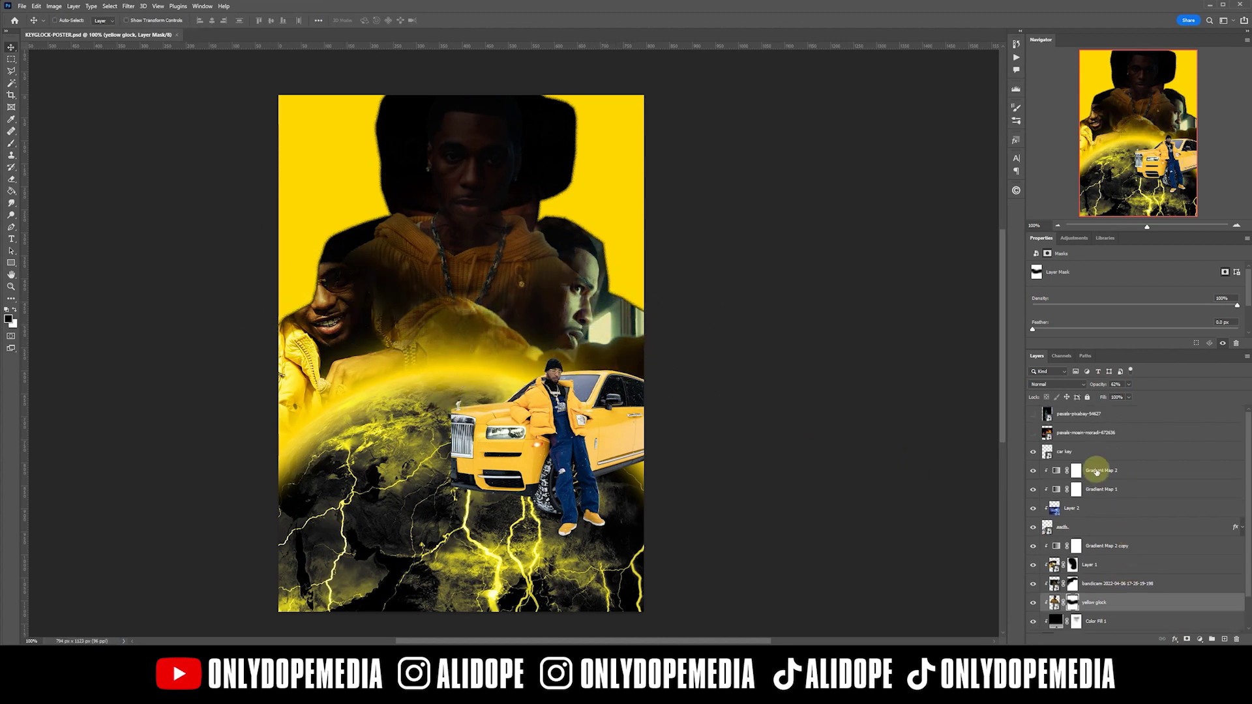
left_click(1122, 437)
left_click_drag(1102, 433, 1102, 591)
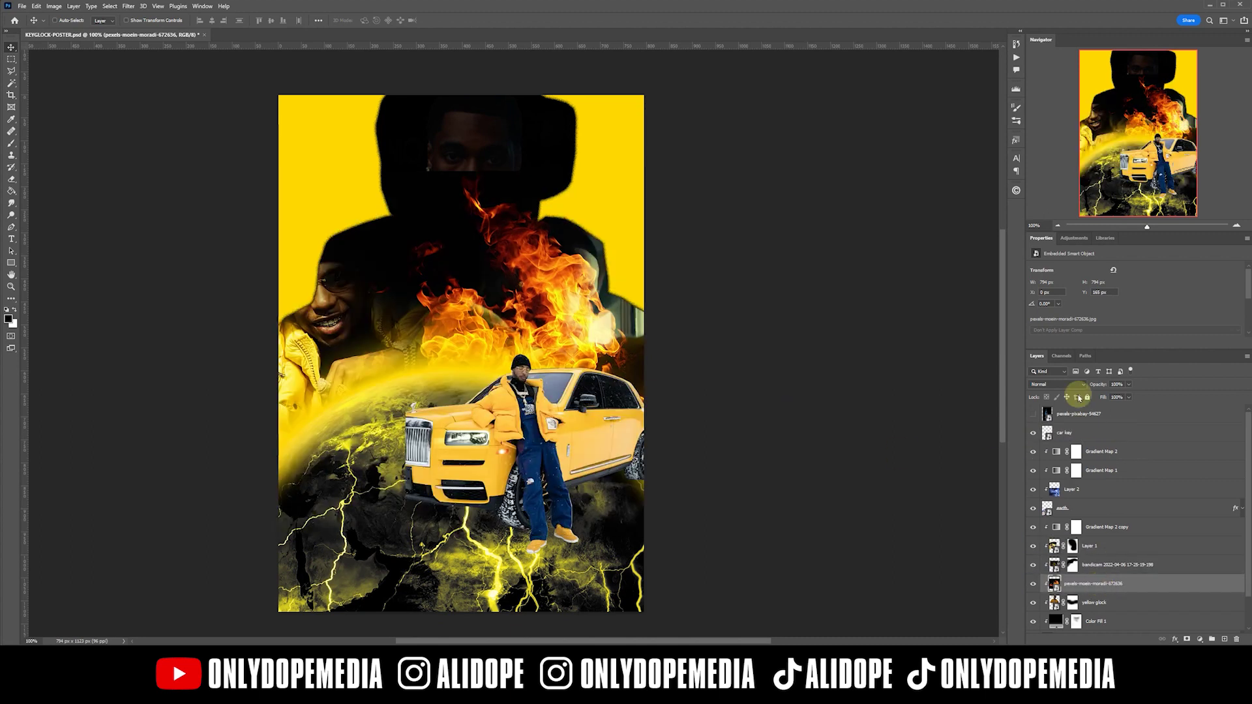
left_click(1057, 384)
left_click(1049, 461)
left_click_drag(464, 304, 510, 304)
Place the flame layer unclipped just below the earth layer, move the flames over the smiling side portrait and save
left_click_drag(1093, 584, 1098, 520)
right_click(1131, 530)
left_click(1164, 356)
left_click_drag(568, 370, 394, 391)
key("ctrl+s")
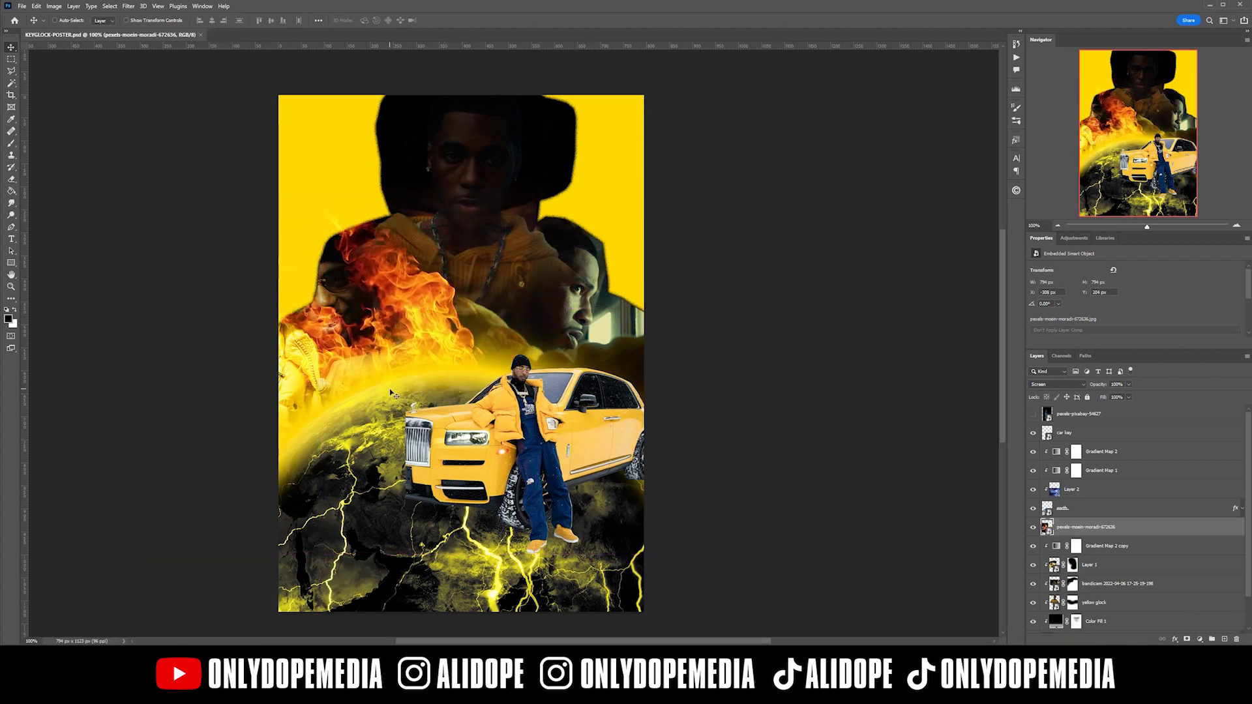
Paste the orange sky image, move its layer above car key and scale it to cover the whole poster
key("ctrl+v")
left_click_drag(1089, 526, 1078, 431)
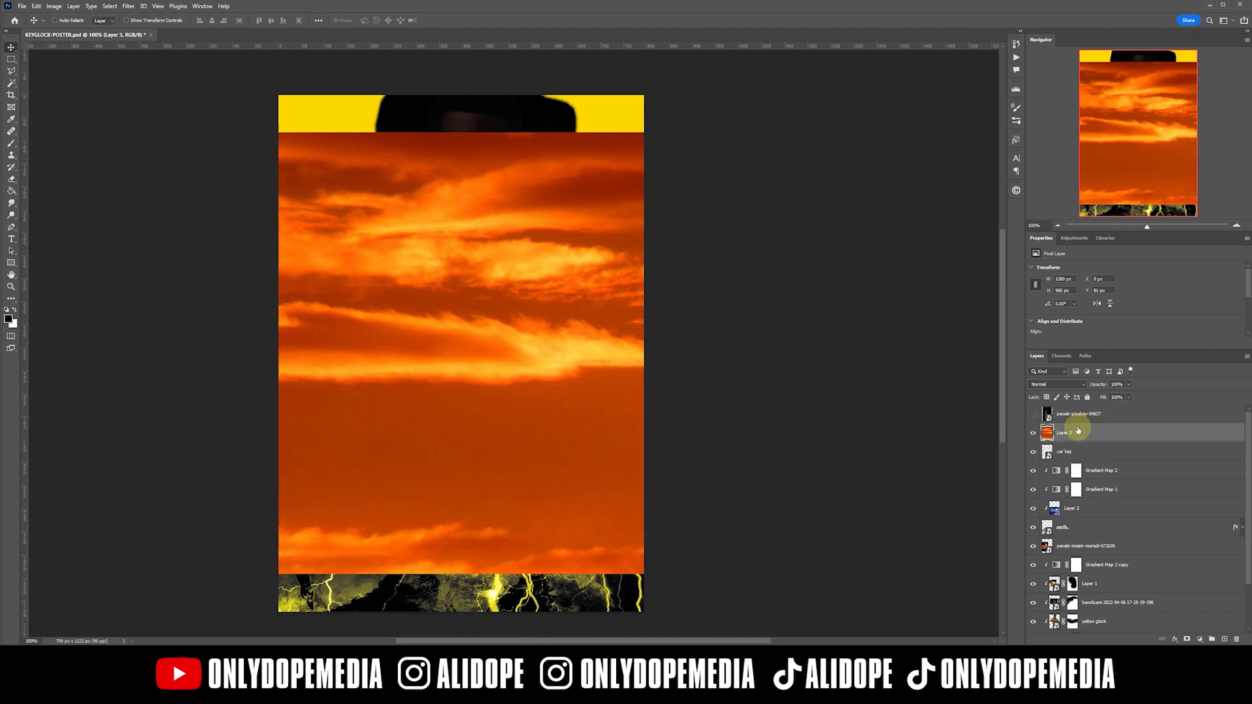
key("ctrl+t")
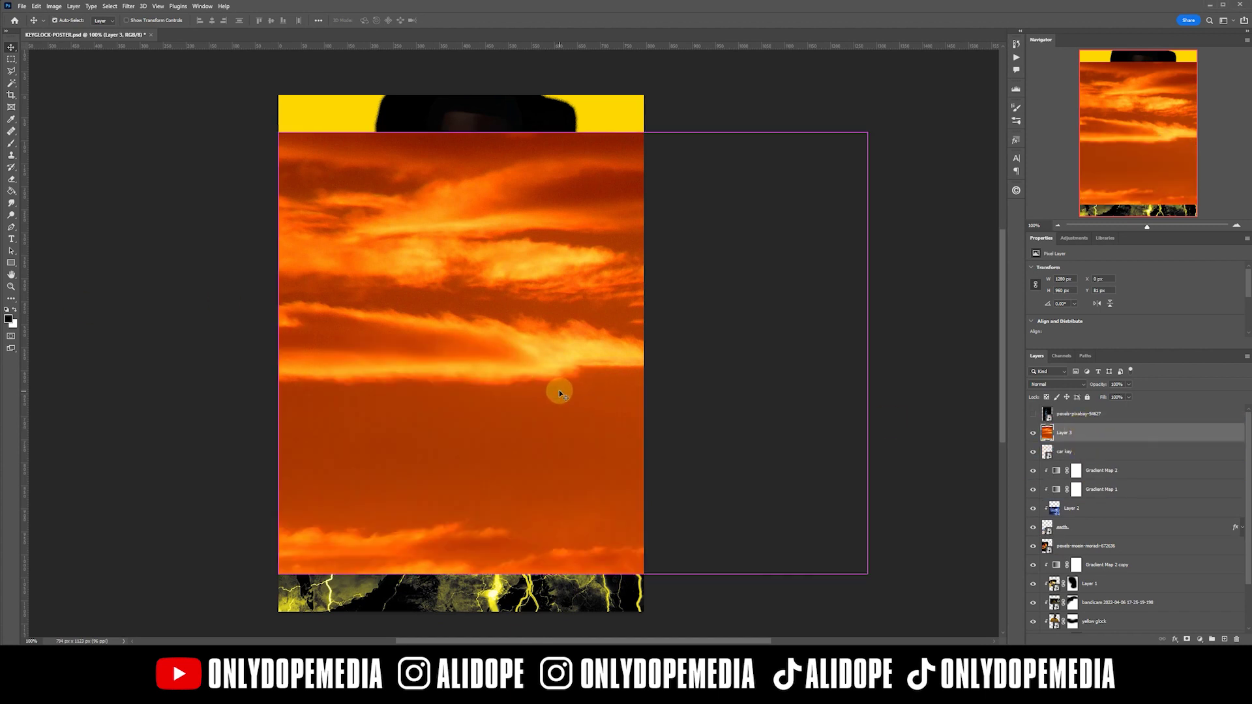
left_click_drag(573, 132, 573, 96)
left_click_drag(569, 574, 567, 609)
key("Return")
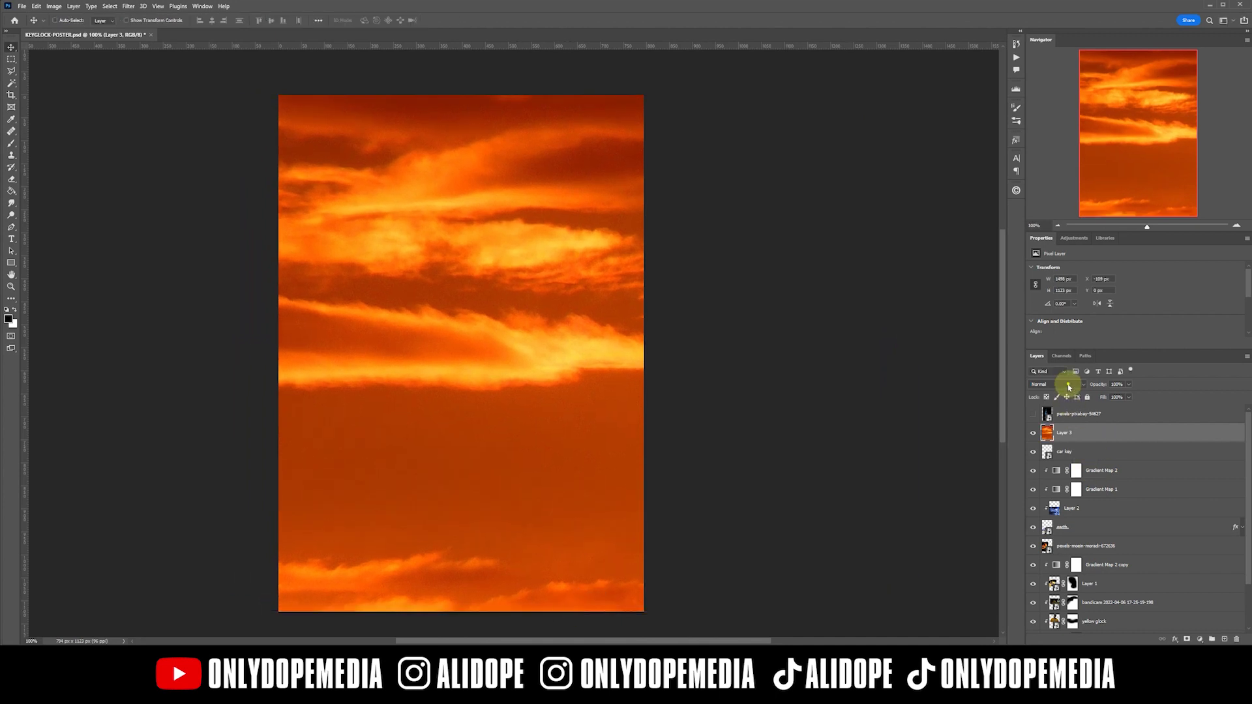
Set the orange sky layer to Color Burn and convert it to a smart object
left_click(1068, 385)
left_click(1053, 425)
right_click(1104, 434)
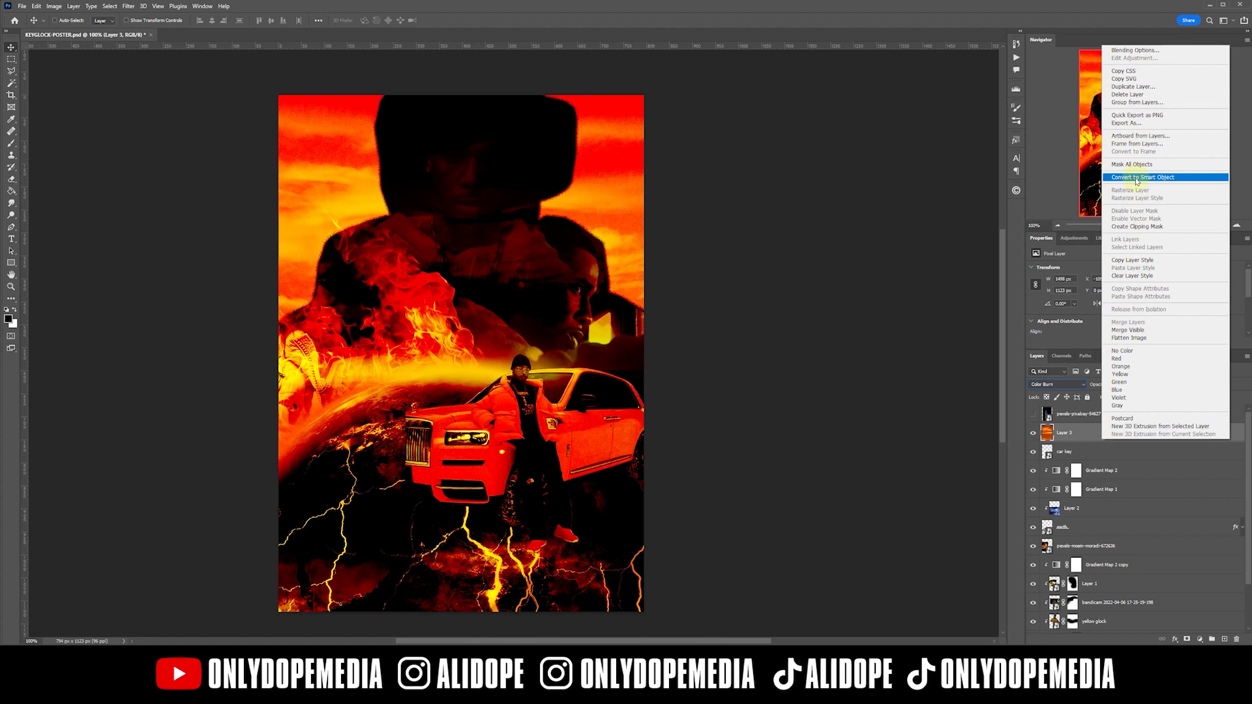
left_click(1136, 178)
Mask the orange sky layer and paint out the portraits, car and globe using a soft round brush at 100% opacity
left_click(1186, 639)
key("b")
left_click(57, 21)
double_click(67, 156)
left_click_drag(181, 20, 316, 35)
key("bracketleft")
key("bracketleft")
mouse_move(459, 545)
left_mouse_down()
mouse_move(261, 600)
mouse_move(619, 522)
mouse_move(587, 424)
mouse_move(512, 352)
mouse_move(531, 280)
mouse_move(452, 139)
mouse_move(517, 134)
mouse_move(437, 133)
mouse_move(365, 293)
mouse_move(435, 398)
left_mouse_up()
mouse_move(554, 402)
left_mouse_down()
mouse_move(587, 360)
mouse_move(627, 379)
mouse_move(544, 292)
mouse_move(548, 278)
mouse_move(493, 276)
mouse_move(346, 332)
left_mouse_up()
key("bracketright")
key("bracketright")
mouse_move(369, 450)
left_mouse_down()
mouse_move(322, 445)
mouse_move(469, 532)
left_mouse_up()
key("x")
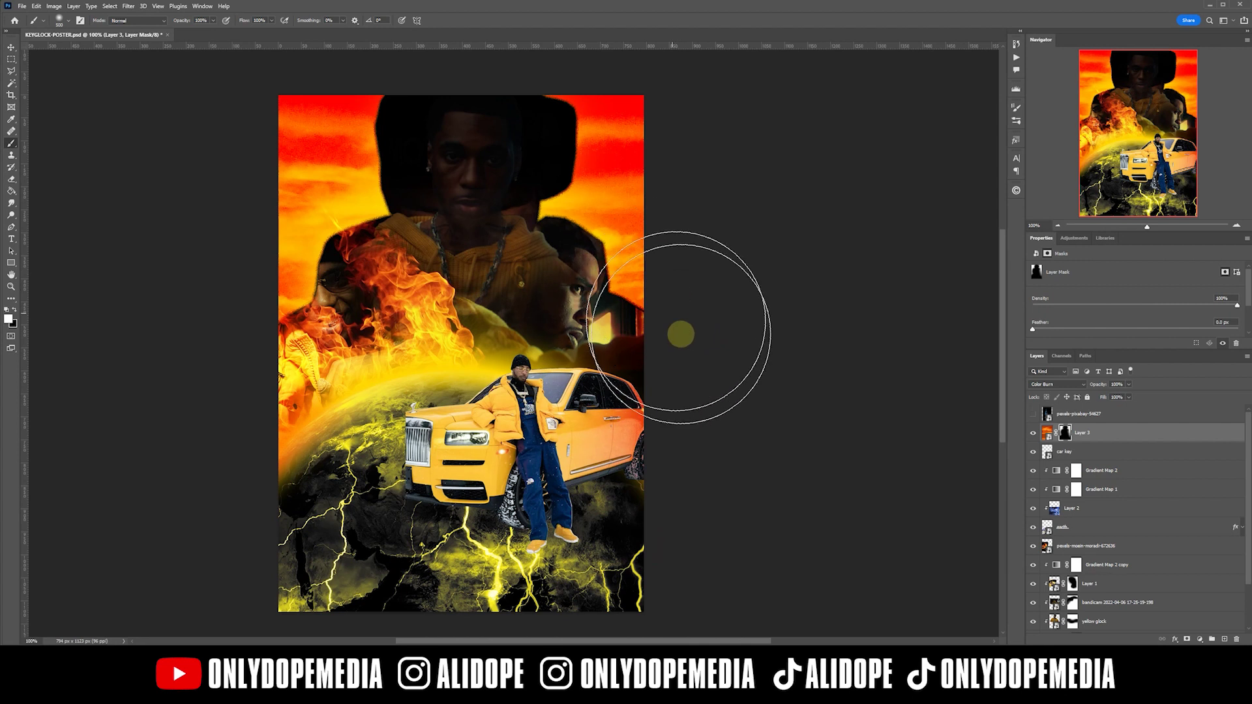
Save the poster and set the orange sky layer's opacity to 72%
key("v")
key("ctrl+s")
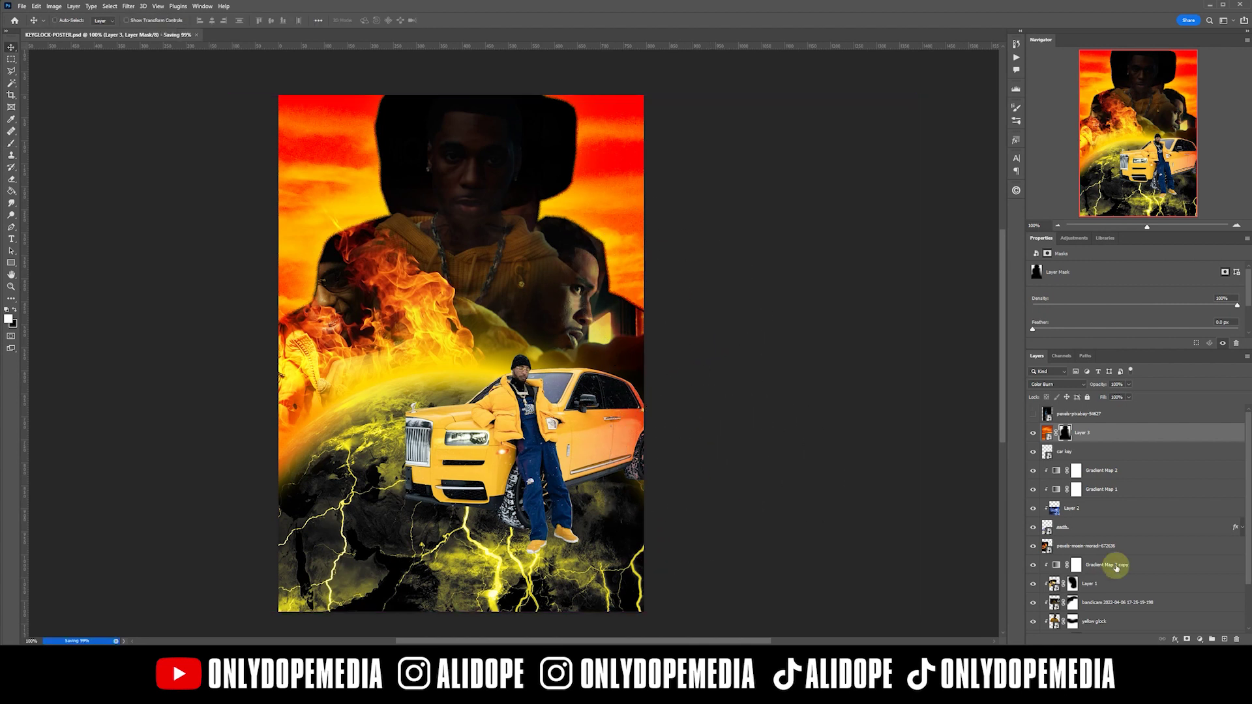
mouse_move(1097, 389)
left_mouse_down()
mouse_move(1070, 388)
mouse_move(1087, 388)
left_mouse_up()
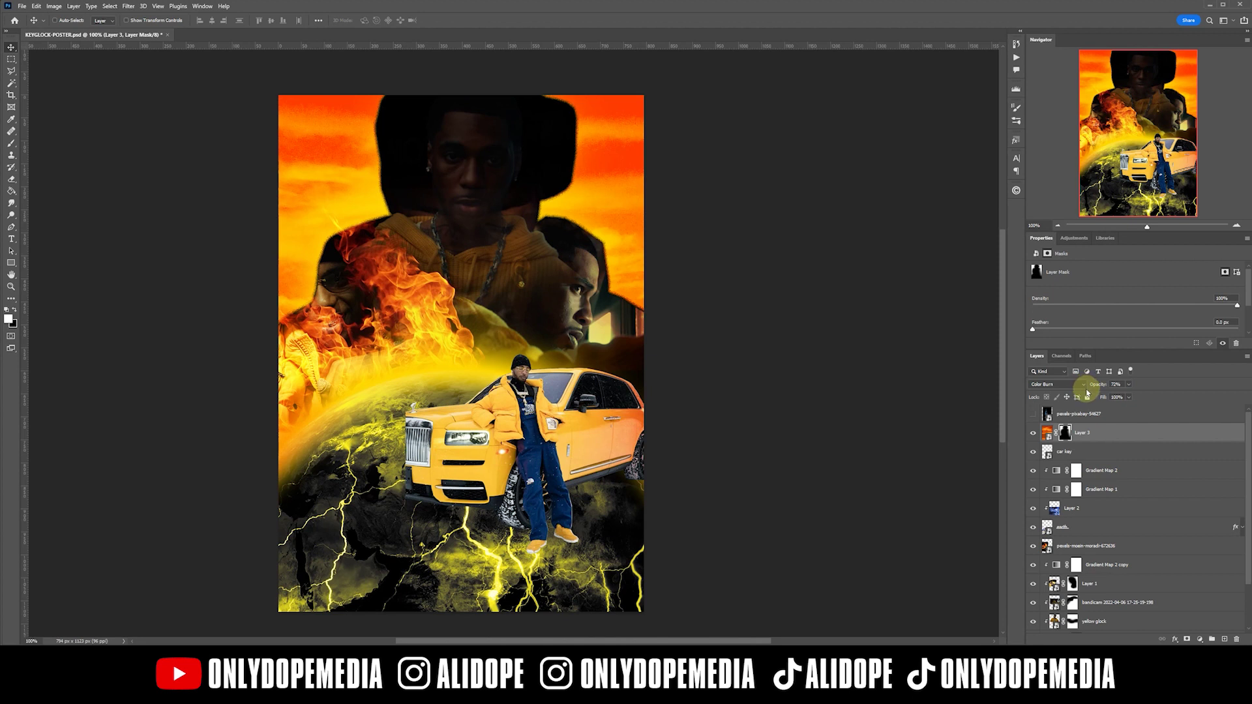
Increase the car key layer's texture to +42 and raise its clarity in the Camera Raw Filter
left_click(1115, 459)
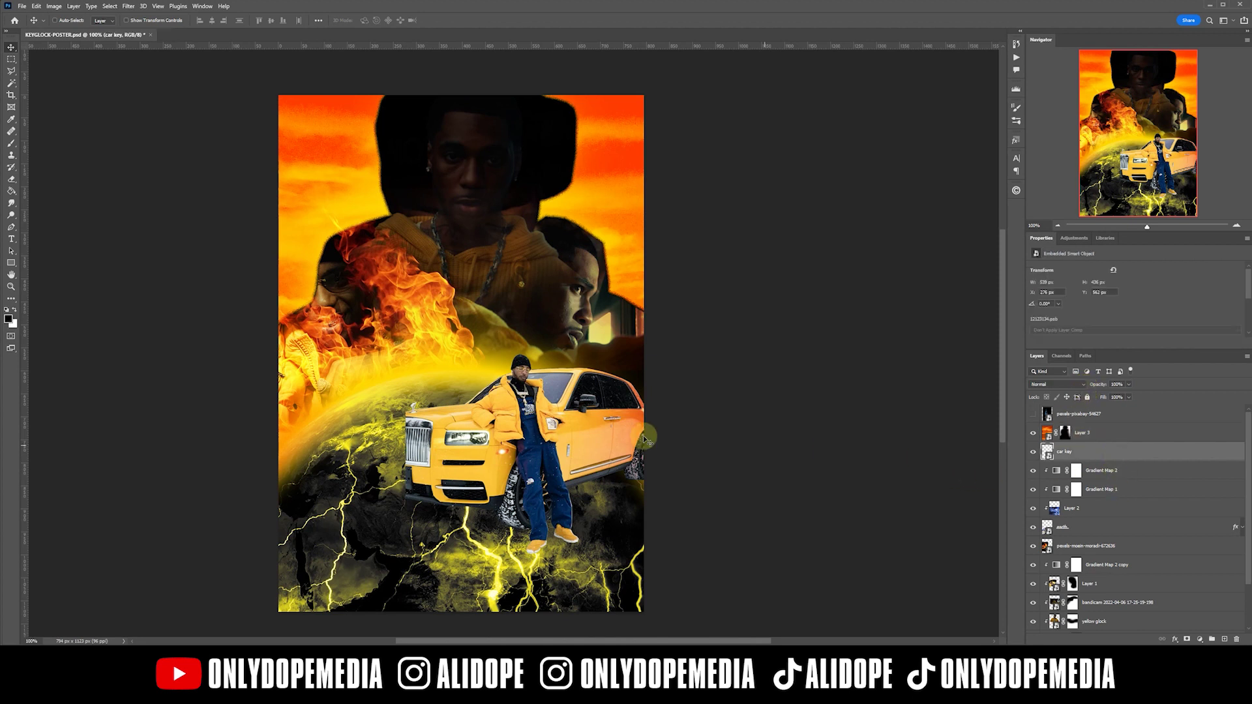
key("ctrl+shift+a")
left_click(913, 141)
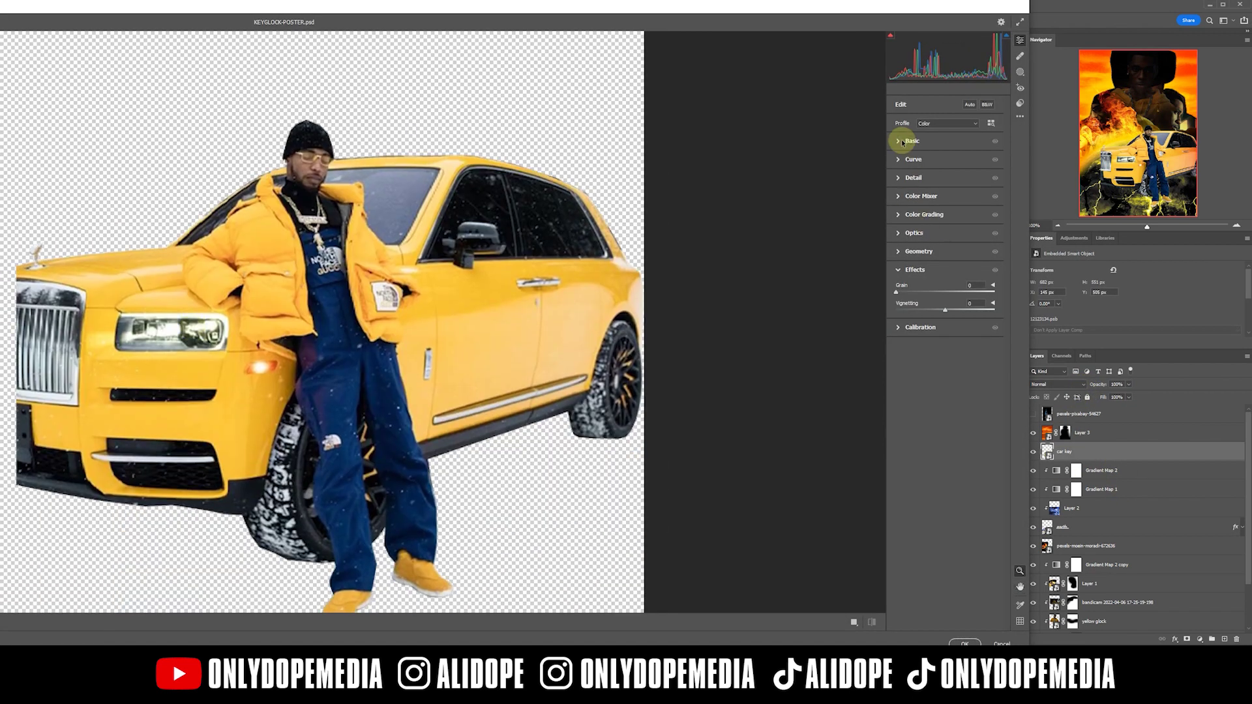
left_click_drag(945, 319, 985, 324)
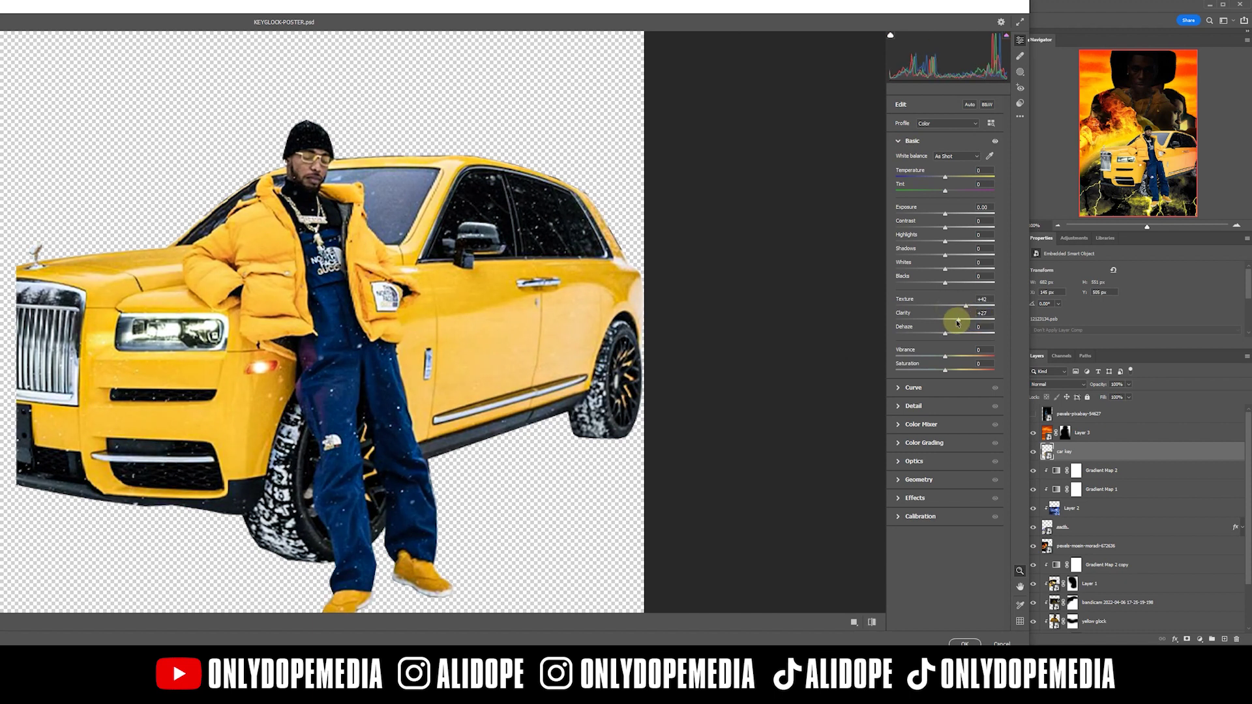
Set the car key layer's noise reduction to 59 and color noise reduction to 60, and apply the filter
left_click(913, 405)
left_click_drag(898, 218, 966, 225)
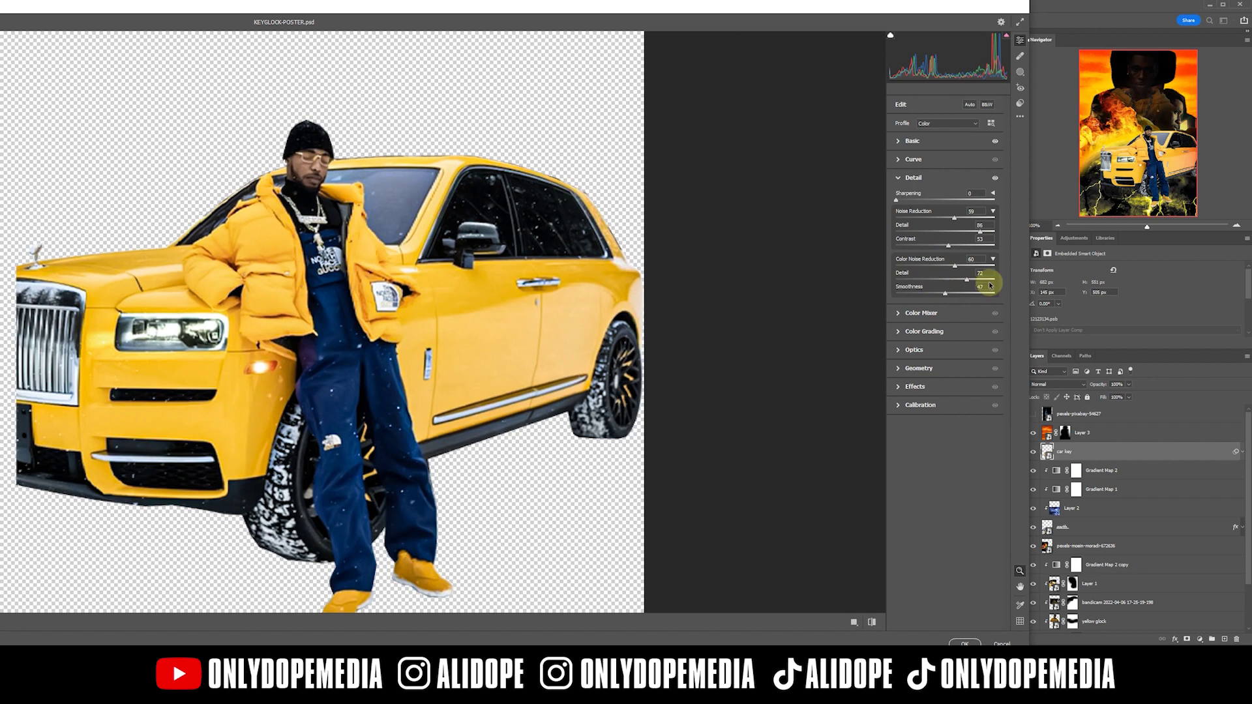
key("Return")
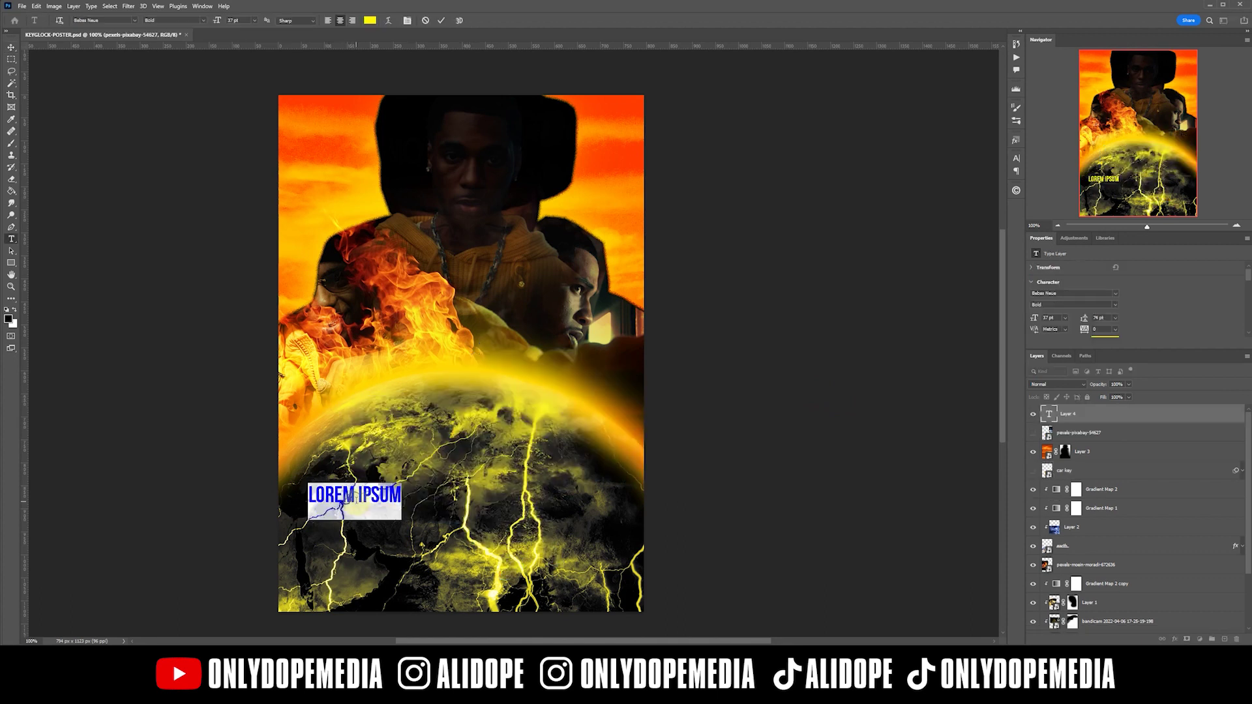
Write "PAPER ROUTE EMPIRE PRESENTS IN ASSOCIATION WITH" on the globe, with "PRESENTS IN ASSOCIATION WITH" in Book weight
type("PAPER ROUTE E")
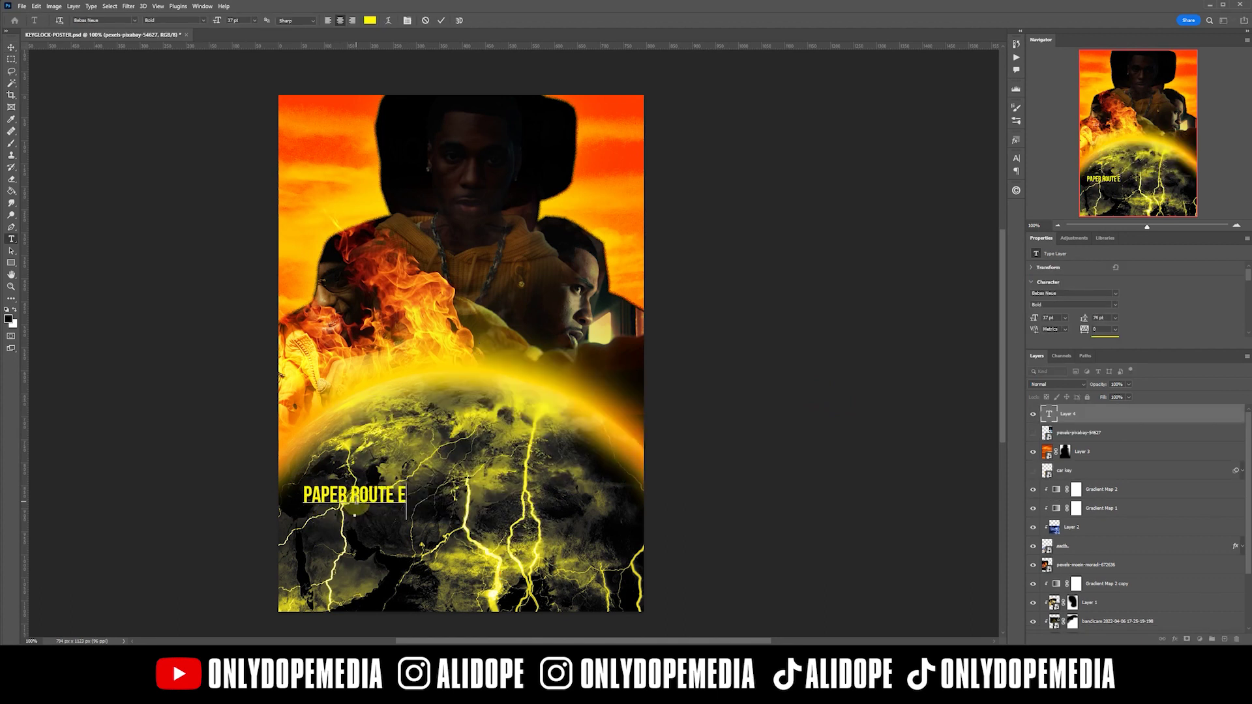
type("MPIRE PRESENTS IN ASSOCIATION WITH")
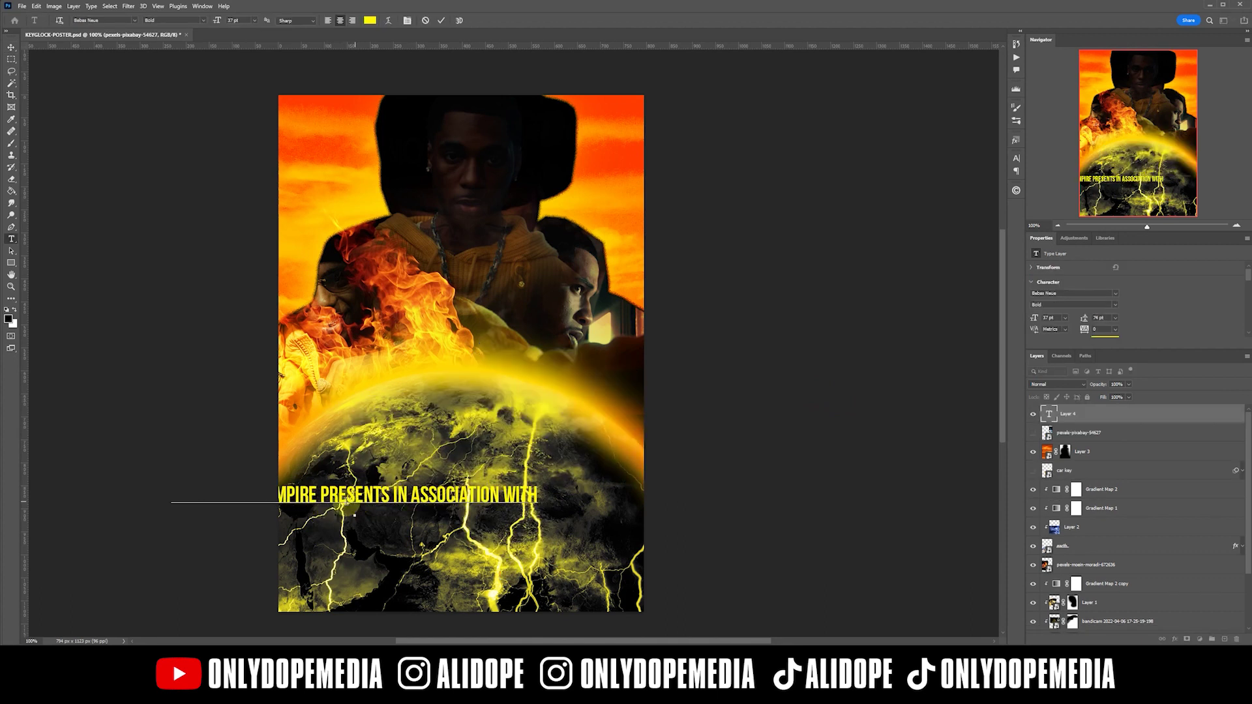
key("ctrl+shift+Left")
key("ctrl+shift+Left")
key("ctrl+shift+Left")
key("ctrl+shift+Left")
left_click(202, 20)
left_click(177, 36)
Append "CUTTHROAT" in bold to the credit line and reposition the line on the globe
key("End")
type("CUTTHROA")
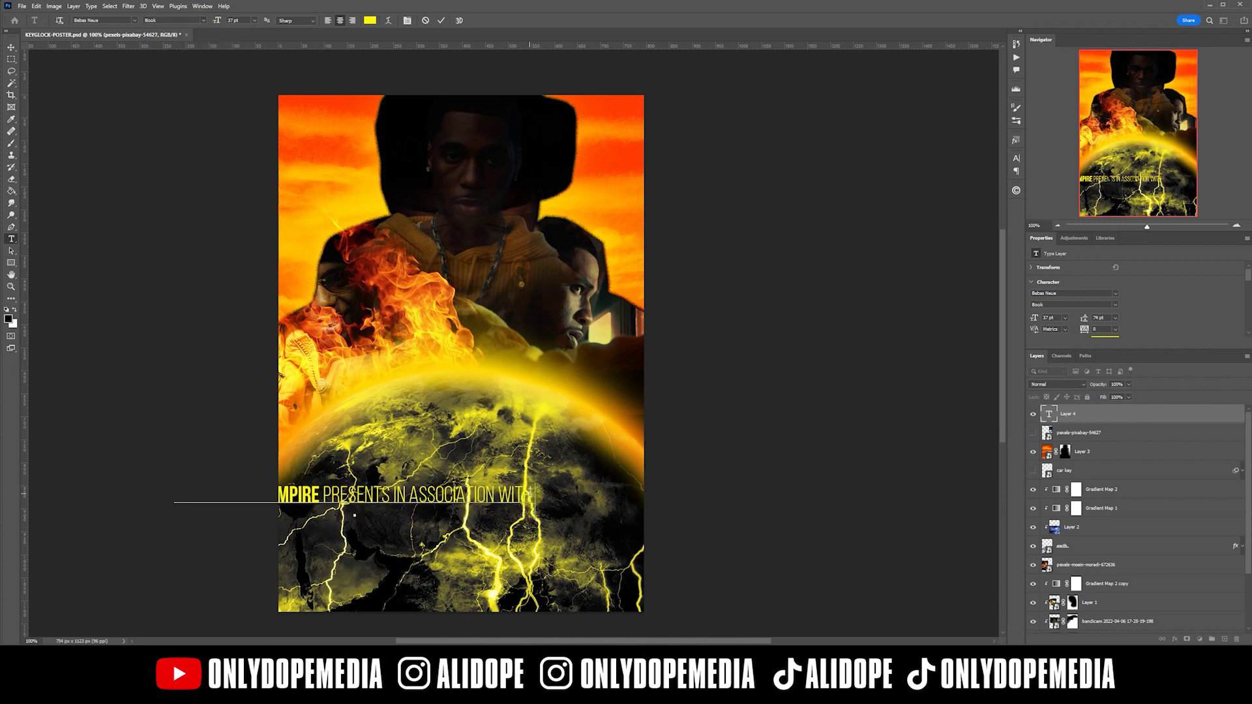
type("T")
key("ctrl+shift+Left")
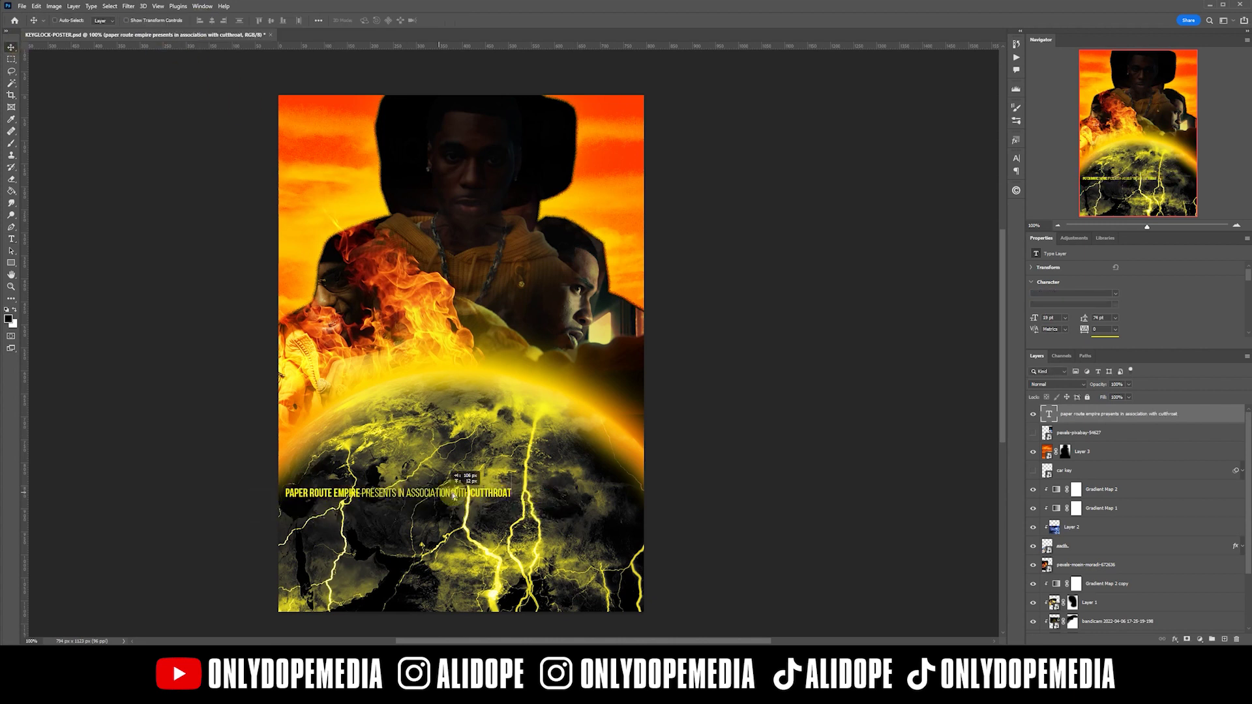
left_click_drag(418, 513, 496, 509)
Add a "YELLOW" title below the credit line in the MVSans font and enlarge it
key("t")
left_click(385, 523)
type("YELL")
double_click(398, 519)
left_click(100, 20)
type("mv")
left_click_drag(217, 20, 233, 21)
Copy the YELLOW title below itself, change the copy to "TAPE", and scale and align it under YELLOW
left_click_drag(391, 515, 387, 563)
double_click(413, 574)
type("TAPE")
left_click(12, 48)
key("ctrl+t")
left_click_drag(419, 572, 579, 547)
key("Return")
key("Up")
key("Up")
Change a title copy to "2" and scale it up beside YELLOW and TAPE
double_click(535, 569)
type("2")
left_click(11, 48)
key("ctrl+t")
key("Return")
Scale the YELLOW, TAPE and 2 layers together and move the credit line higher above them
left_click(1068, 455, "shift")
key("ctrl+t")
key("Return")
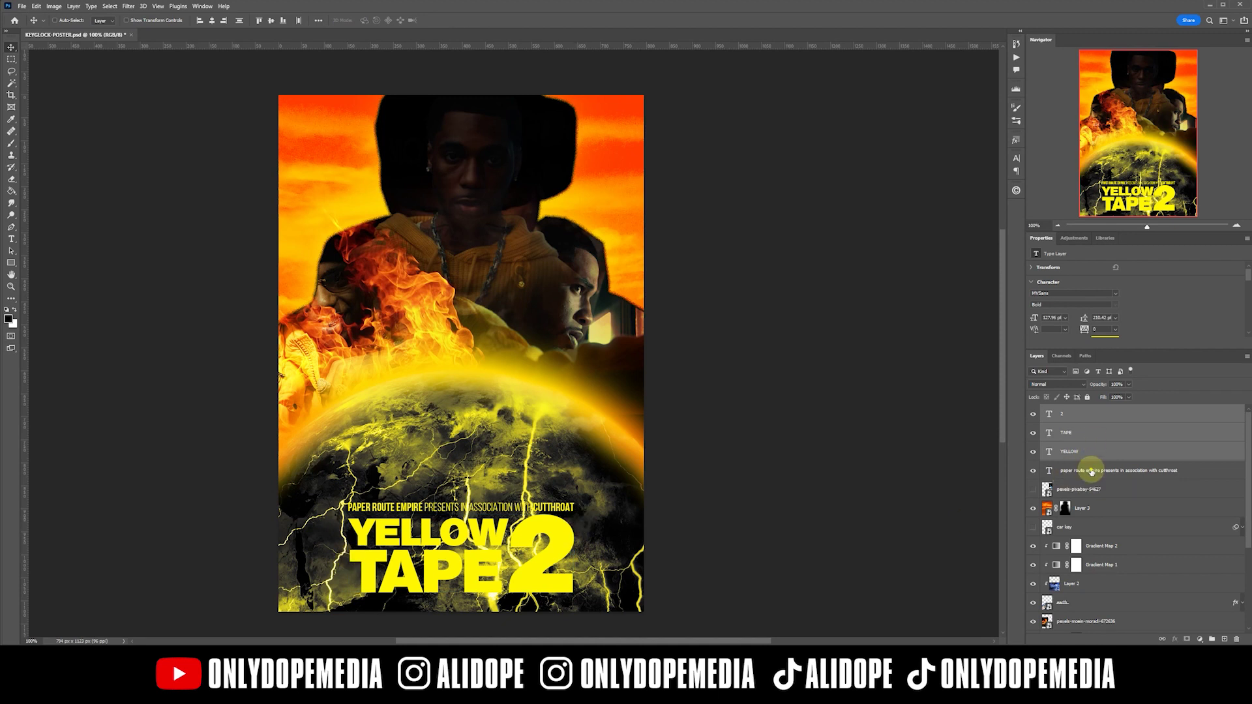
left_click(1093, 470)
left_click_drag(515, 521, 515, 497)
Add the text "KEY GLOCK" above the credit line in the MVSans font
key("t")
left_click(451, 444)
type("KEY GLOCK")
key("ctrl+a")
left_click(111, 20)
type("MV")
left_click(112, 57)
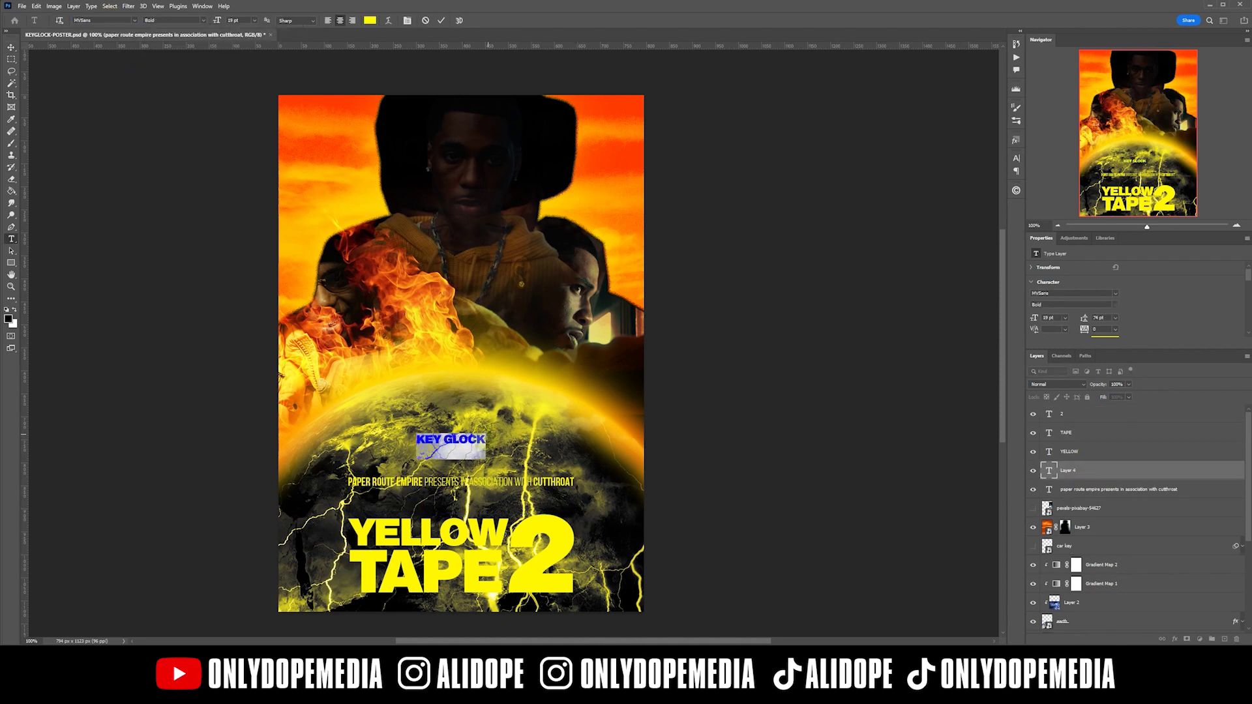
Try a different font, weight and character settings on the KEY GLOCK text
left_click(134, 20)
left_click(137, 59)
left_click(204, 20)
left_click(170, 51)
left_click(407, 20)
left_click_drag(913, 183, 953, 183)
left_click(919, 223)
left_click(558, 153)
Scale the KEY GLOCK text and reposition it over the globe
key("v")
left_click_drag(502, 442, 573, 521)
key("ctrl+t")
key("Return")
left_click_drag(551, 512, 551, 458)
Set the KEY GLOCK text back to MVSans and reduce its font size
key("t")
triple_click(495, 443)
left_click(135, 20)
left_click(112, 56)
left_click_drag(214, 21, 183, 23)
key("ctrl+Return")
Place KEY GLOCK directly above YELLOW and scale it to the width of the title block
key("v")
left_click_drag(506, 448, 513, 497)
key("ctrl+t")
left_click_drag(588, 479, 575, 483)
key("Return")
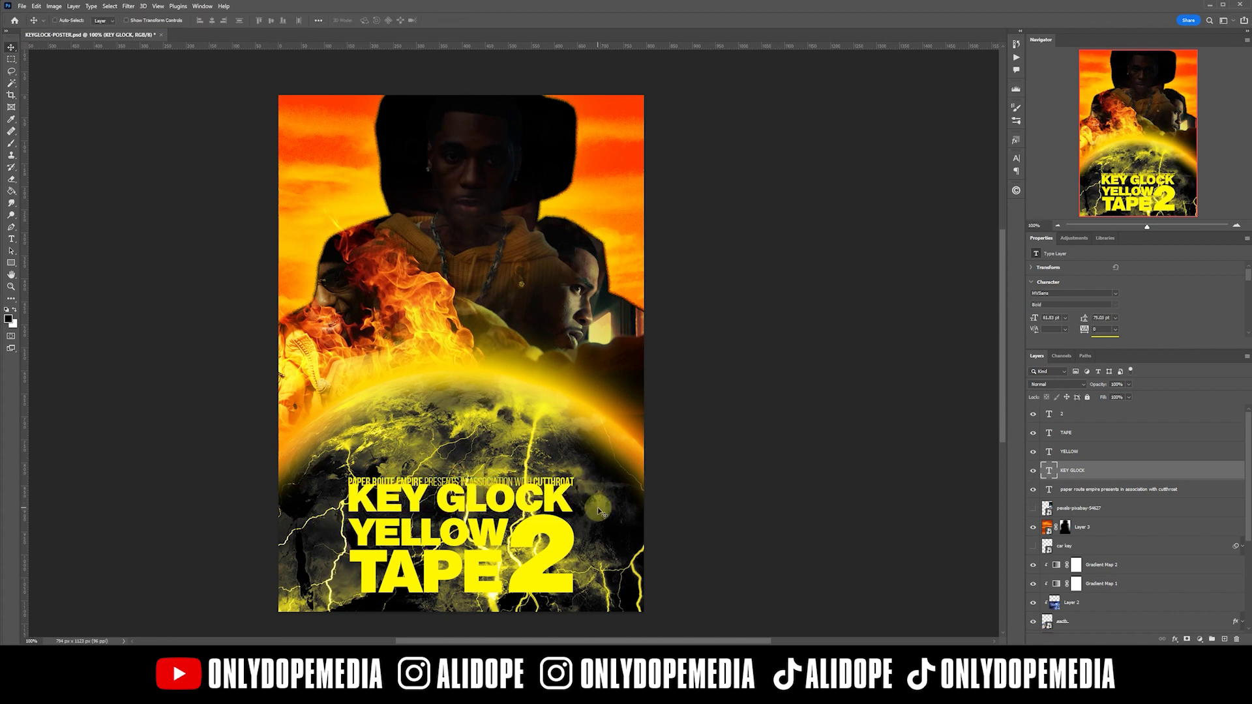
Move the credit line just above KEY GLOCK, and enlarge and raise all the title text layers together
left_click(1146, 491)
left_click_drag(579, 485, 577, 478)
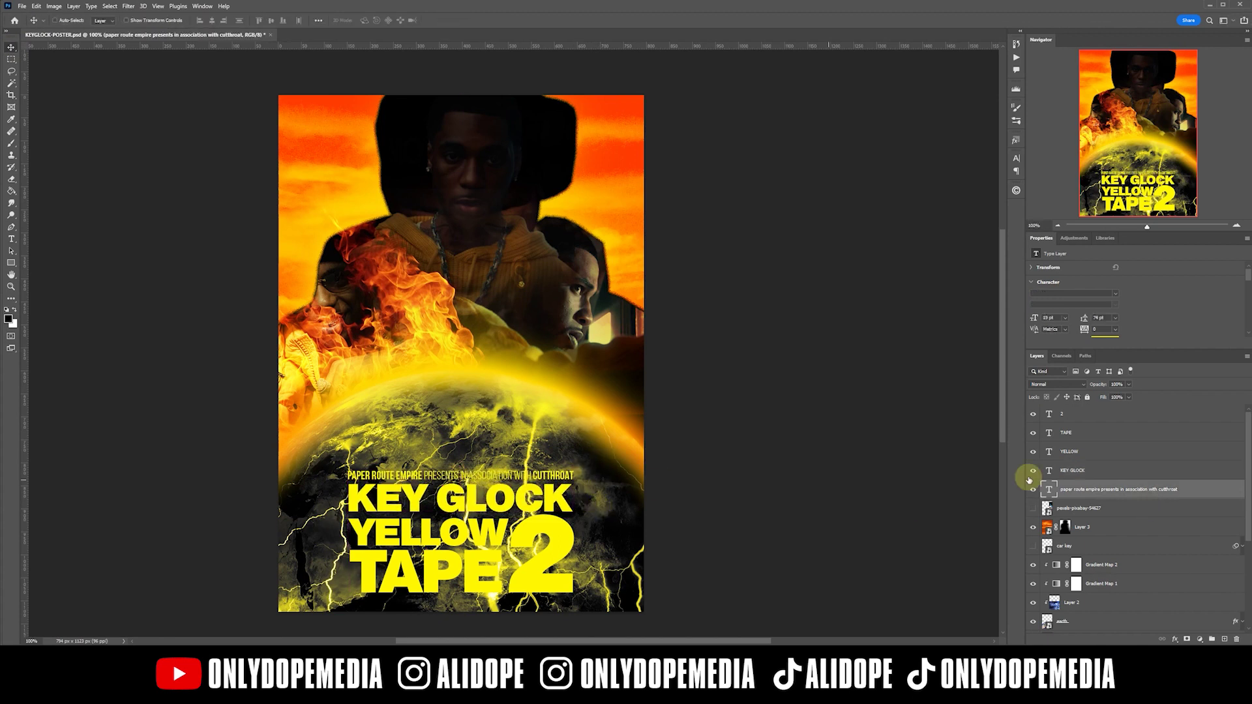
left_click(1069, 415, "shift")
left_click_drag(548, 542, 548, 534)
key("ctrl+t")
left_click_drag(460, 461, 463, 446)
key("Return")
left_click_drag(475, 503, 479, 498)
Move the lightning layer (Layer 2) above Gradient Map 2, set its opacity to 100% and its blend mode to Screen
left_click_drag(1082, 603, 1085, 556)
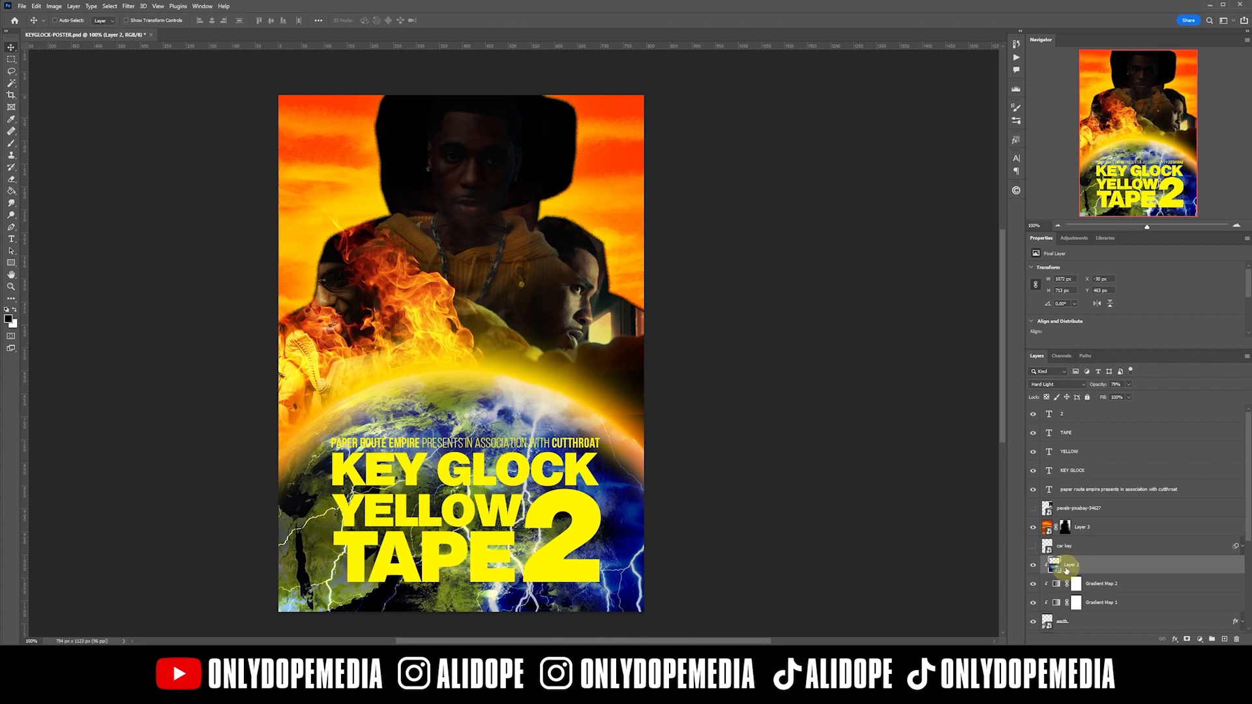
left_click_drag(1098, 385, 1213, 388)
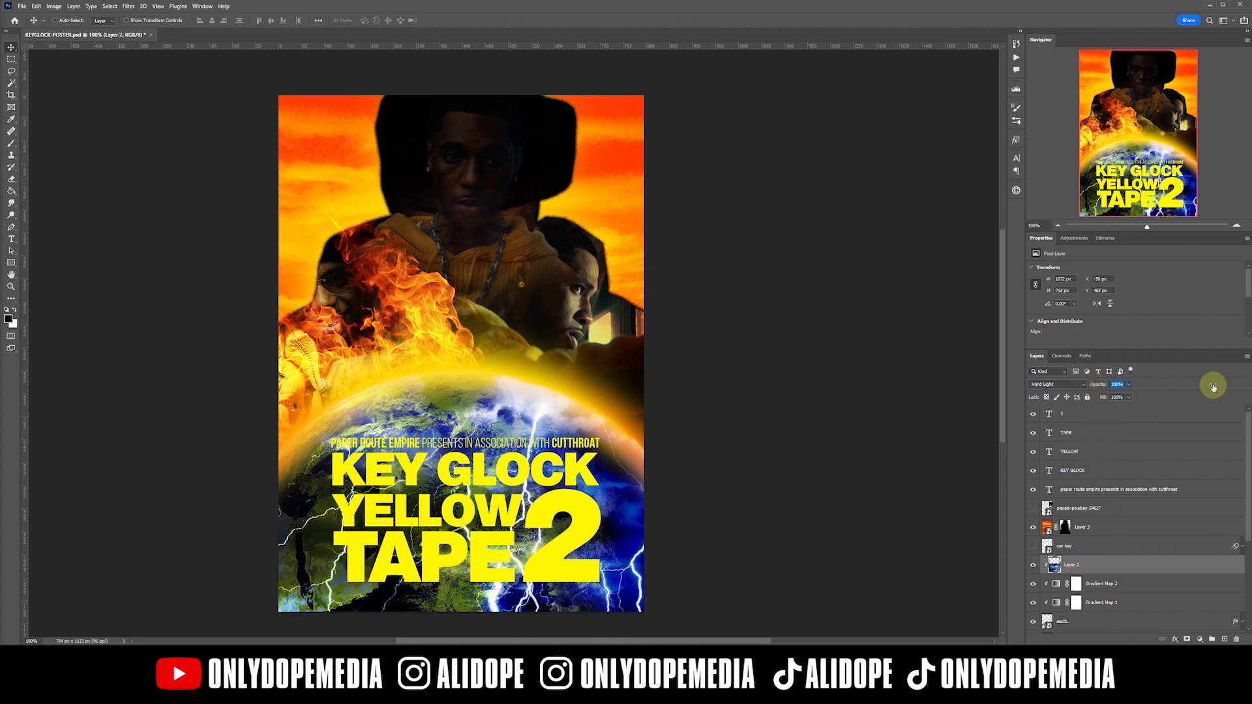
left_click(1062, 385)
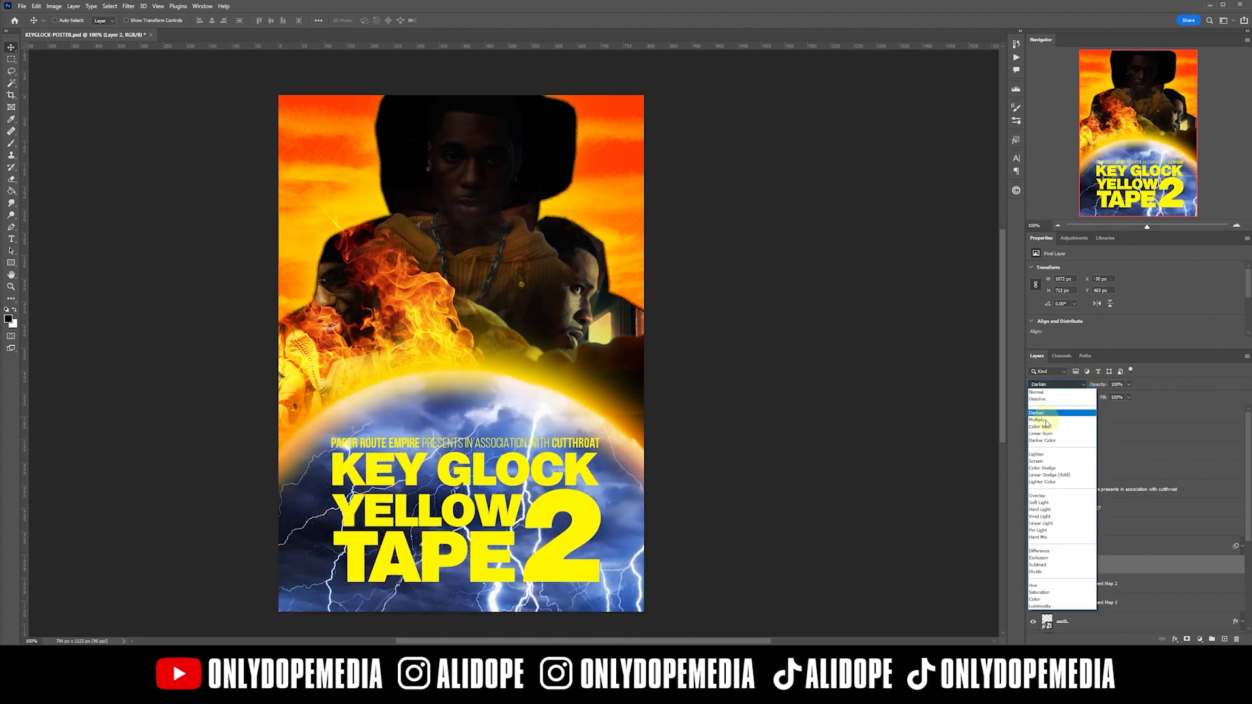
left_click(1036, 461)
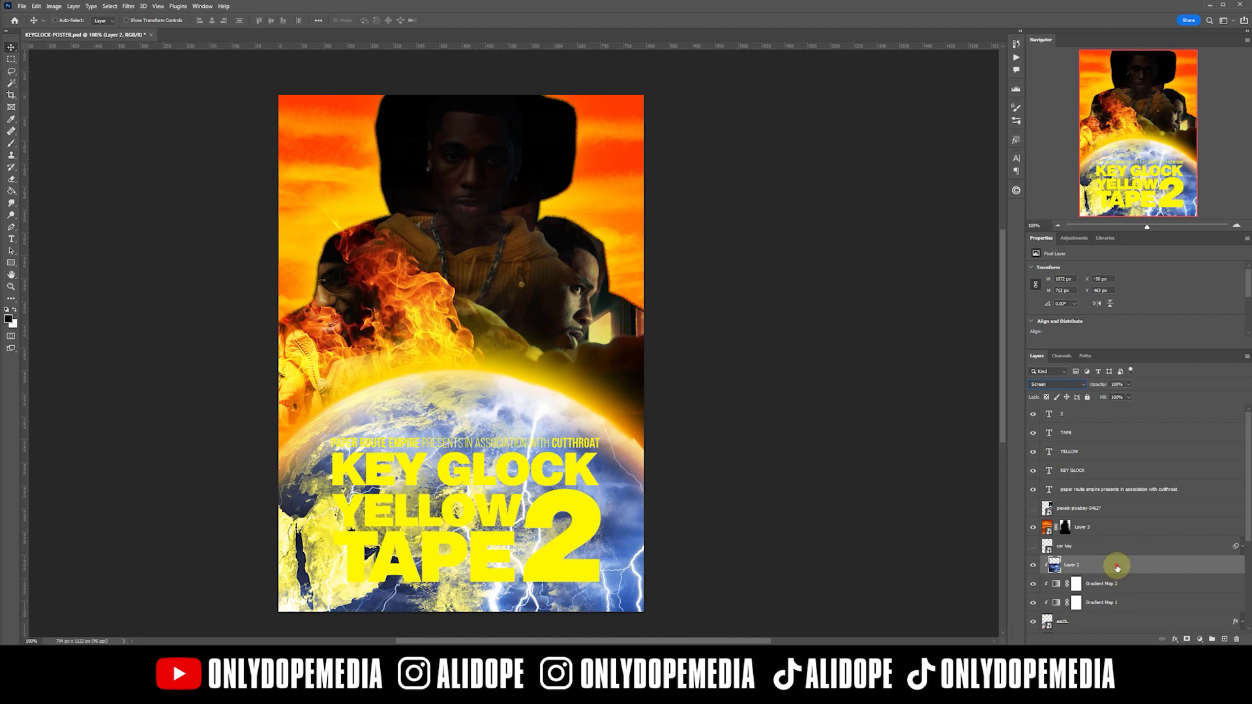
Convert the lightning layer to a smart object and colorize it with Hue/Saturation at hue 48, saturation 80 and lightness -14
right_click(1117, 568)
left_click(1148, 302)
left_click(60, 8)
mouse_move(85, 30)
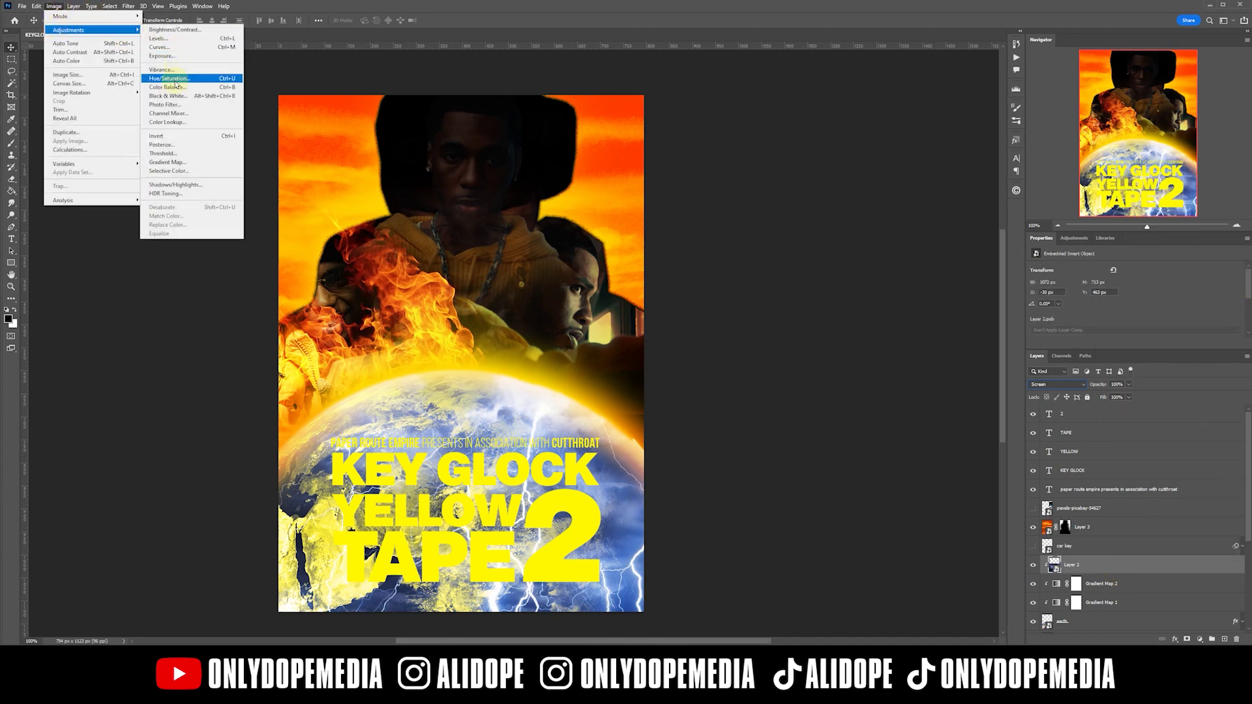
left_click(176, 84)
left_click_drag(445, 218, 399, 221)
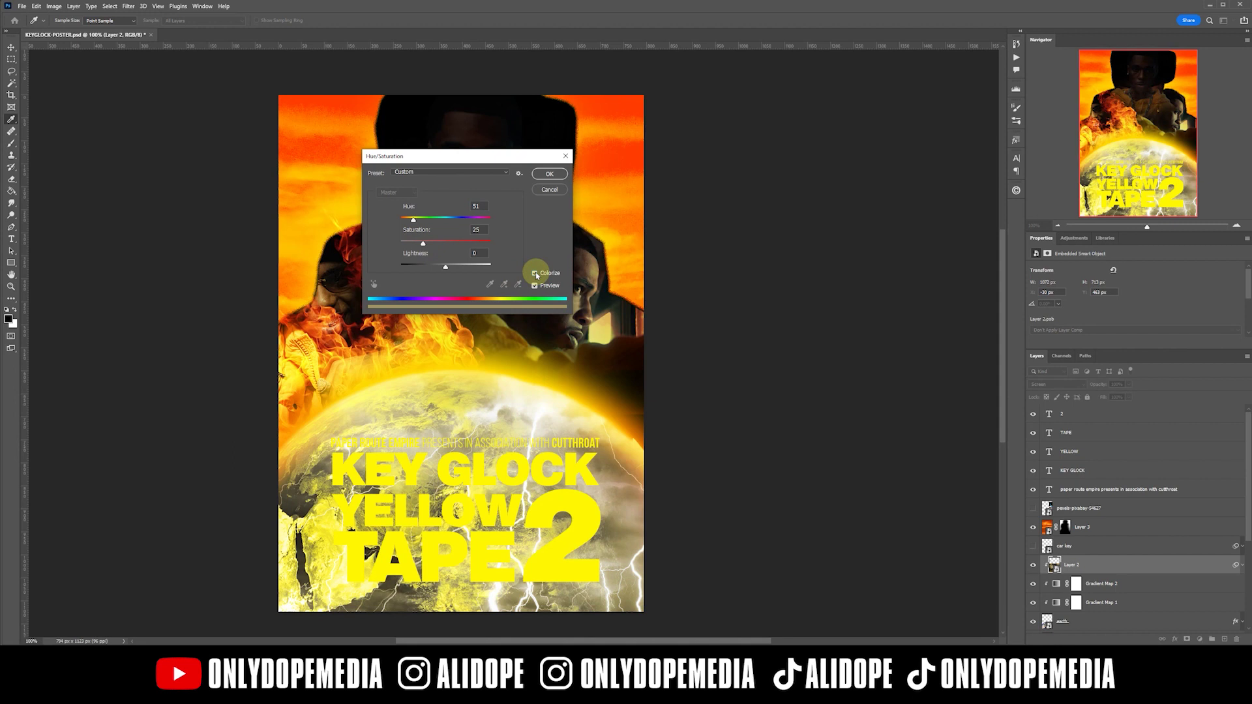
left_click_drag(431, 246, 474, 249)
left_click_drag(412, 224, 413, 223)
left_click_drag(437, 268, 438, 270)
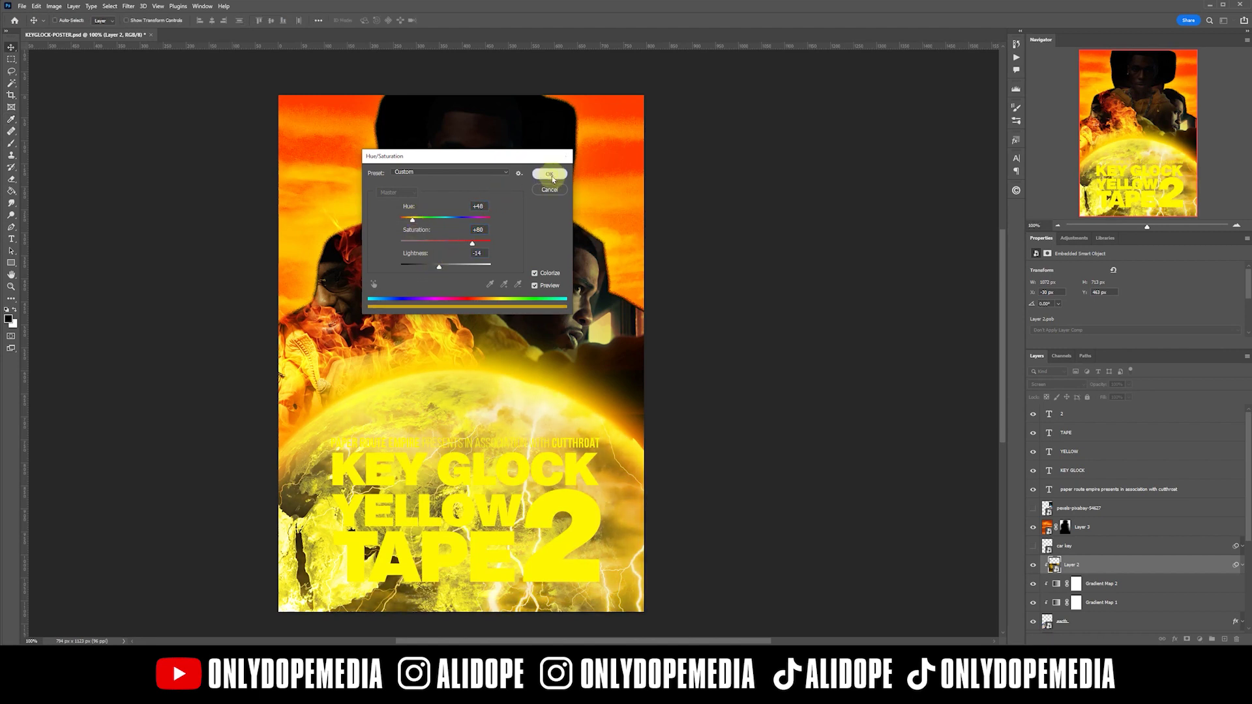
left_click(549, 175)
Apply Levels to the lightning layer with input levels 63, 0.93 and 225 and the output white at 230
left_click(54, 6)
mouse_move(62, 32)
left_click(157, 43)
left_click_drag(388, 259, 442, 259)
left_click_drag(449, 258, 409, 264)
mouse_move(498, 295)
left_mouse_down()
mouse_move(456, 293)
mouse_move(500, 295)
left_mouse_up()
mouse_move(386, 299)
left_mouse_down()
mouse_move(411, 297)
mouse_move(385, 298)
left_mouse_up()
mouse_move(500, 295)
left_mouse_down()
mouse_move(470, 299)
mouse_move(489, 299)
left_mouse_up()
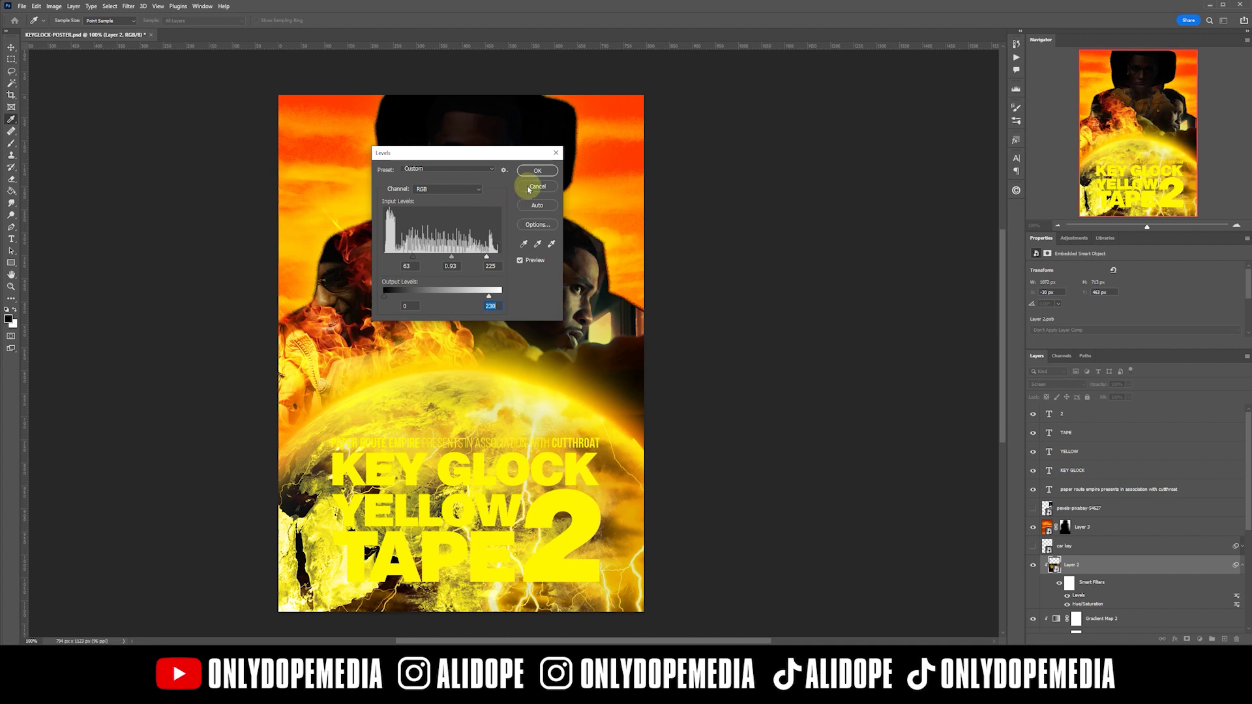
left_click(537, 171)
left_click(1242, 566)
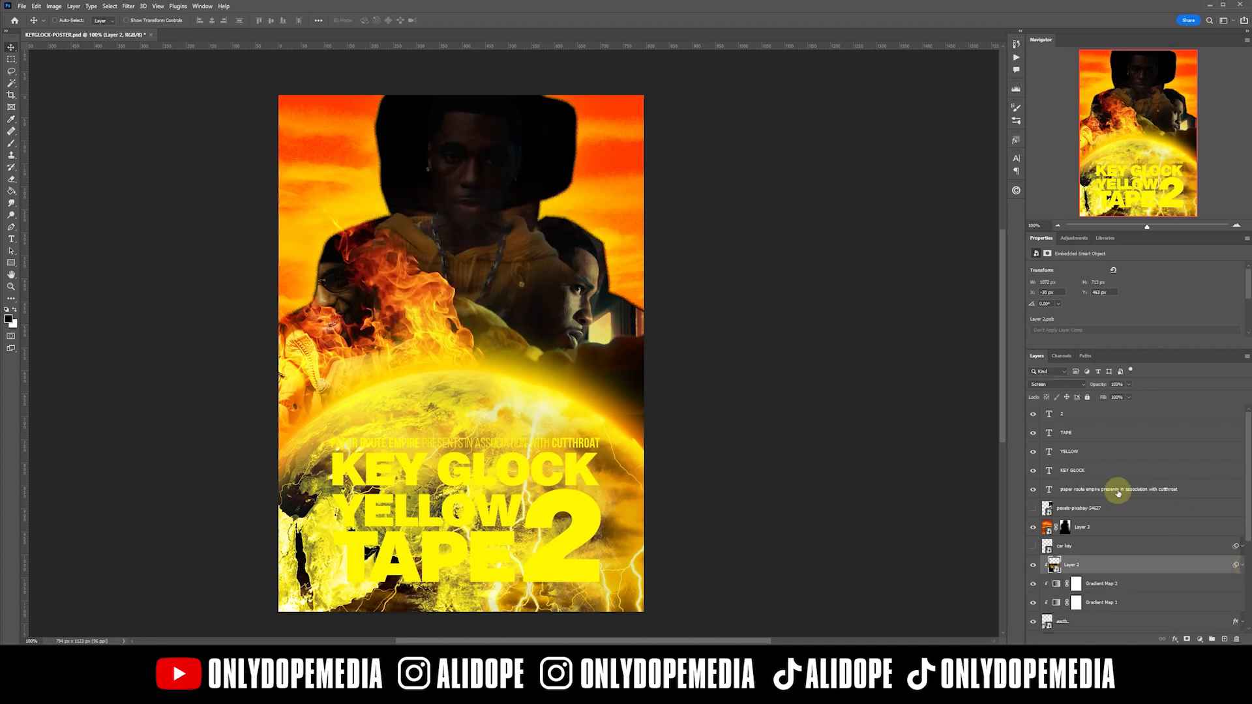
Recolor all the title and credit text layers to black (000000)
left_click(1115, 490)
left_click(1099, 422, "shift")
key("t")
left_click(366, 19)
left_click_drag(136, 315, 189, 410)
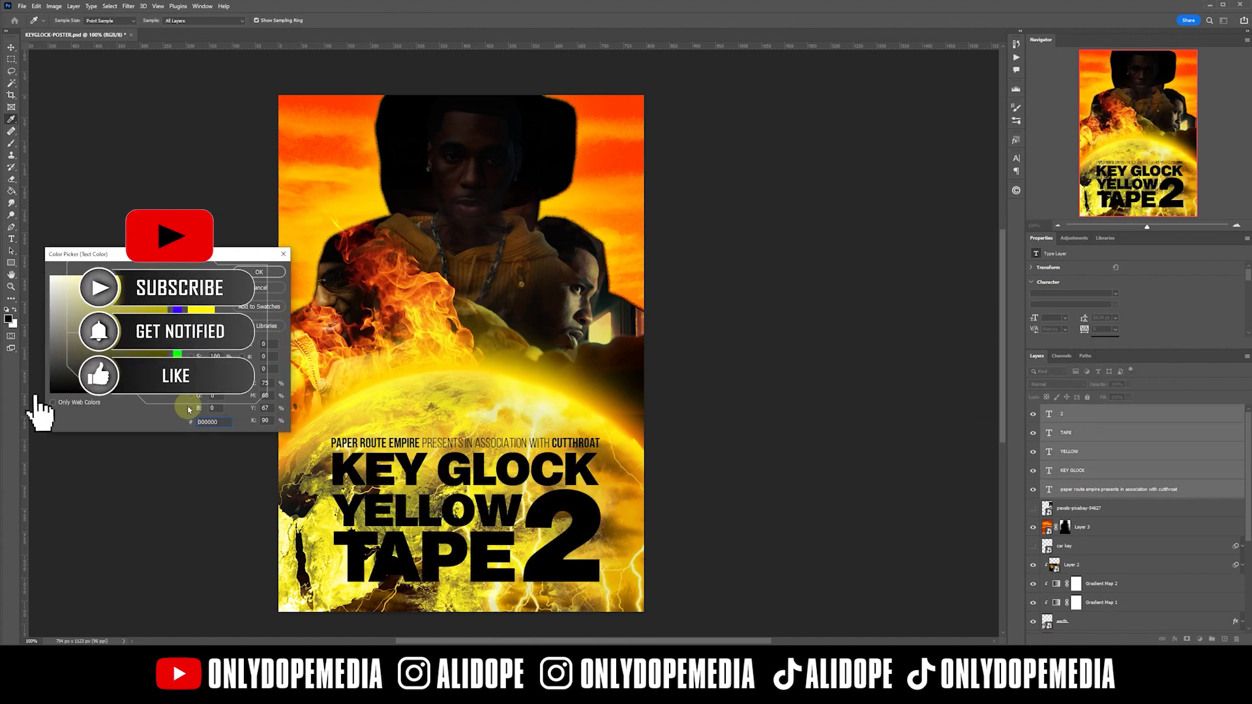
left_click(266, 273)
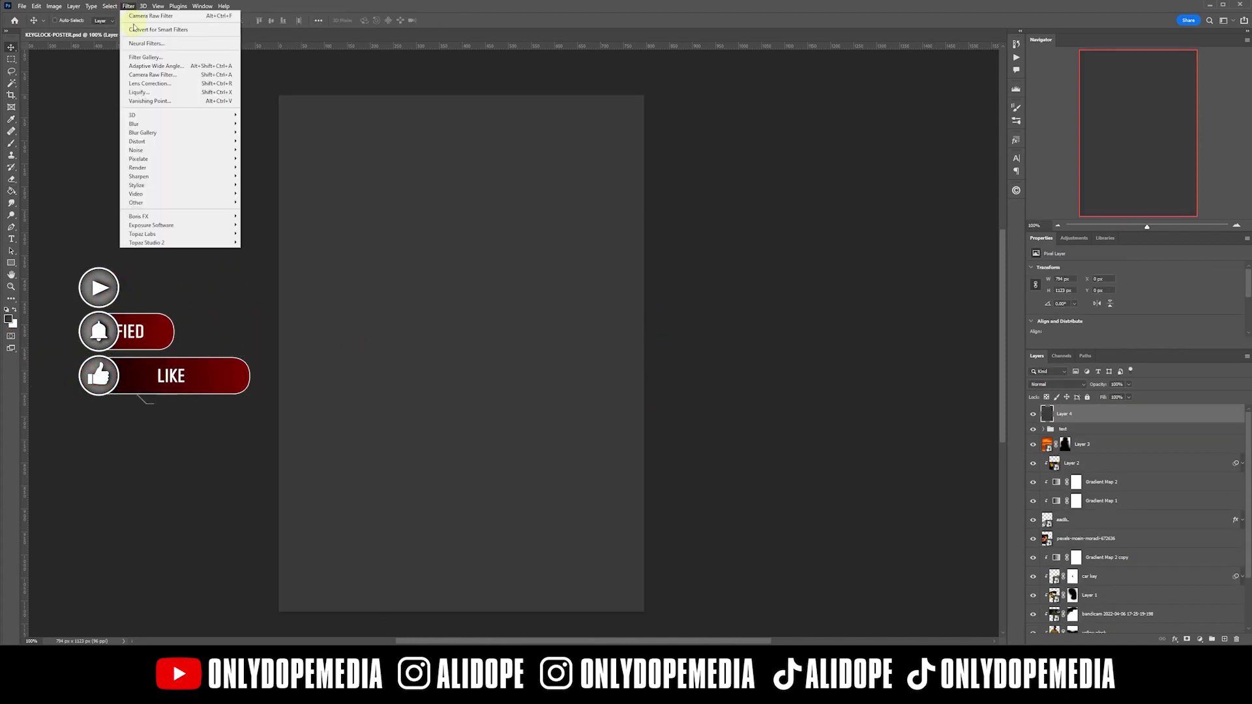
Add noise to the grey Layer 4 and blend it over the poster with Linear Dodge (Add) at reduced opacity
left_click(401, 334)
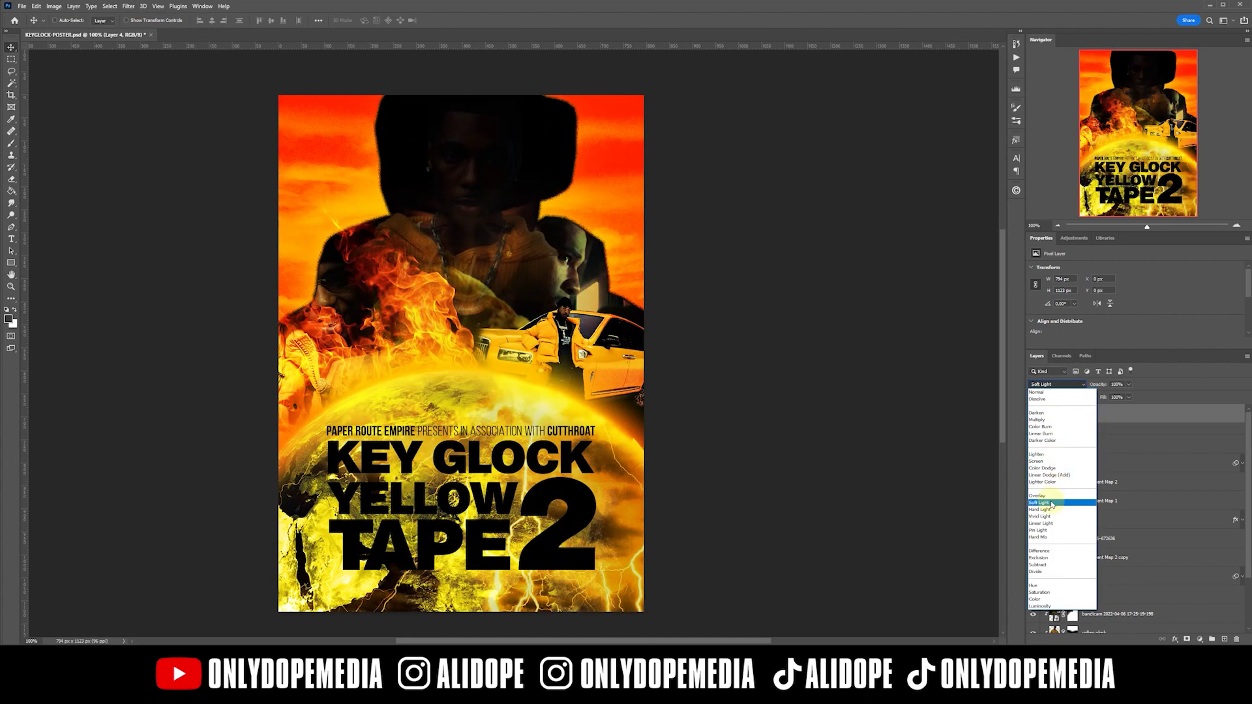
left_click(1055, 517)
mouse_move(1098, 385)
left_mouse_down()
mouse_move(1060, 385)
mouse_move(1075, 386)
left_mouse_up()
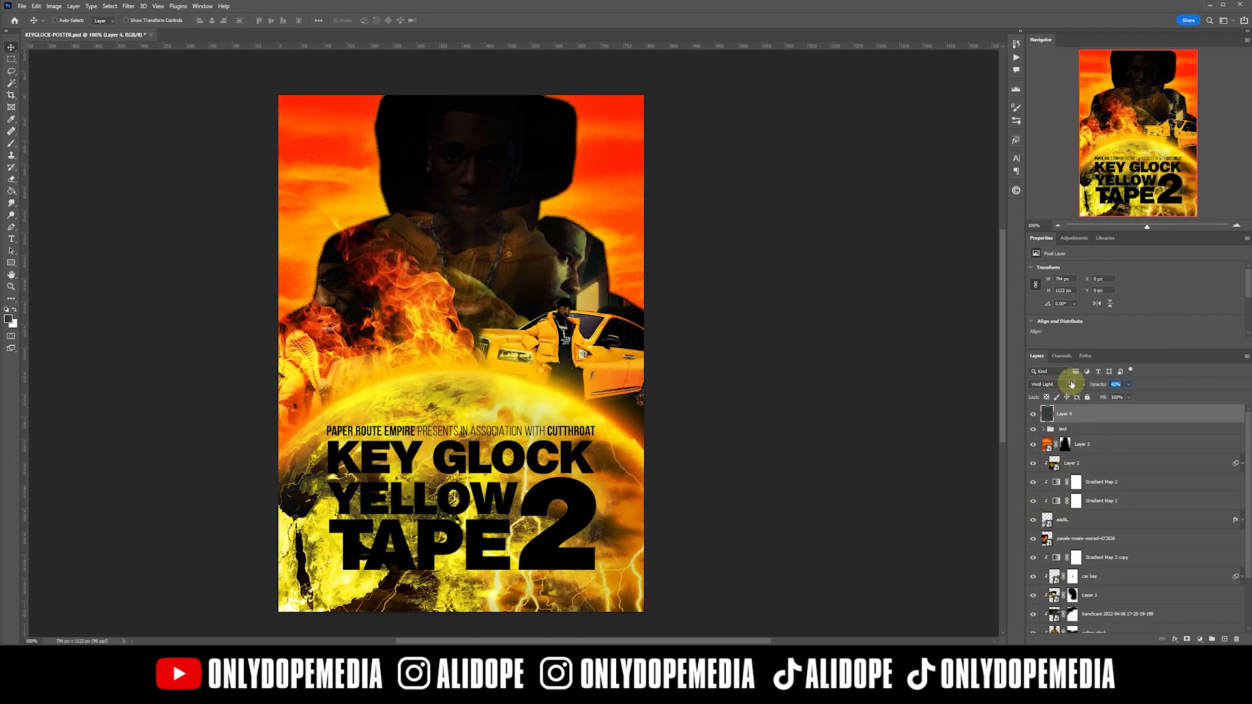
left_click(1071, 384)
left_click(1048, 476)
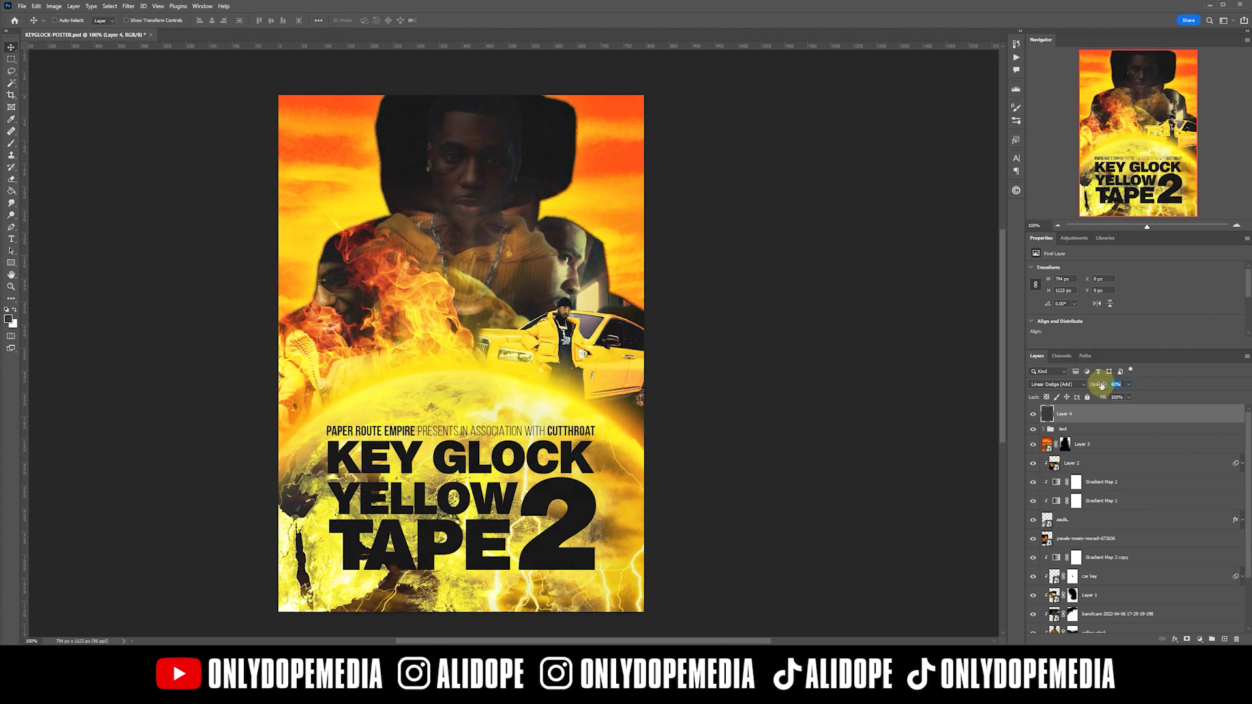
Start a Field Blur on the text smart object and place blur pins on KEY, GLOCK, TAPE and the 2
left_click(128, 6)
mouse_move(176, 123)
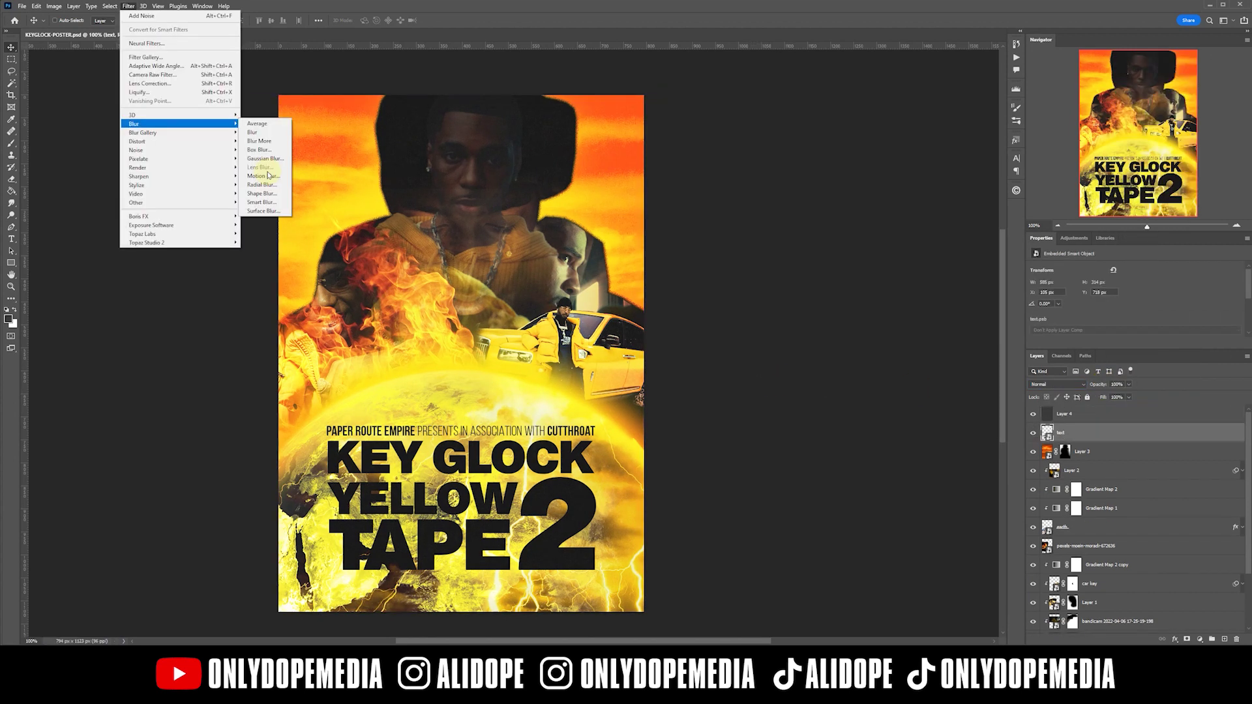
left_click(257, 133)
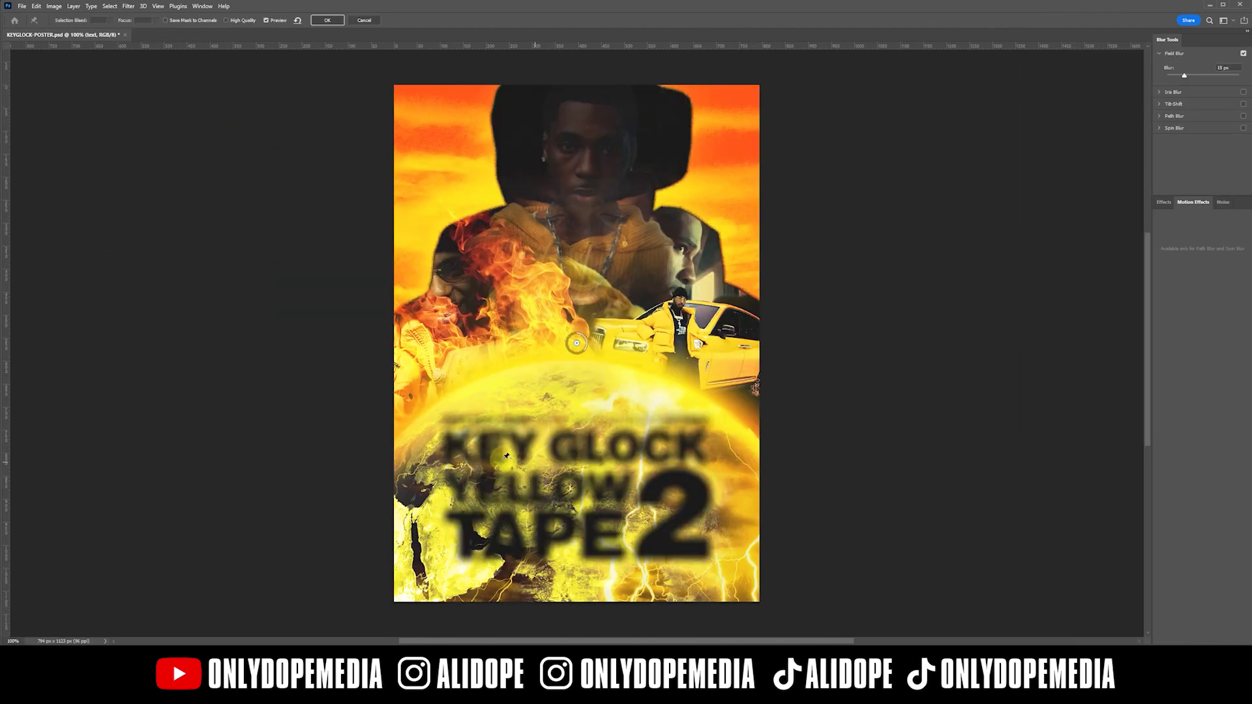
left_click(474, 453)
left_click(662, 521)
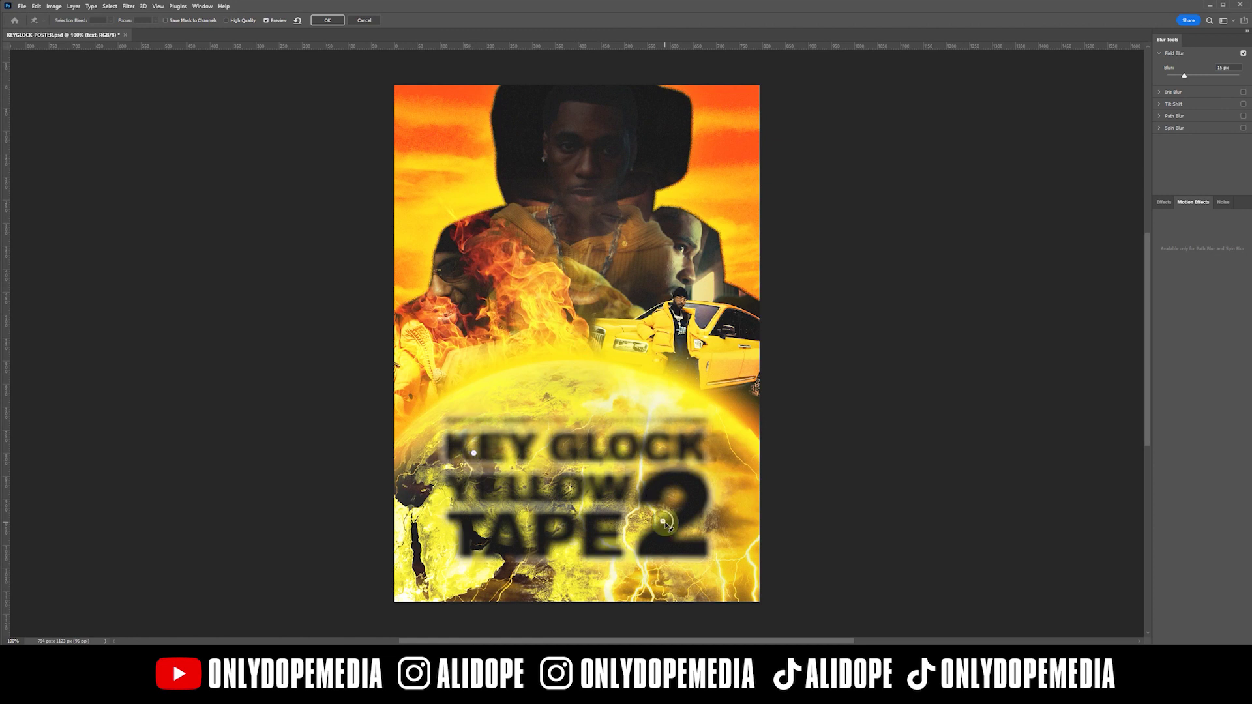
left_click(585, 445)
left_click(643, 445)
left_click(494, 506)
Reduce the Field Blur to 2 px at the KEY GLOCK pins and 4 px at the 2, and apply it
mouse_move(1184, 75)
left_mouse_down()
mouse_move(1169, 78)
mouse_move(1181, 78)
left_mouse_up()
left_click(474, 454)
left_click(585, 445)
left_click_drag(643, 445, 667, 429)
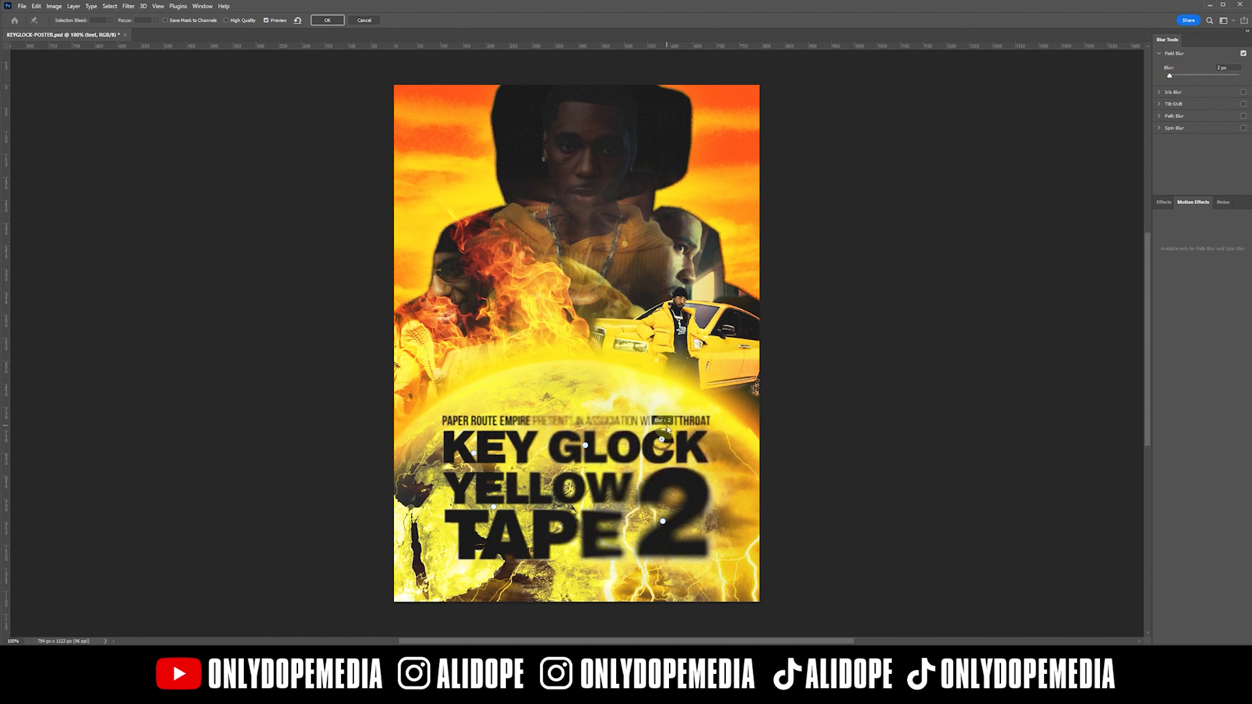
left_click_drag(591, 440, 596, 431)
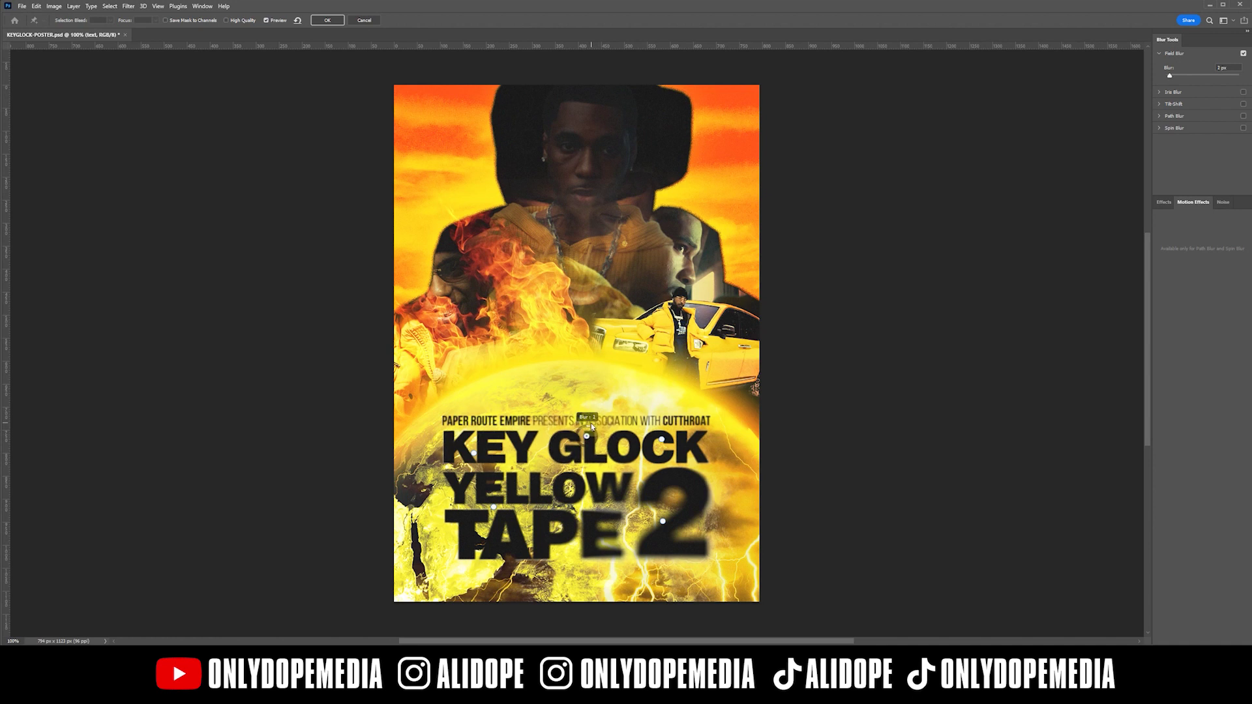
left_click(663, 521)
left_click_drag(671, 529, 632, 526)
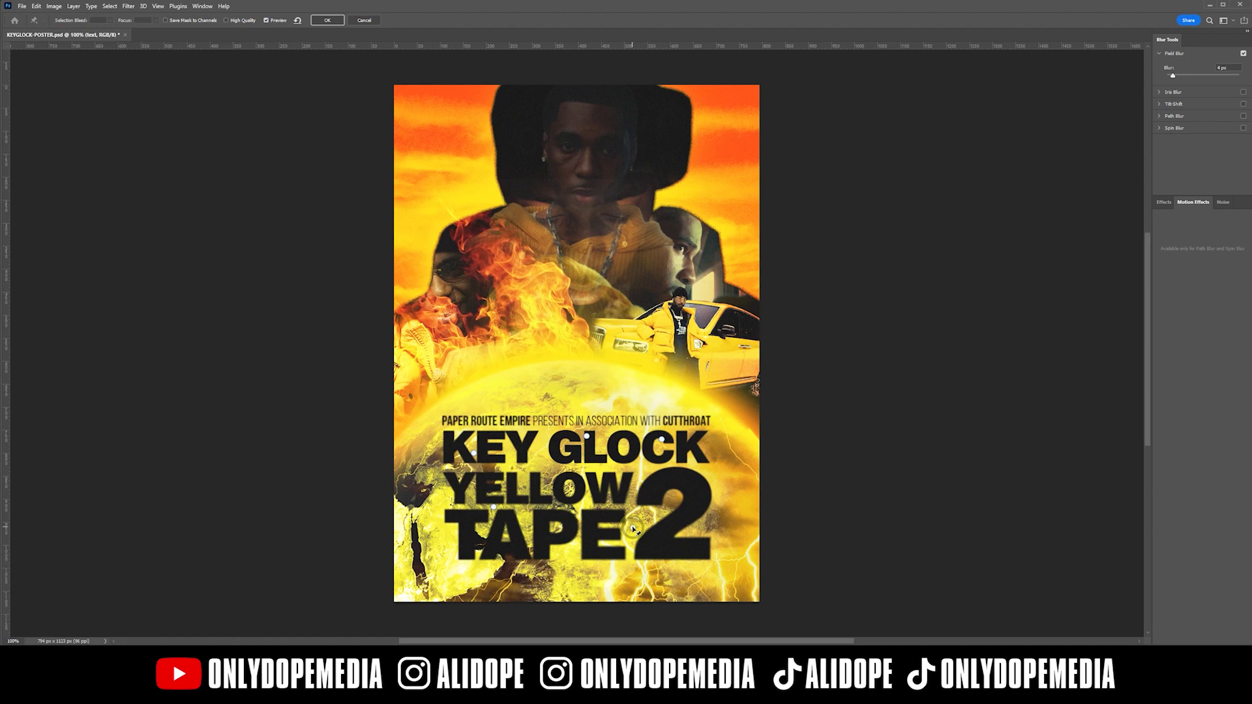
left_click(327, 20)
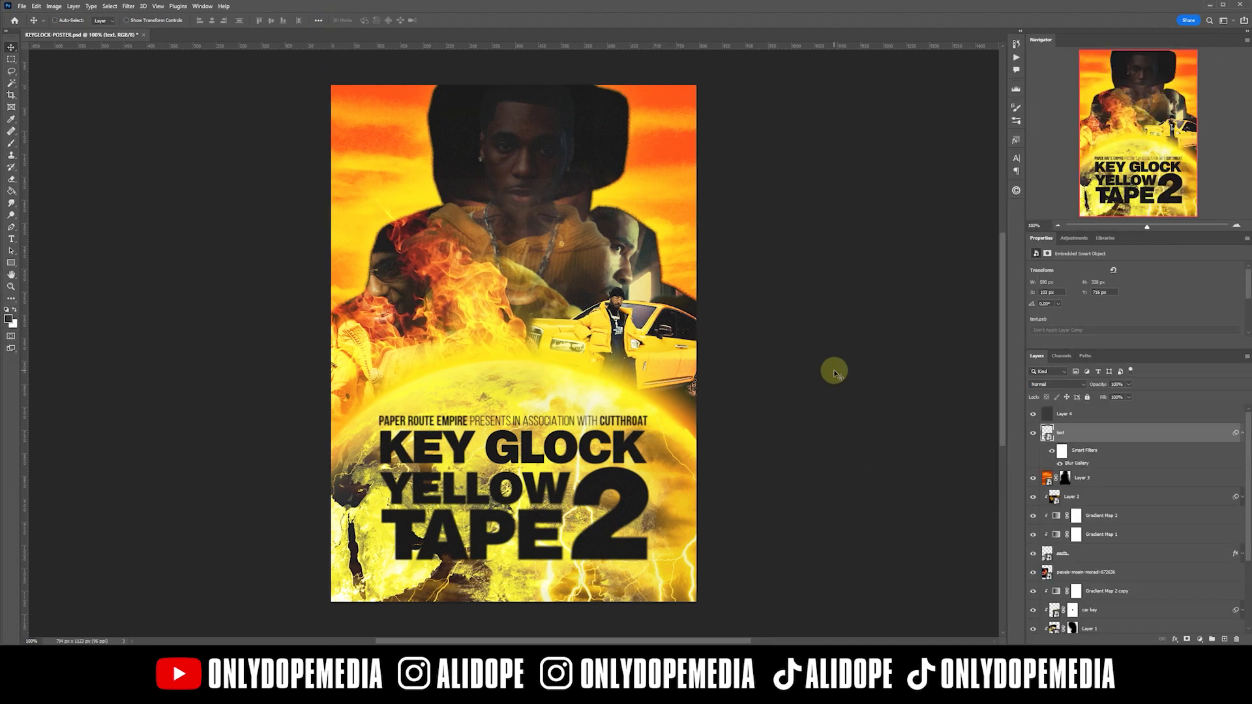
Add uniform, monochromatic noise of 5.82% to the text smart object
left_click(129, 6)
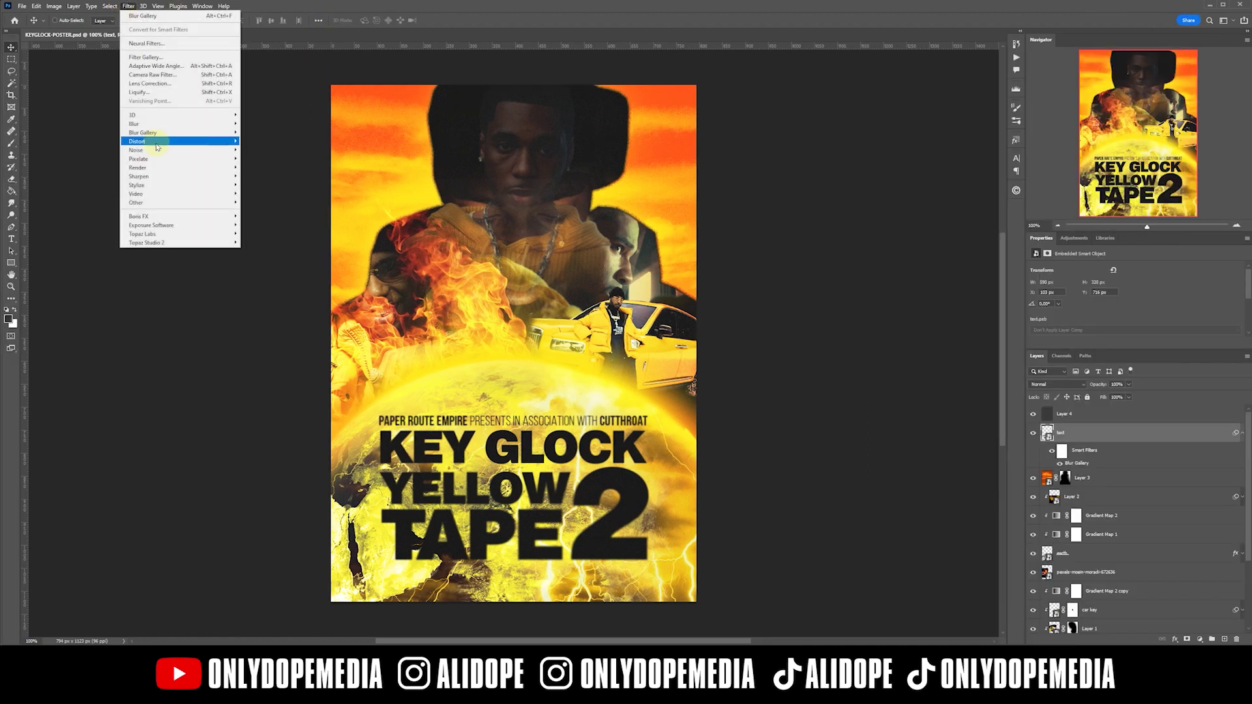
left_click(261, 150)
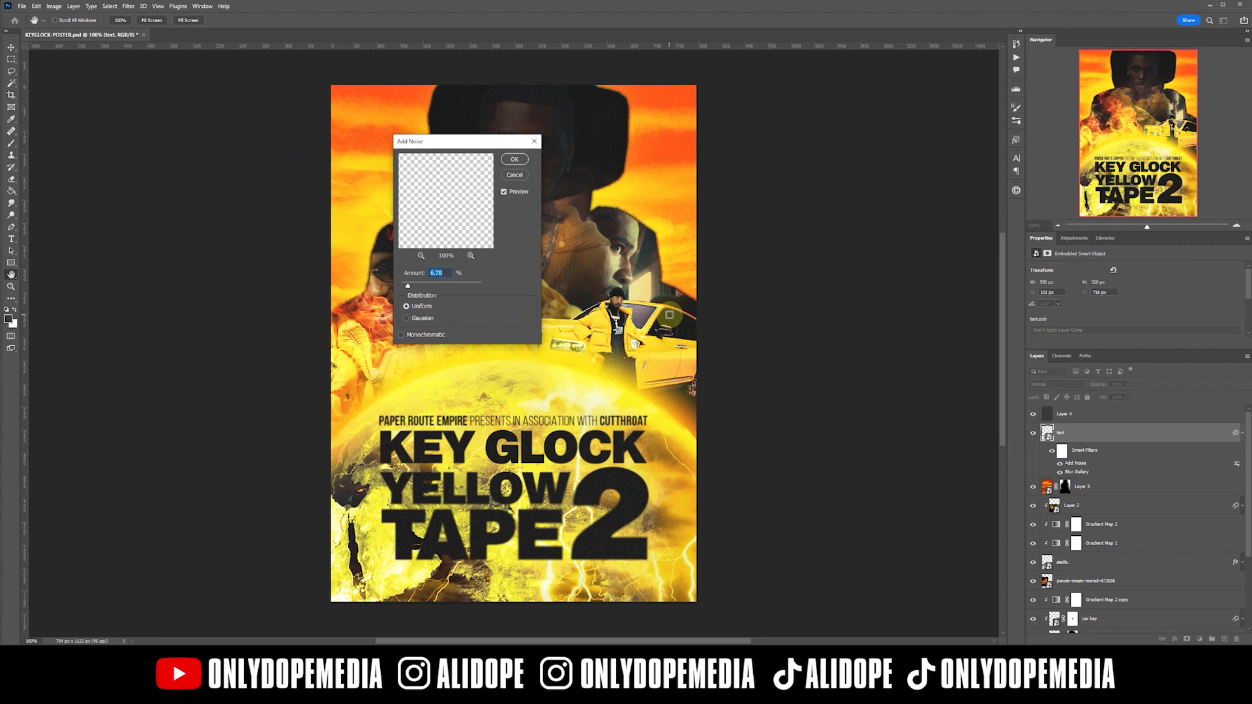
left_click(408, 286)
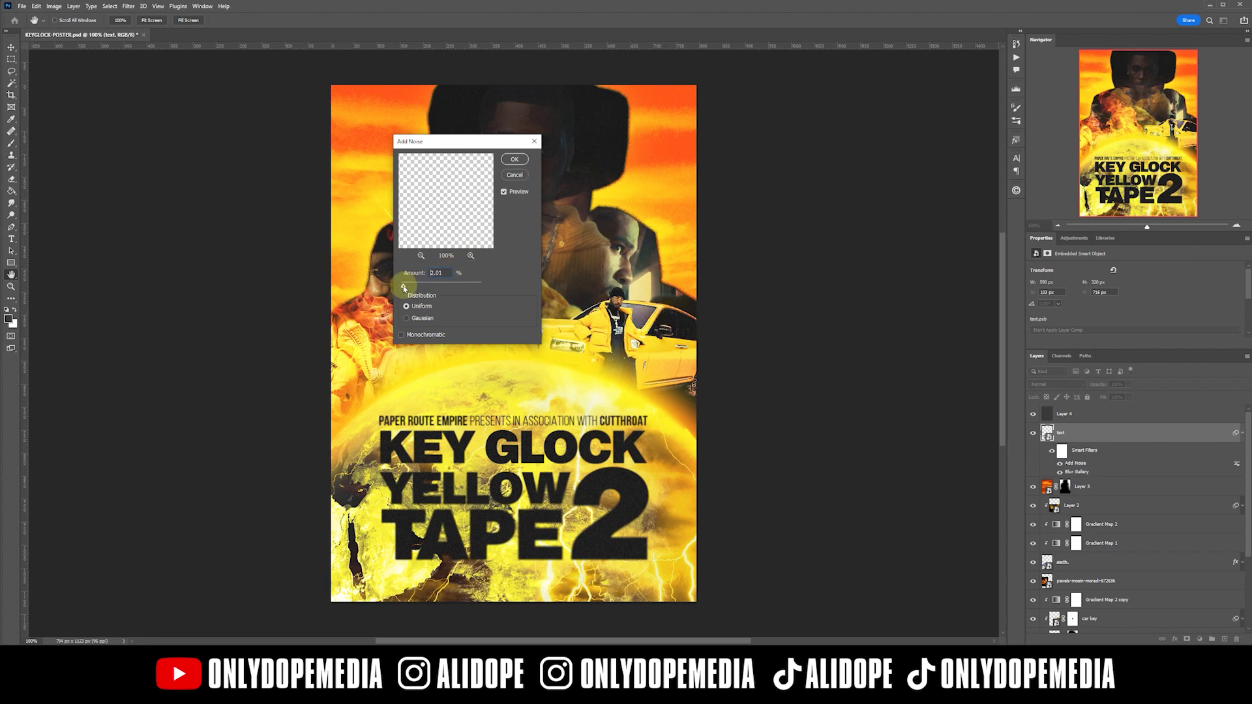
left_click(401, 334)
left_click_drag(404, 287, 408, 292)
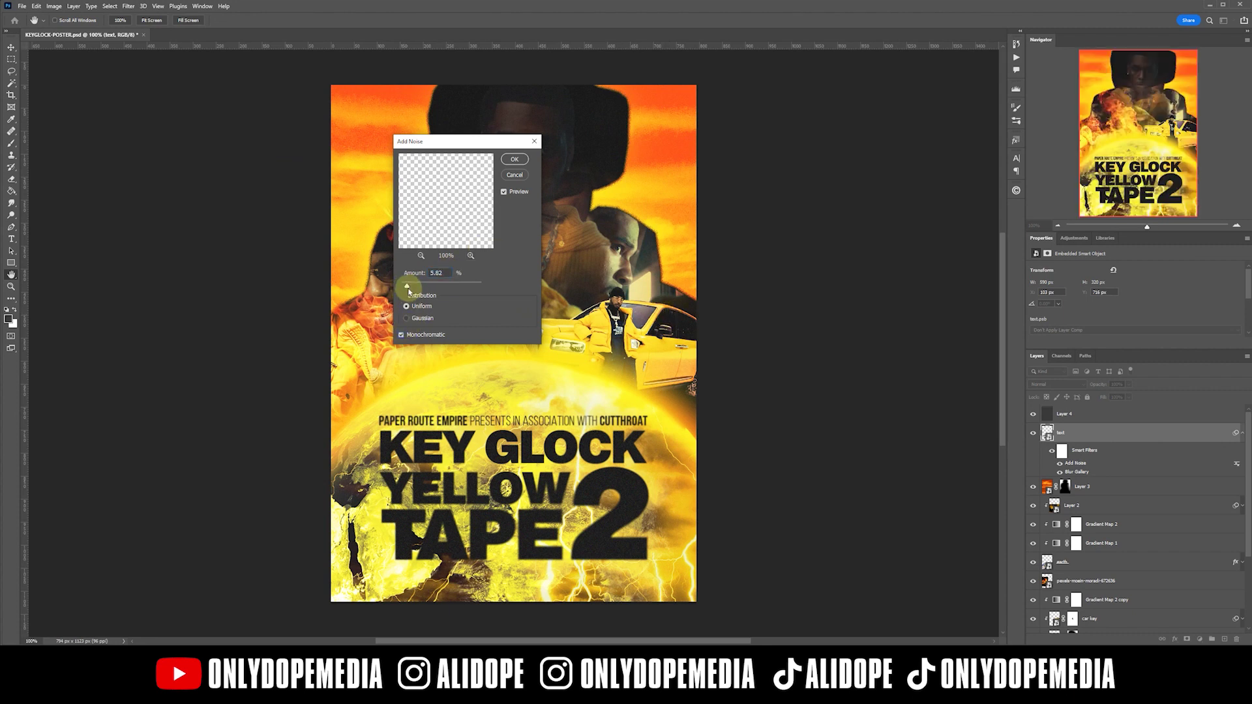
left_click(515, 159)
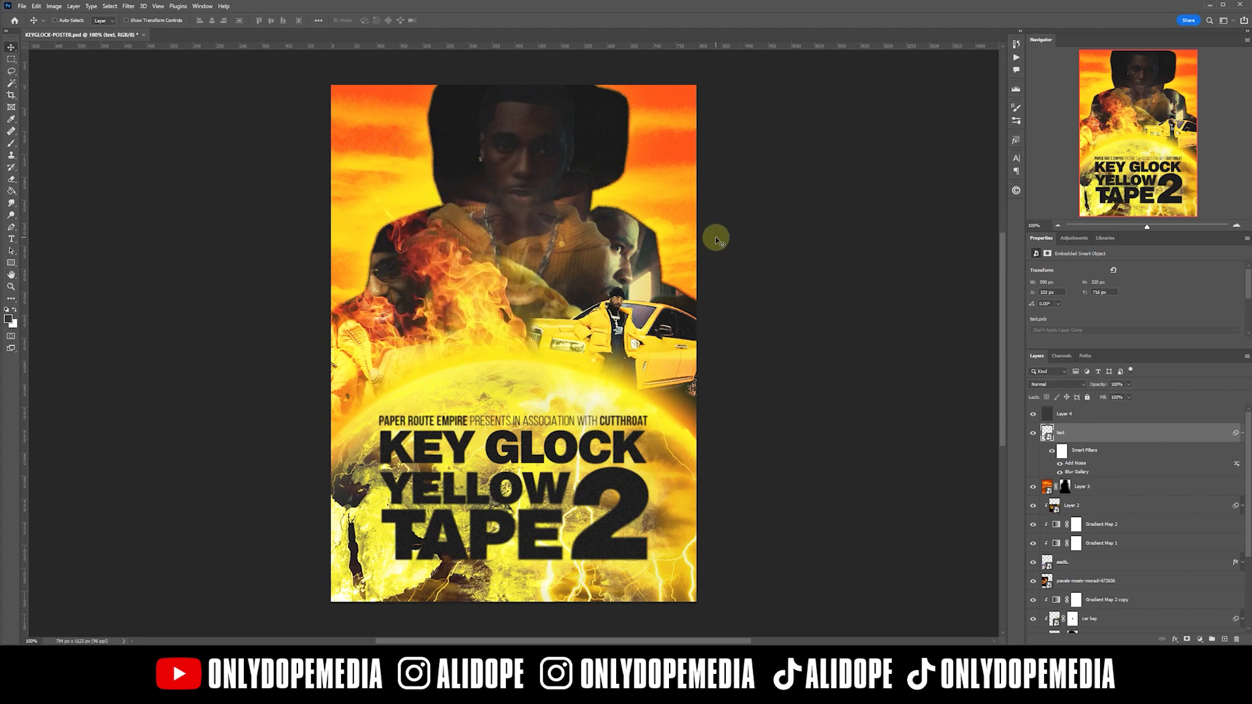
Give the text layer a drop shadow colored black (000000), after trying red and yellow shadow colors
double_click(1111, 434)
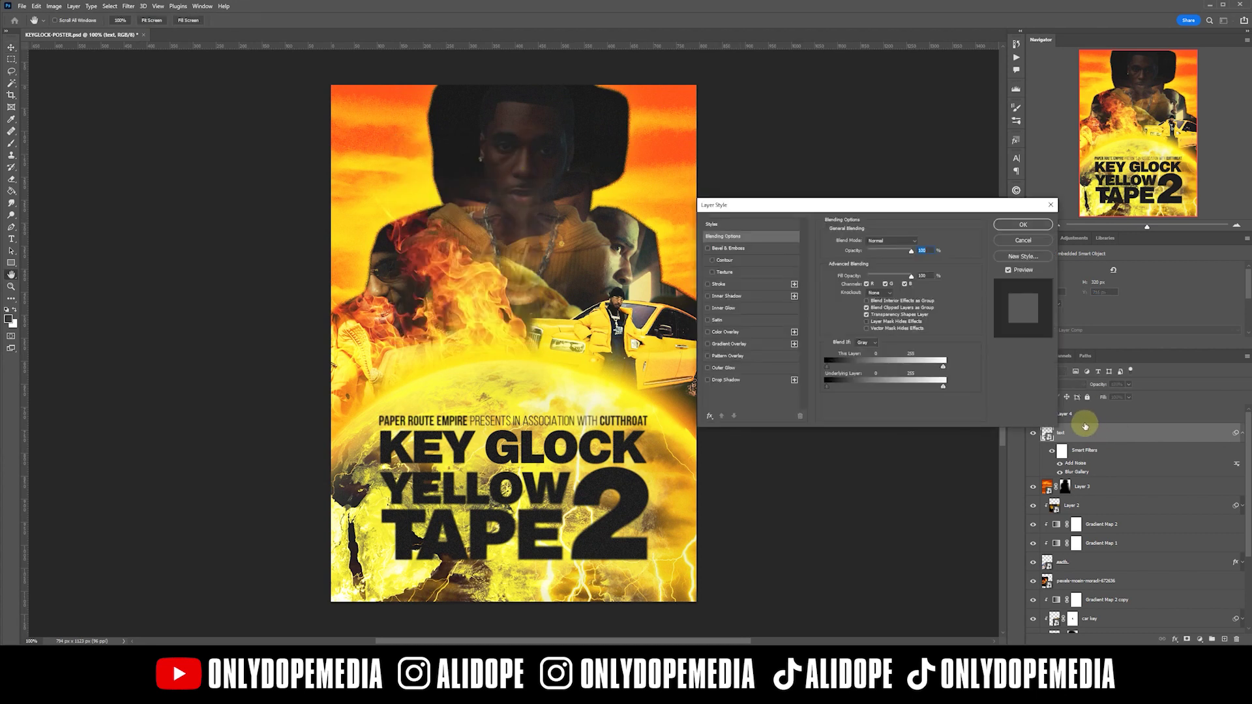
left_click(727, 380)
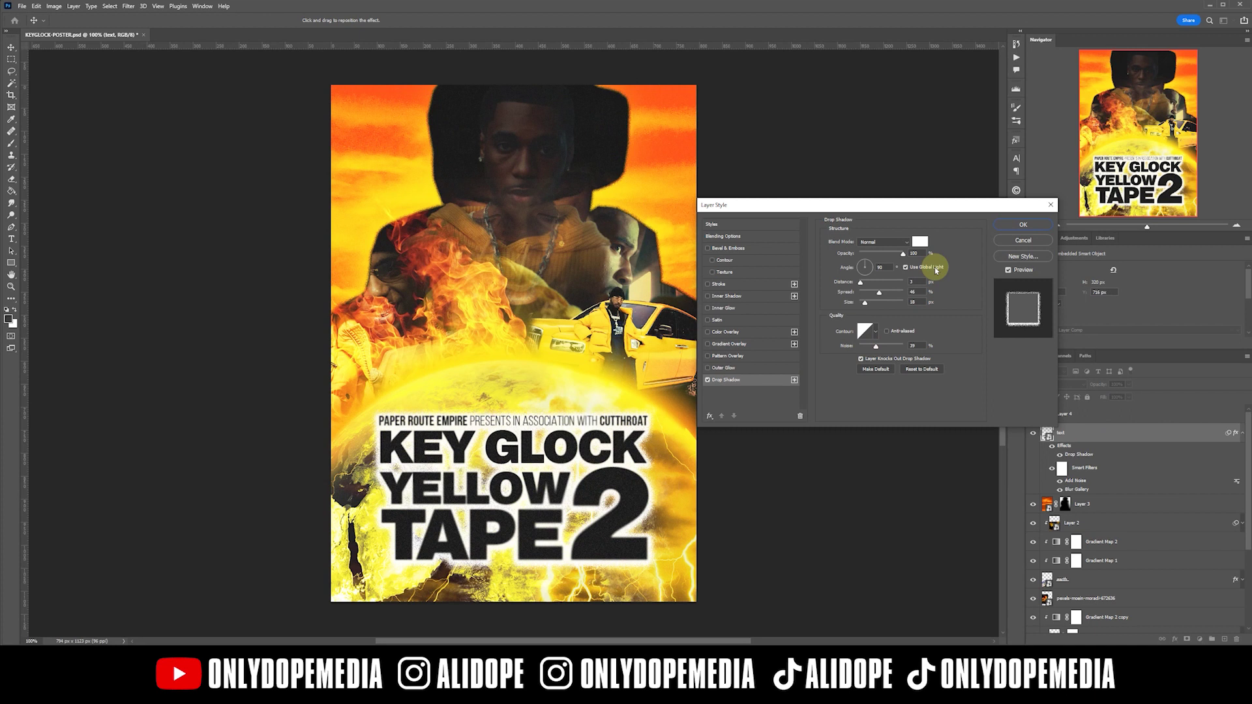
left_click(920, 241)
left_click(623, 366)
type("ff0000")
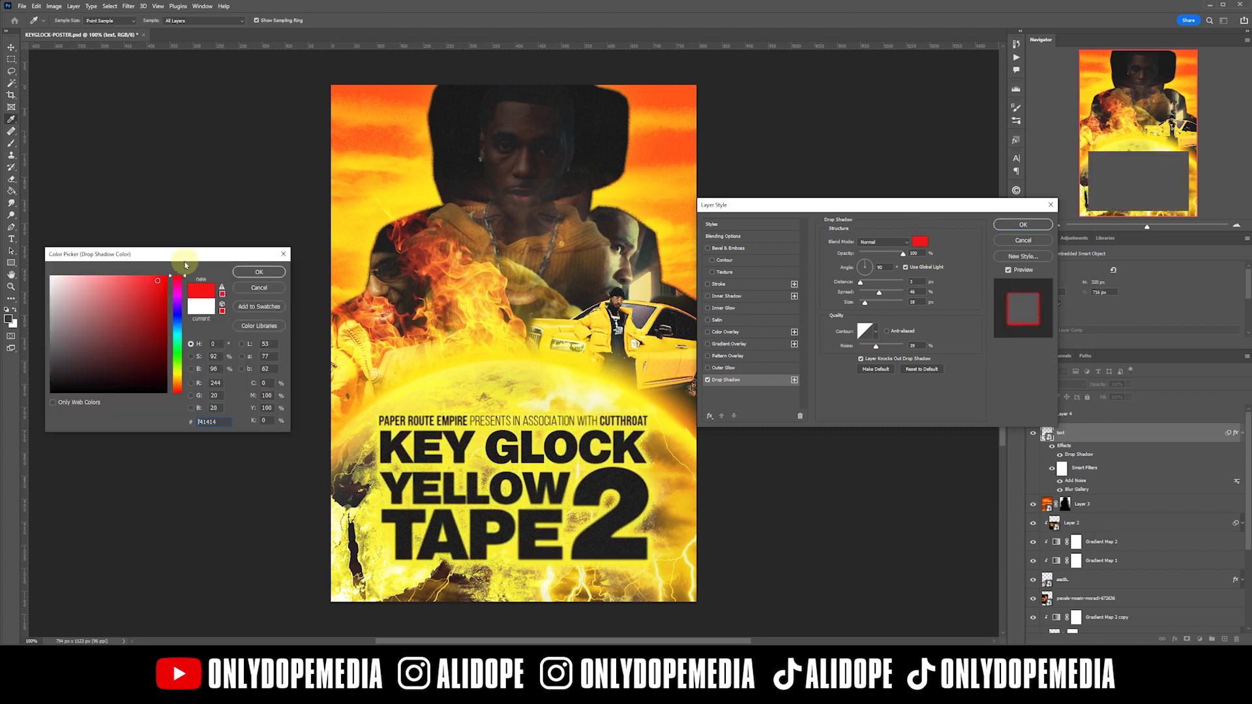
left_click(481, 331)
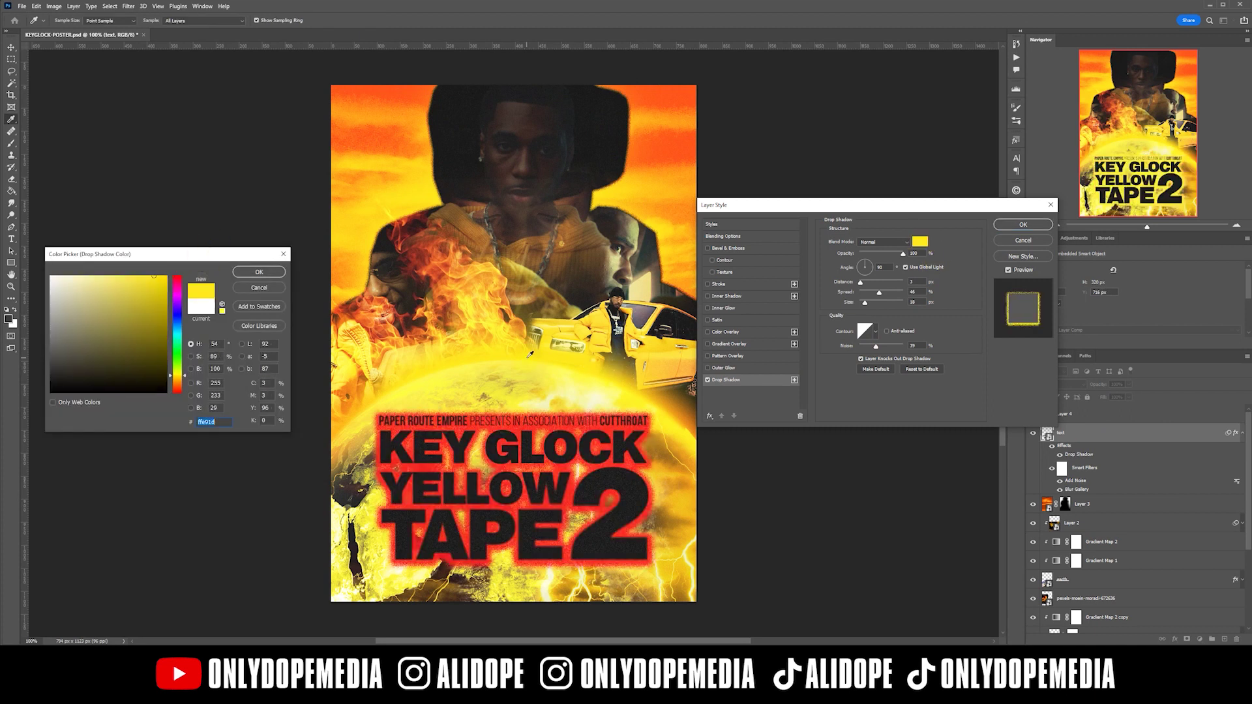
left_click_drag(161, 350, 39, 260)
left_click_drag(107, 352, 188, 419)
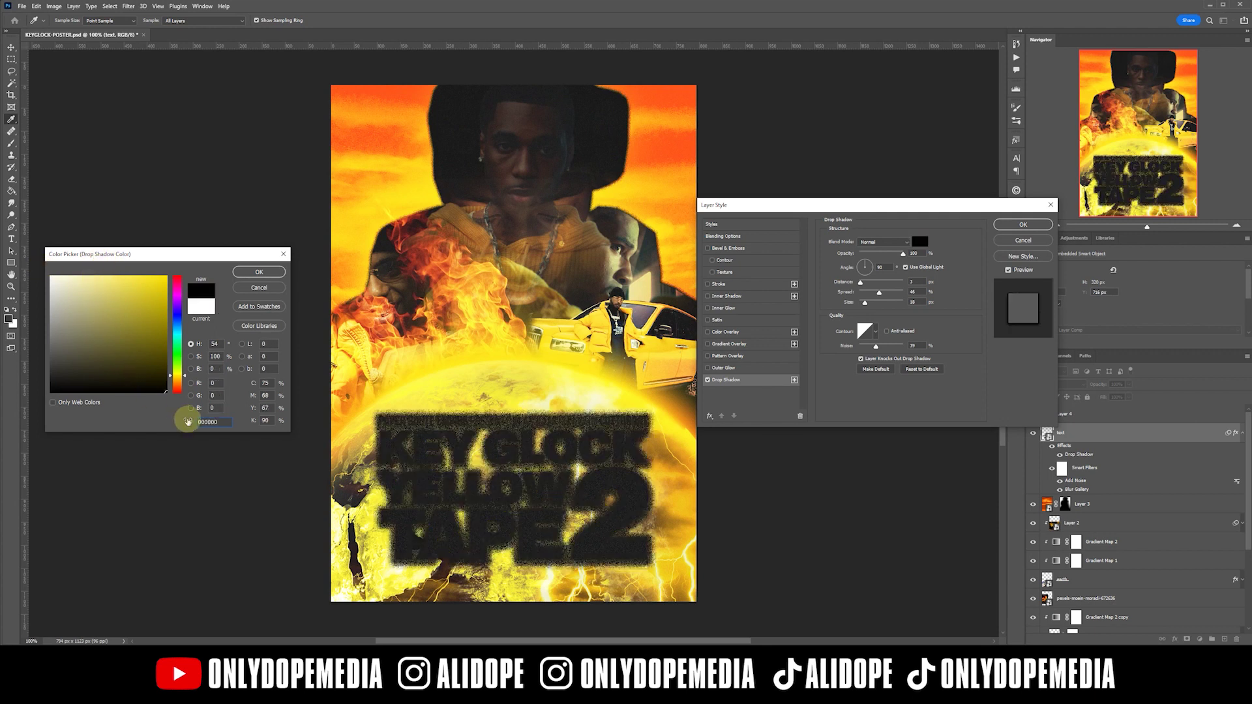
left_click(259, 271)
Tighten the text's drop shadow with distance 0 px, spread 28%, a very small size and noise 18%
mouse_move(879, 297)
left_mouse_down()
mouse_move(859, 296)
mouse_move(875, 296)
left_mouse_up()
left_click_drag(865, 304, 857, 310)
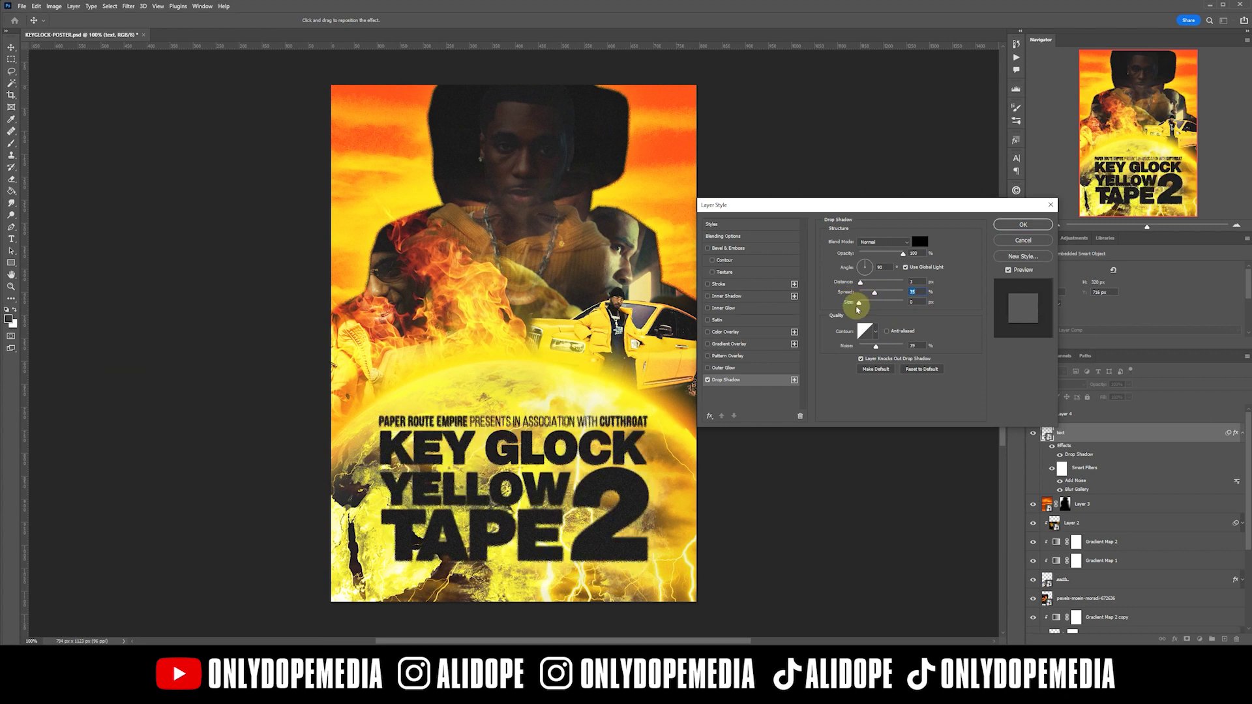
left_click_drag(861, 286, 852, 286)
mouse_move(874, 345)
left_mouse_down()
mouse_move(899, 343)
mouse_move(869, 345)
left_mouse_up()
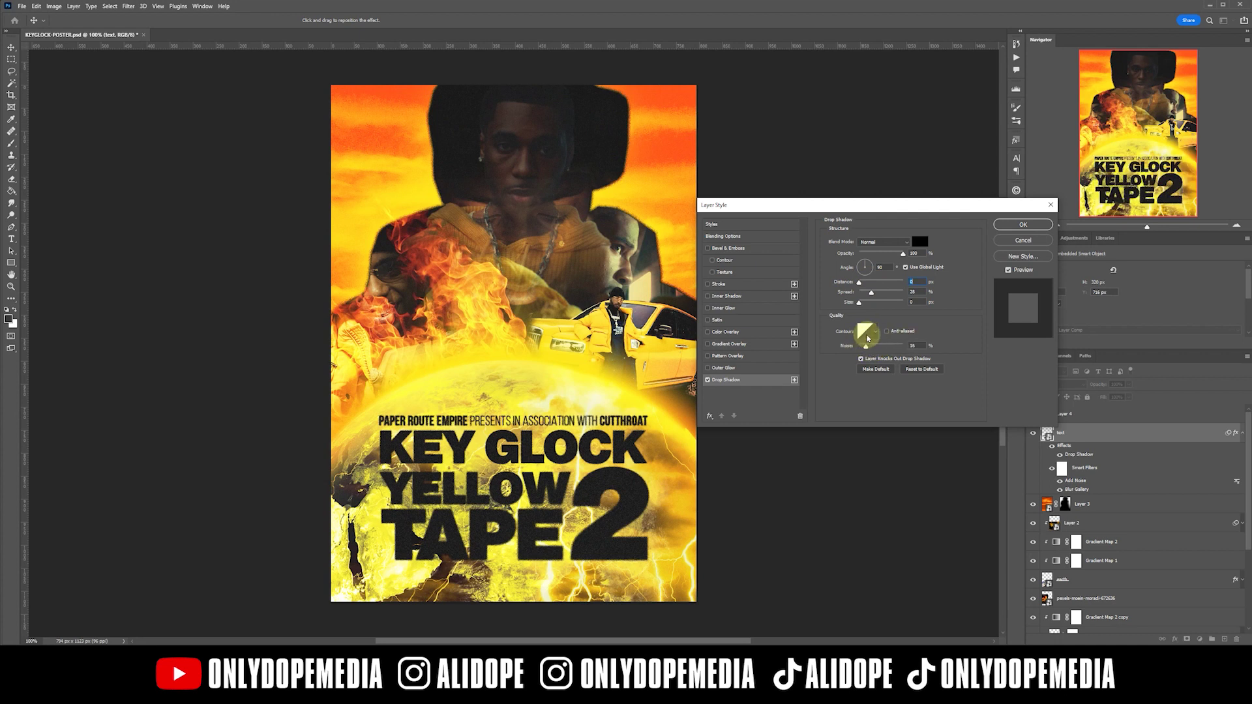
left_click_drag(858, 303, 860, 305)
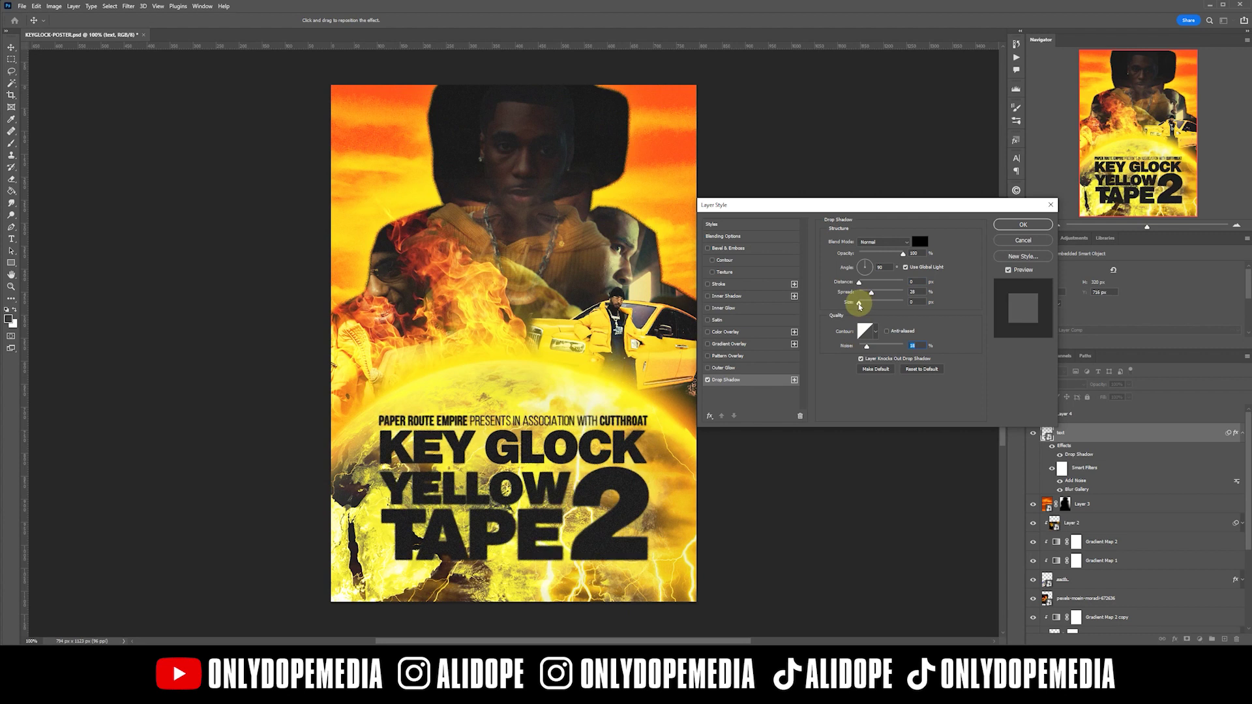
left_click(913, 302)
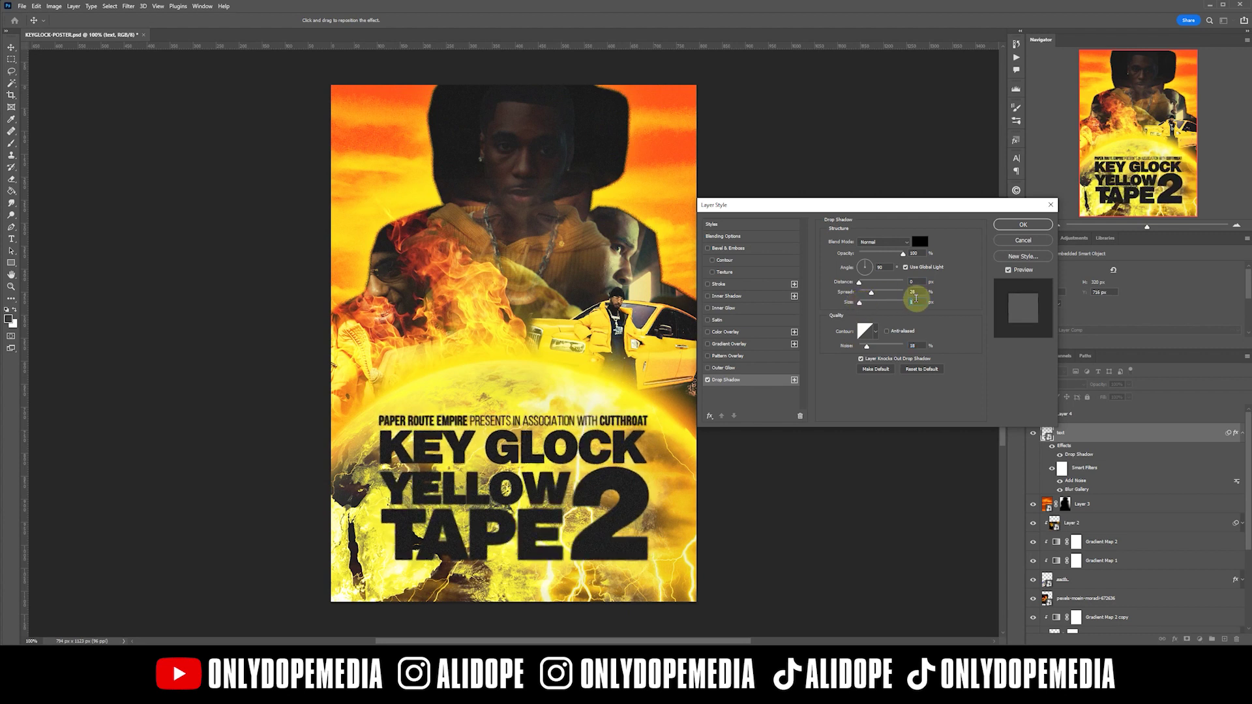
key("Return")
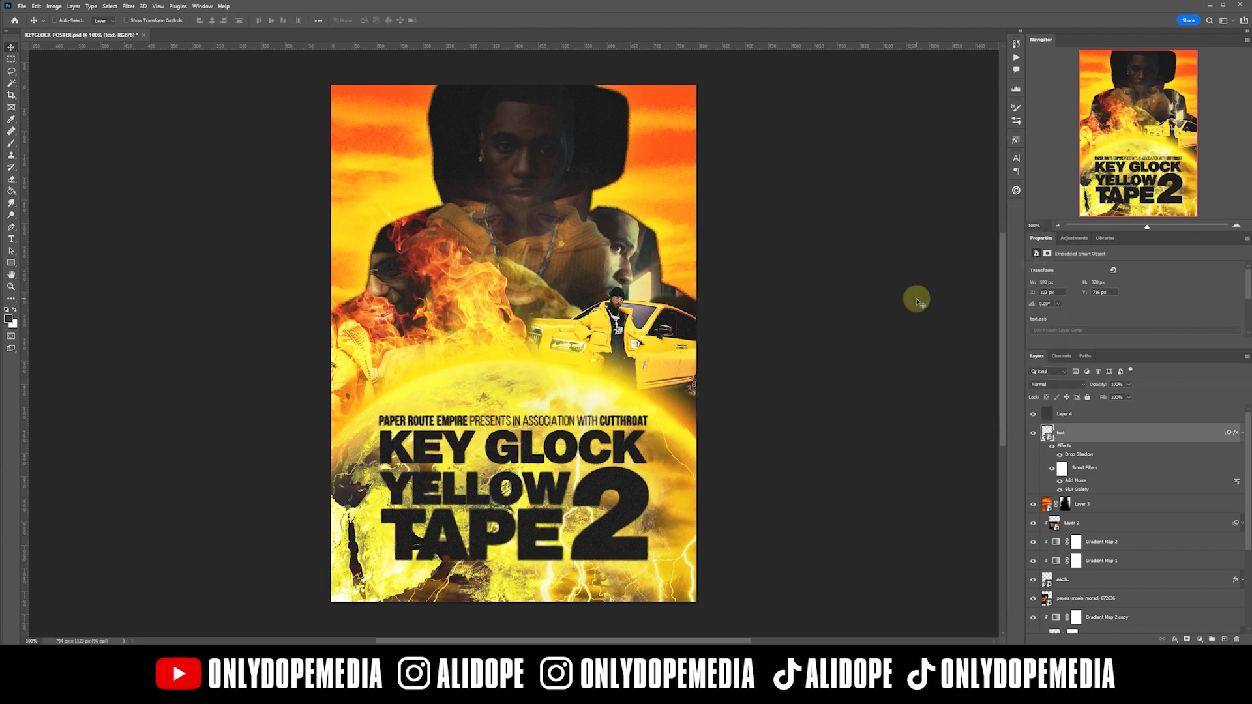
Soften the text smart object with a Gaussian Blur of 0.7 pixels radius
left_click(130, 6)
mouse_move(208, 125)
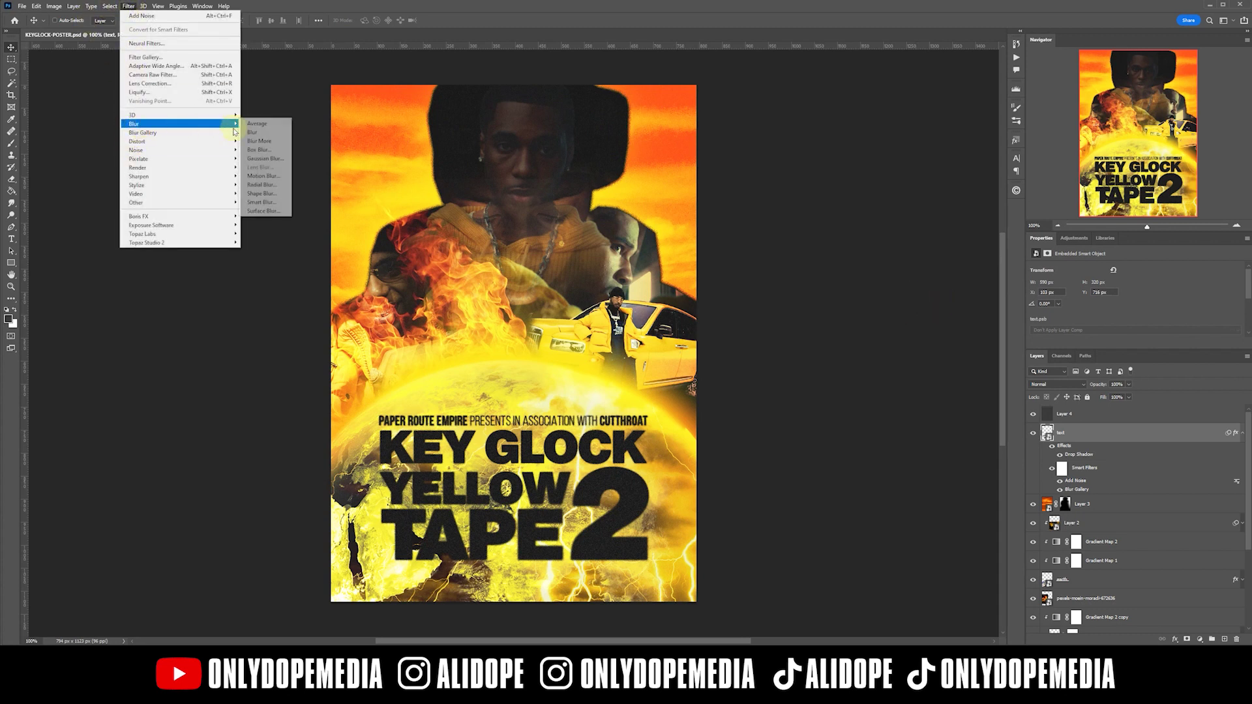
left_click(265, 160)
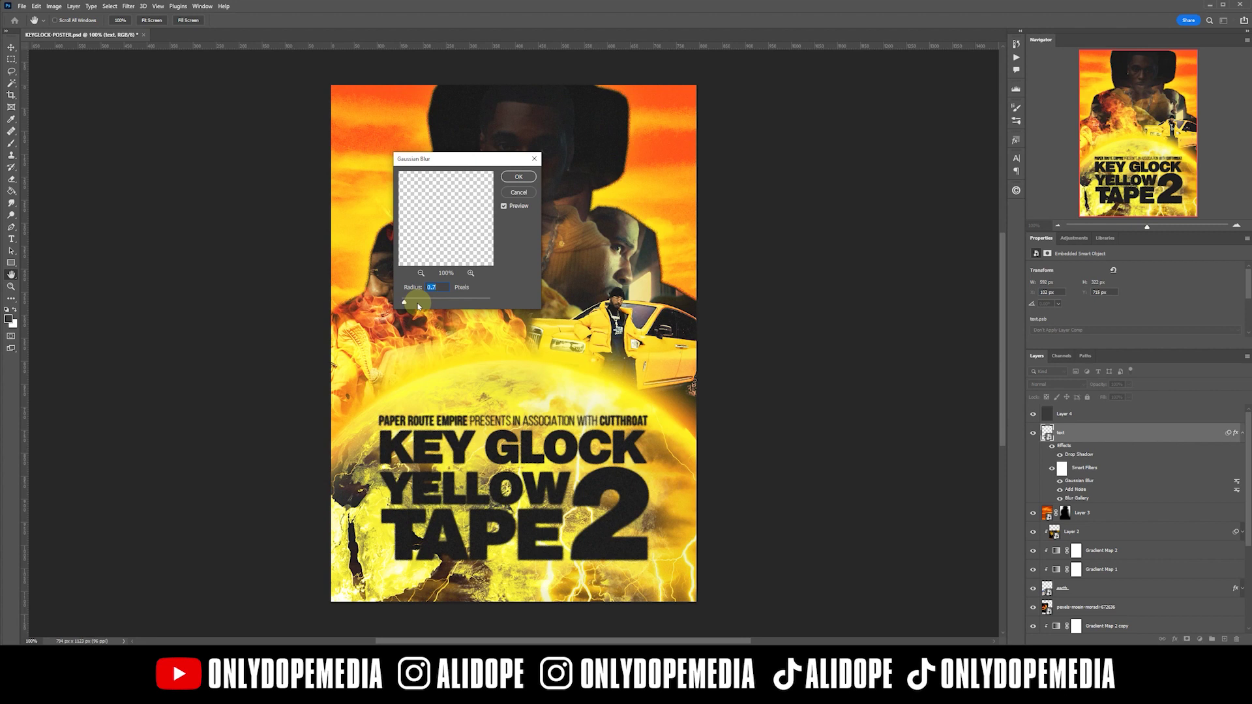
key("Return")
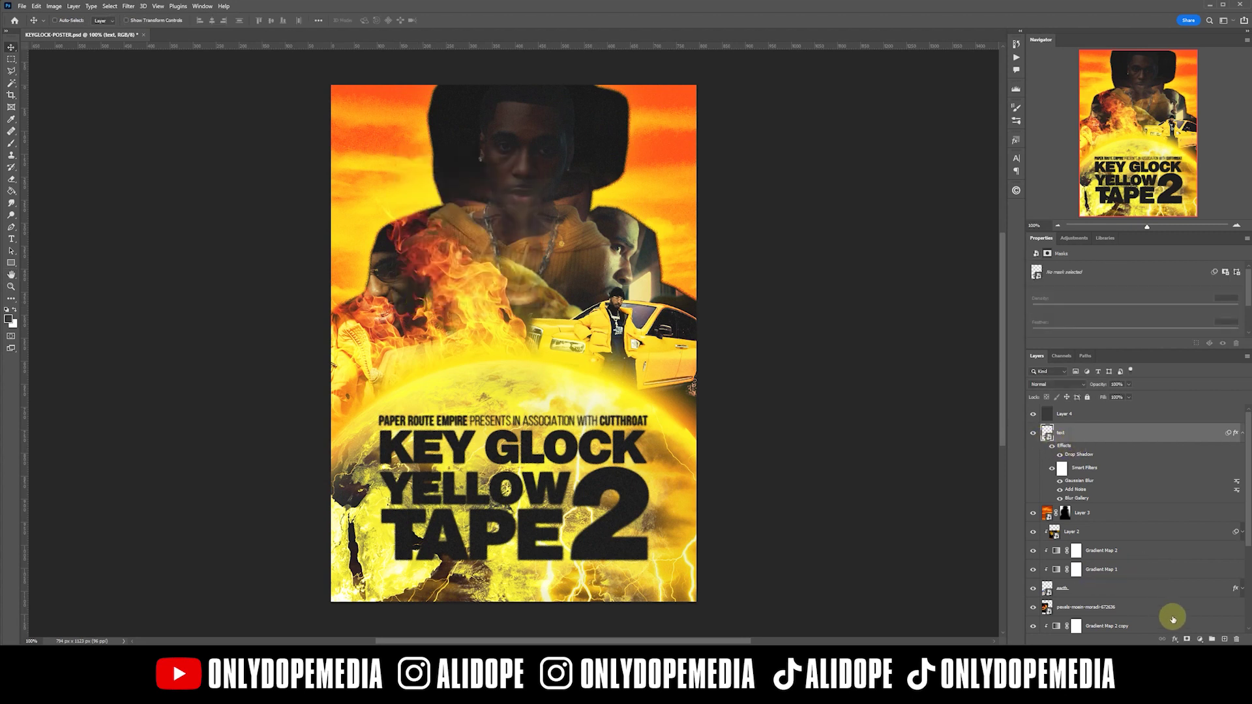
Add a layer mask to the text layer and mask out a polygonal lasso area across the upper part of the title
left_click(1187, 639)
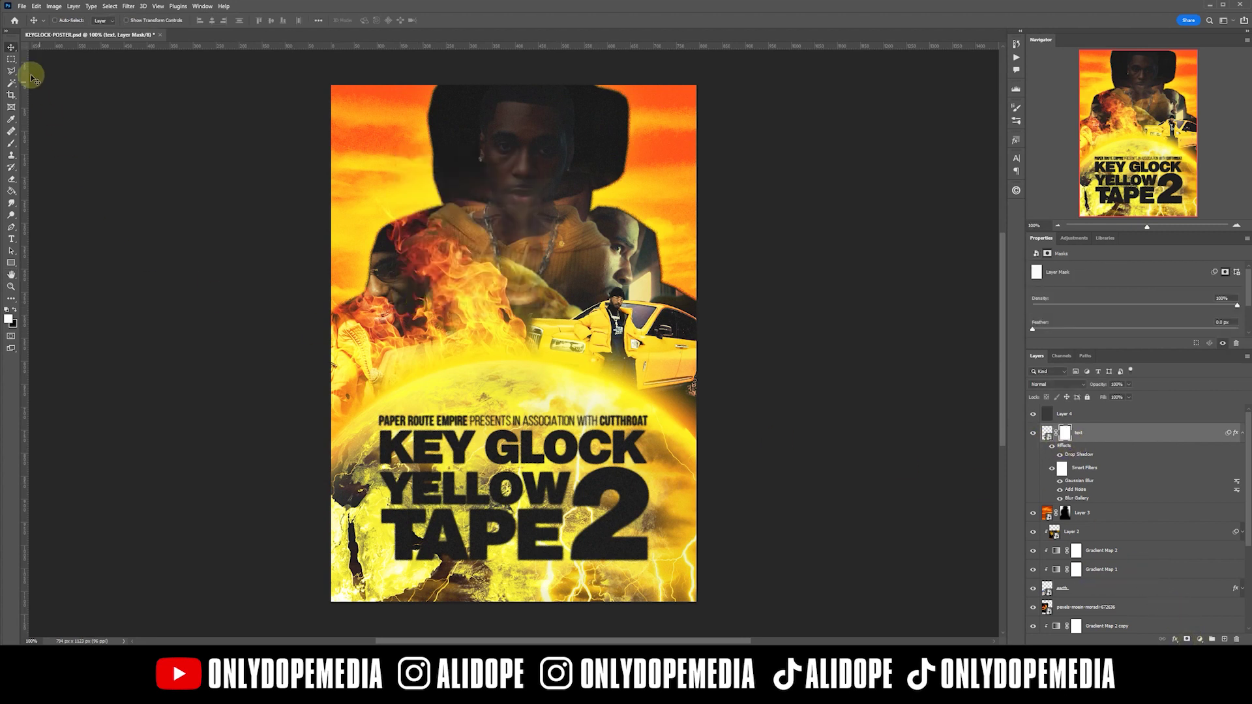
left_click(11, 72)
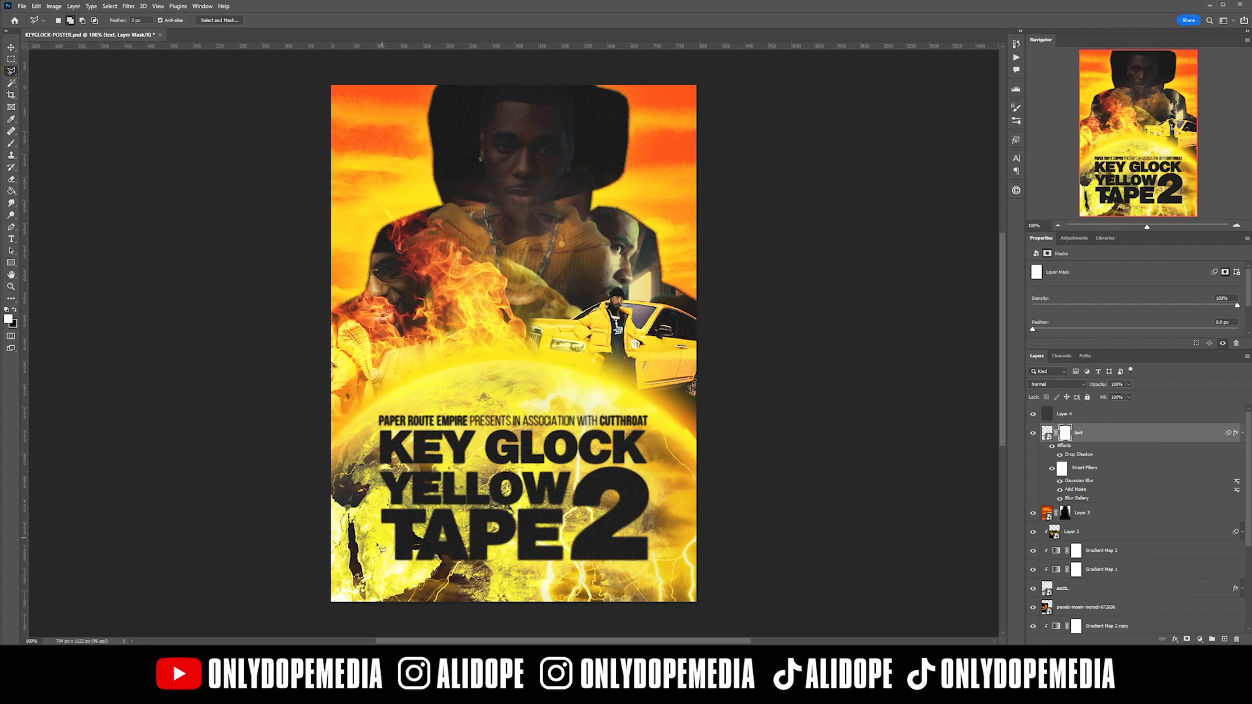
left_click(375, 544)
left_click(380, 551)
key("Delete")
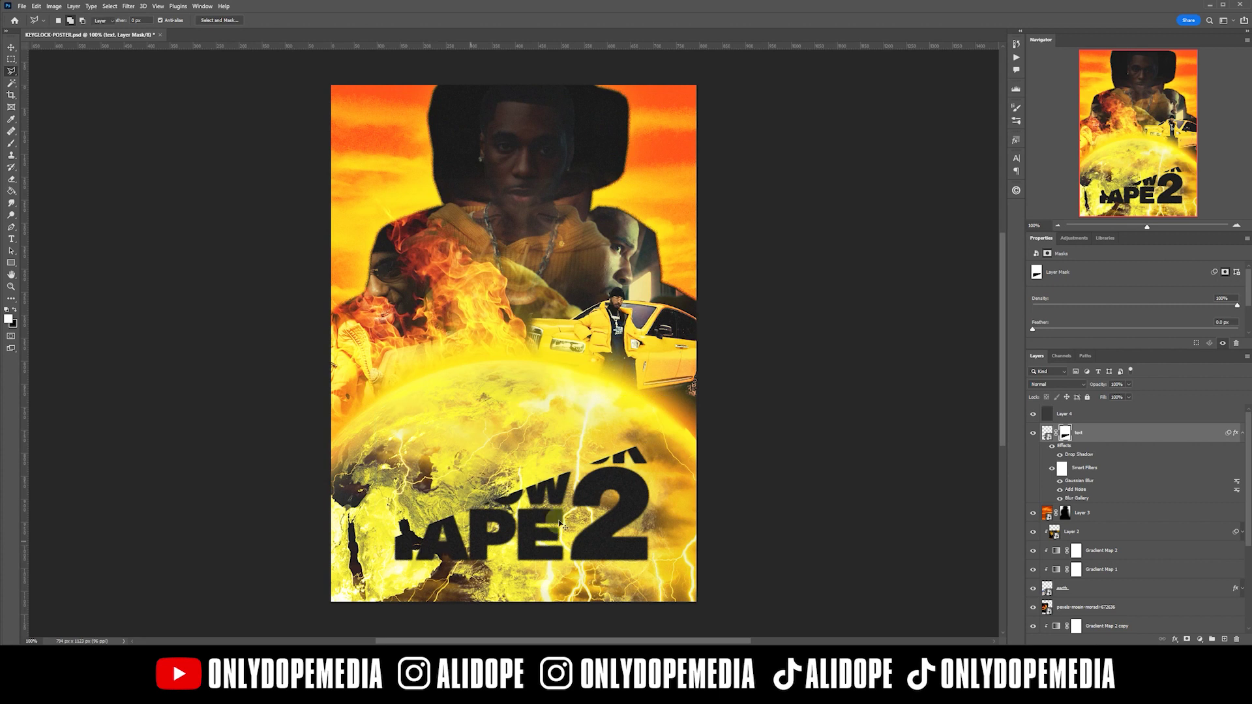
Duplicate the masked text layer, invert the copy's mask to restore the missing title pieces, and collapse both layers' effect lists
key("v")
key("ctrl+j")
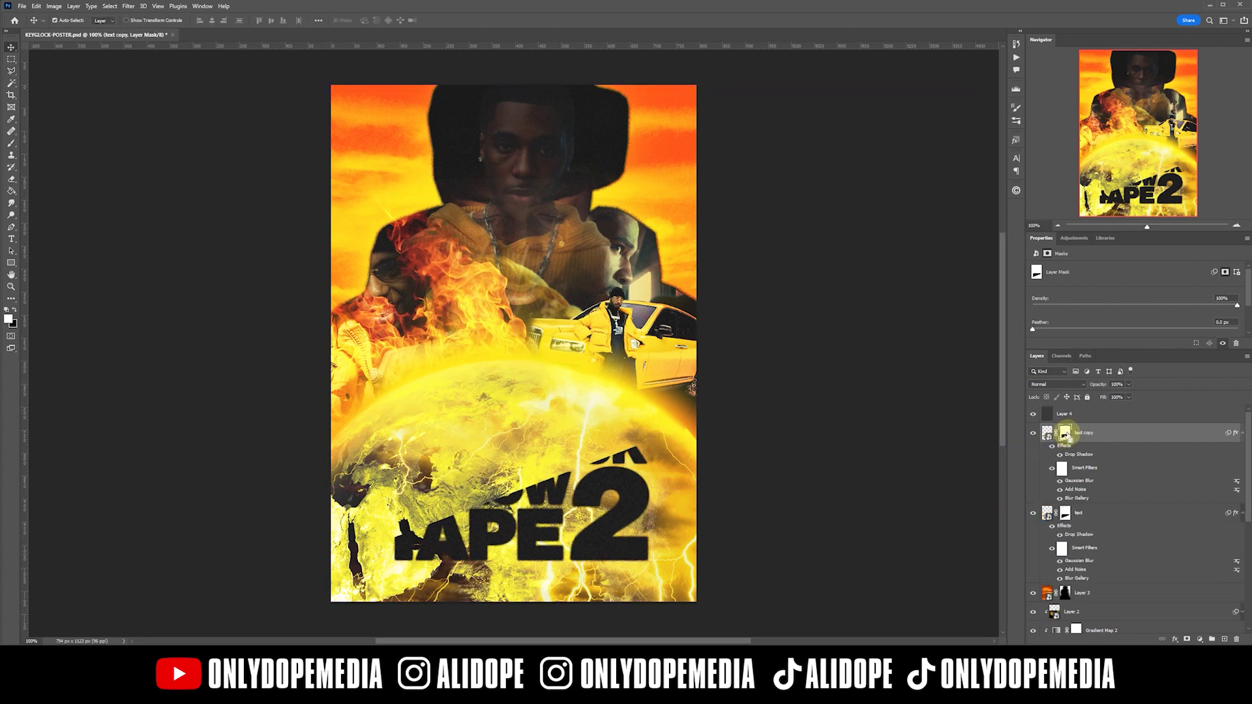
key("ctrl+i")
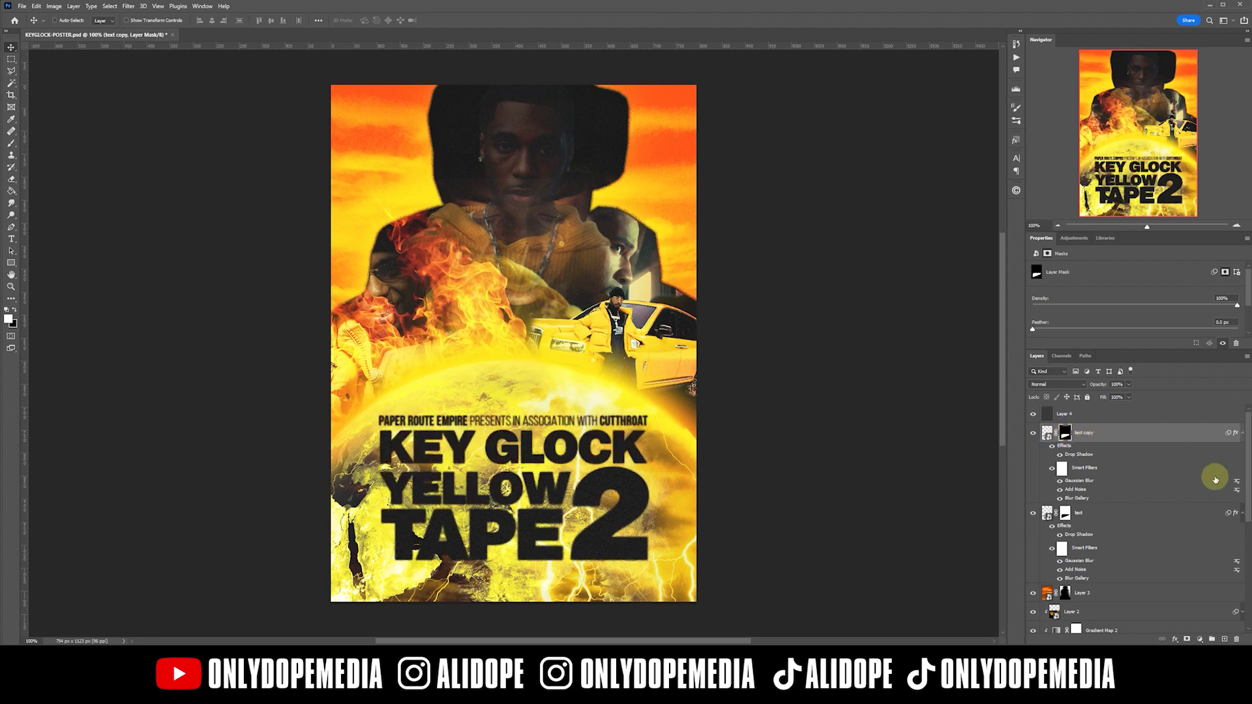
left_click(1243, 514)
left_click(1242, 432)
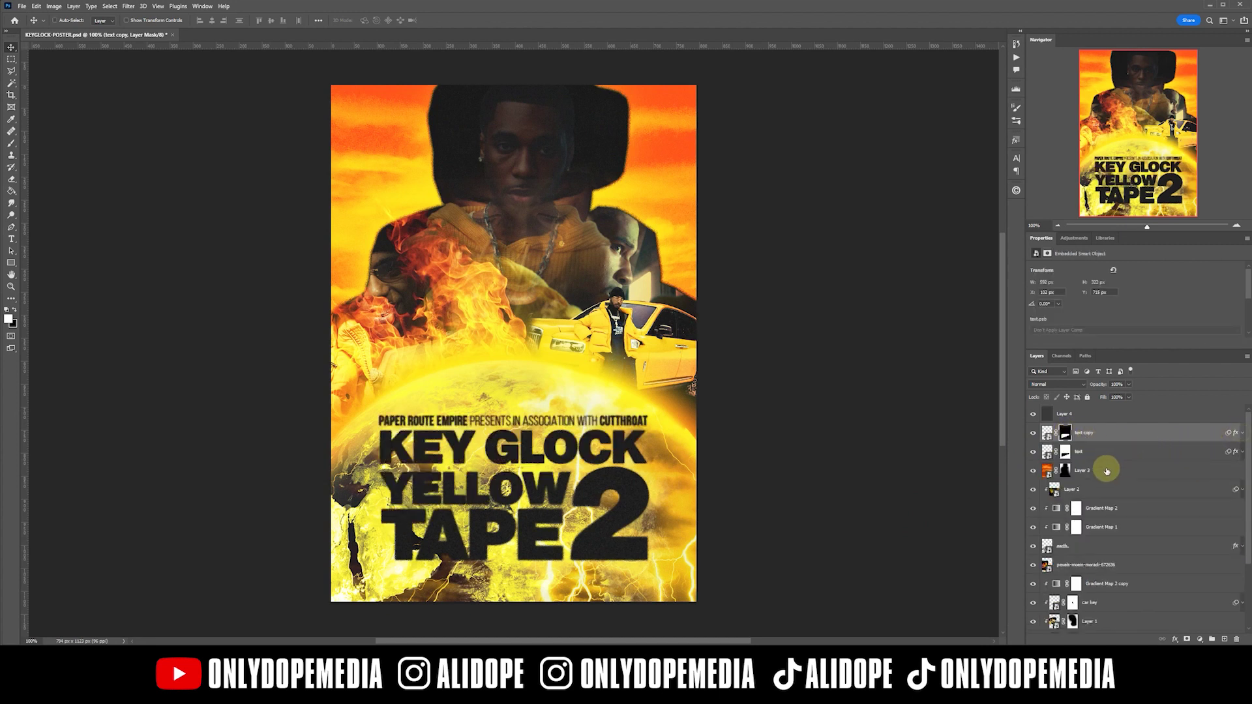
Offset the text copy 10 px left and 7 px down, and group both text layers
key("Left")
key("Left")
key("Left")
key("Left")
key("Left")
key("Left")
key("Left")
key("Left")
key("Left")
key("Left")
key("Down")
key("Down")
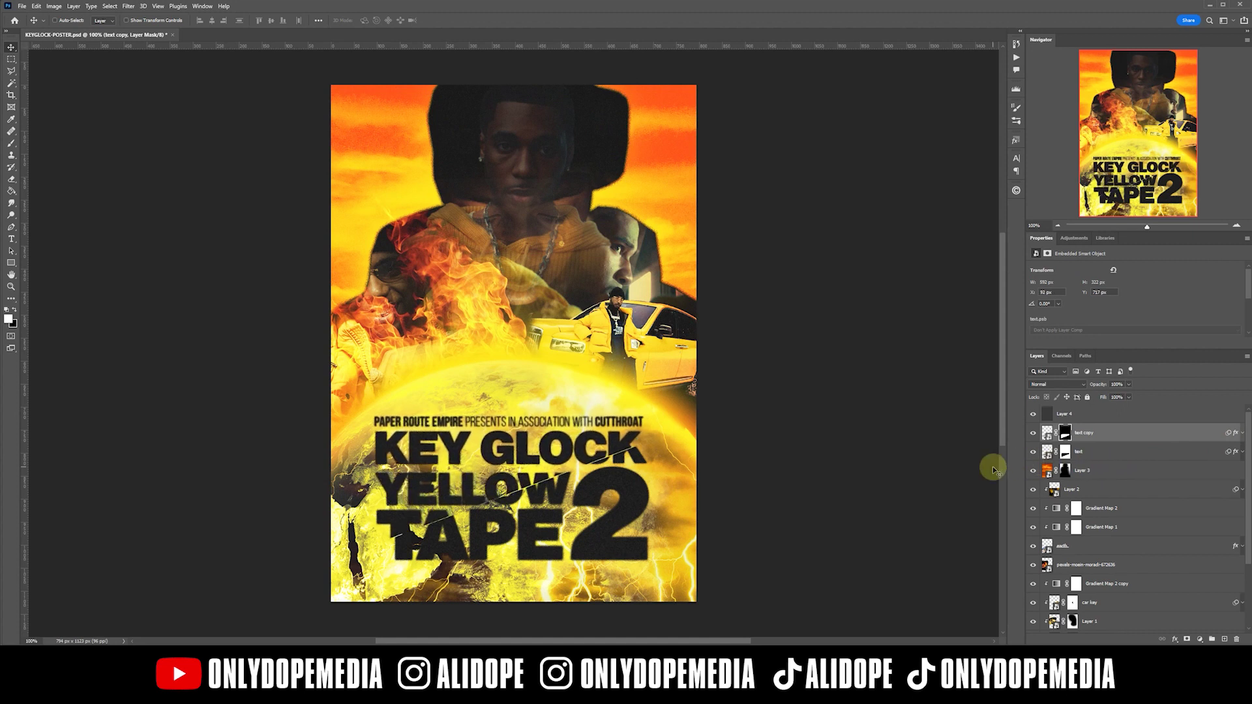
key("Down")
key("Down")
key("Down")
key("Down")
key("Down")
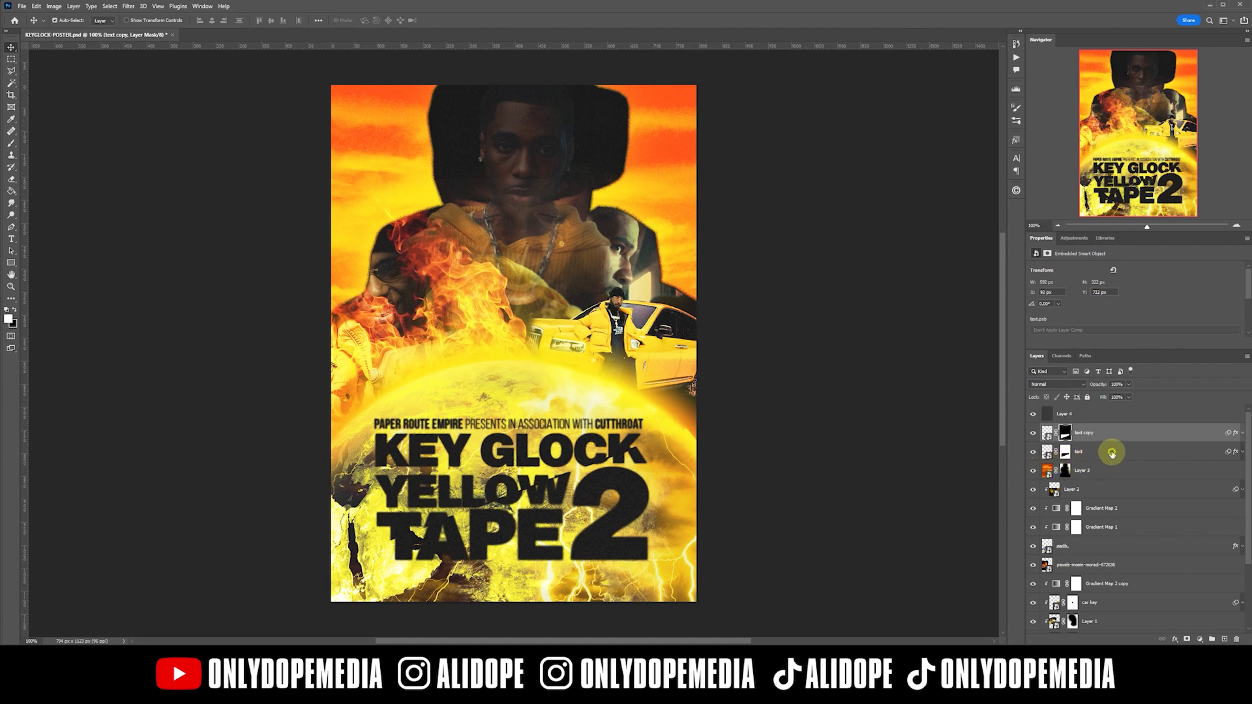
left_click(1112, 452, "shift")
left_click(1212, 639)
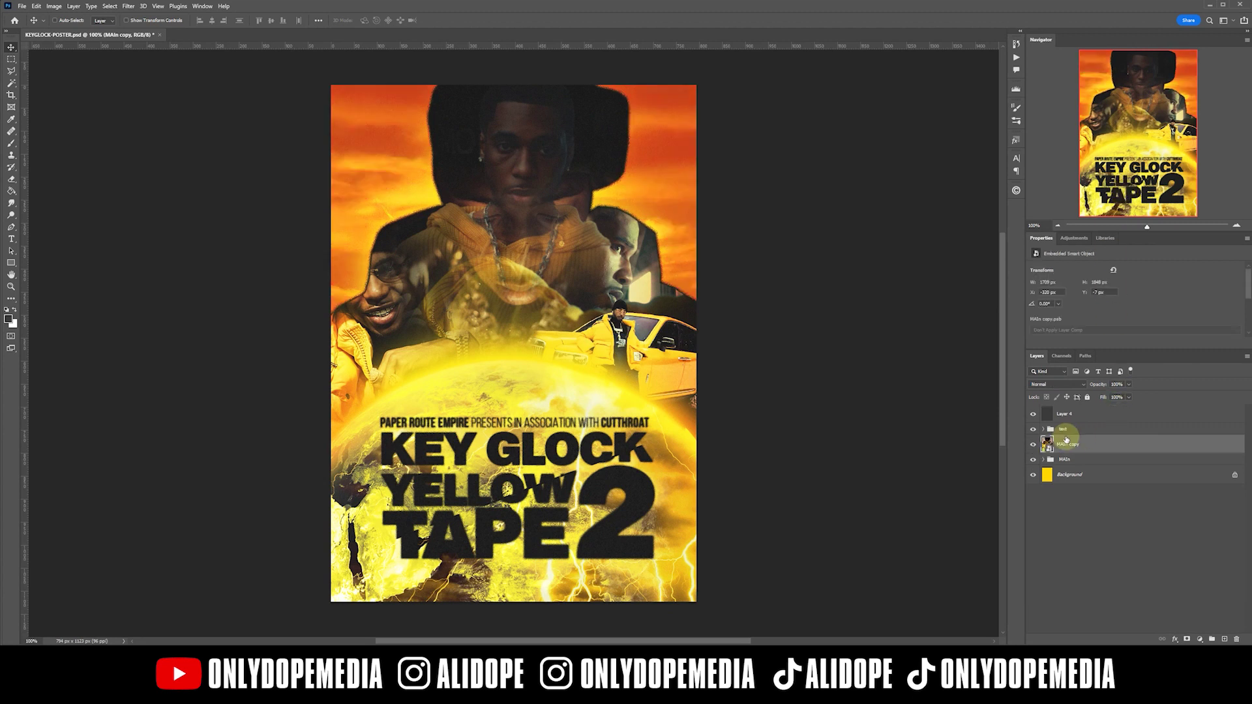
Apply a heavy Gaussian Blur smart filter to the MAIN copy smart object and set its blend mode to Overlay
left_click(131, 6)
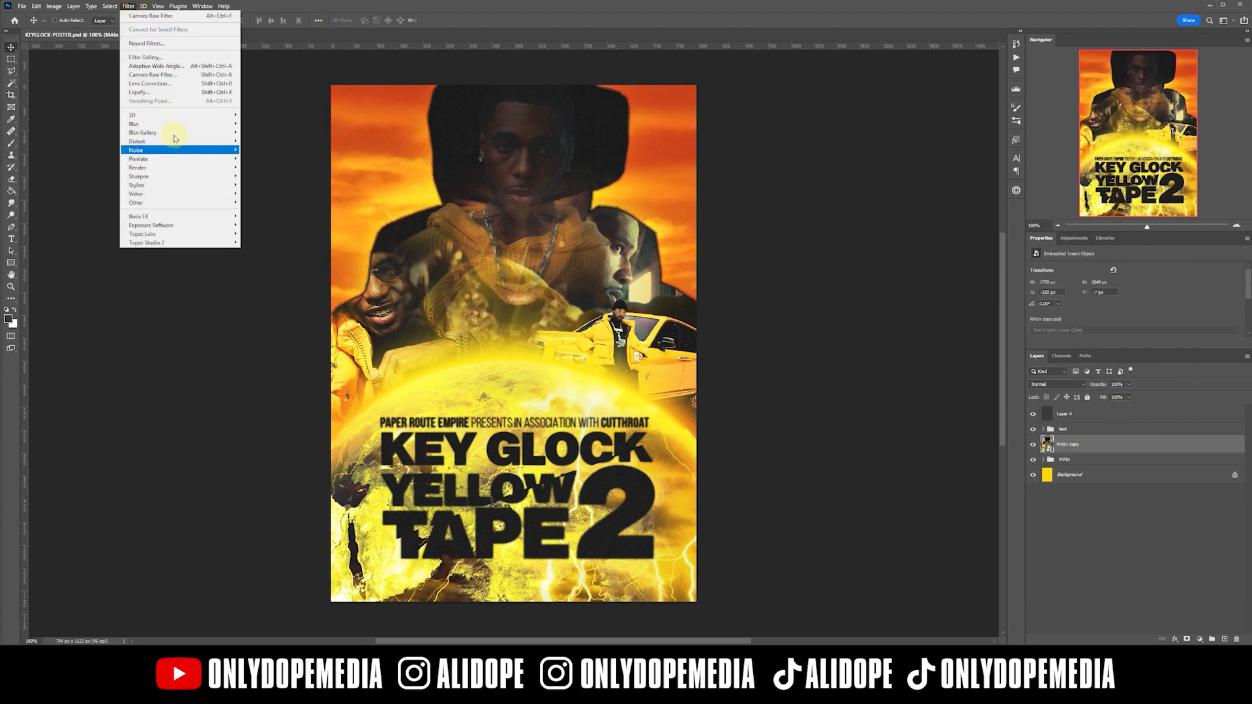
mouse_move(182, 130)
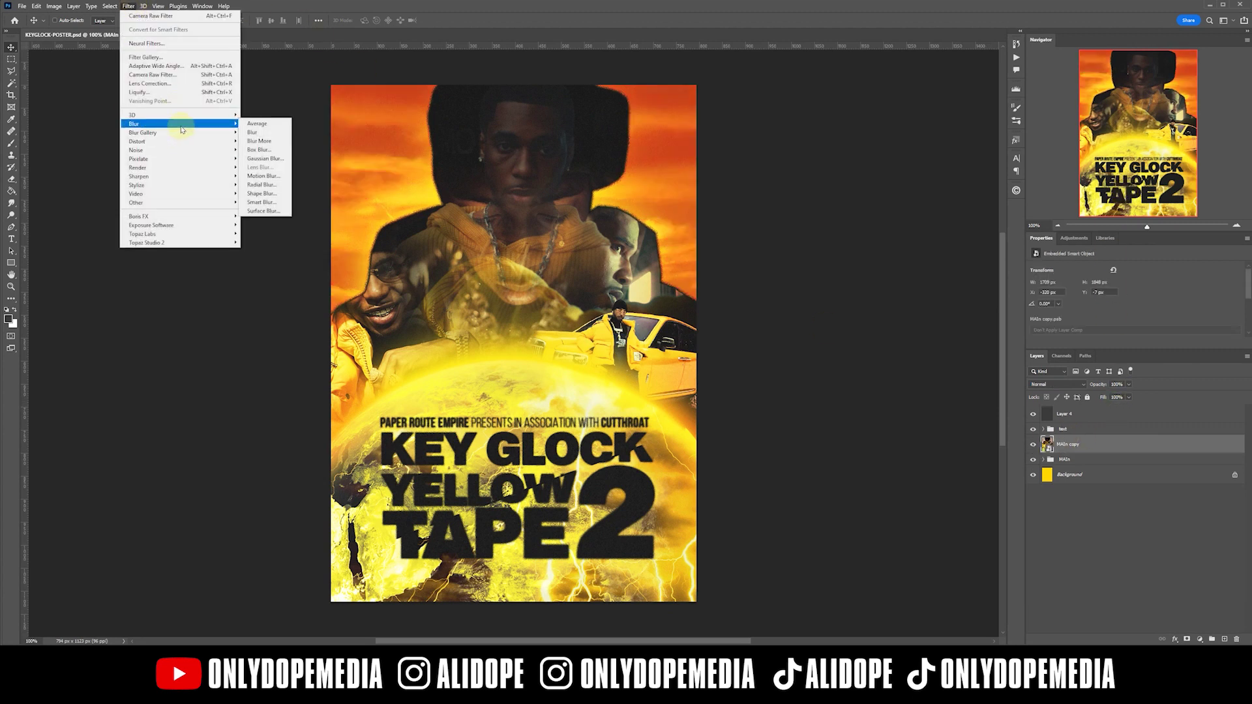
left_click(263, 158)
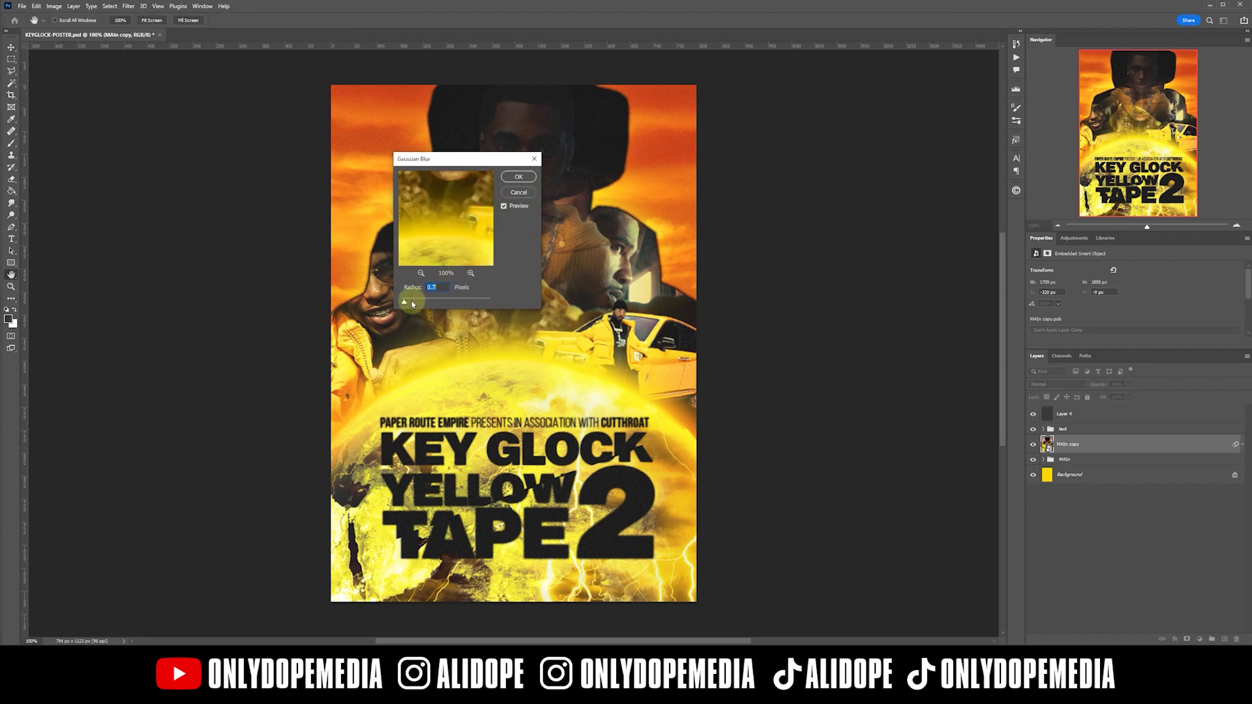
left_click_drag(422, 304, 432, 305)
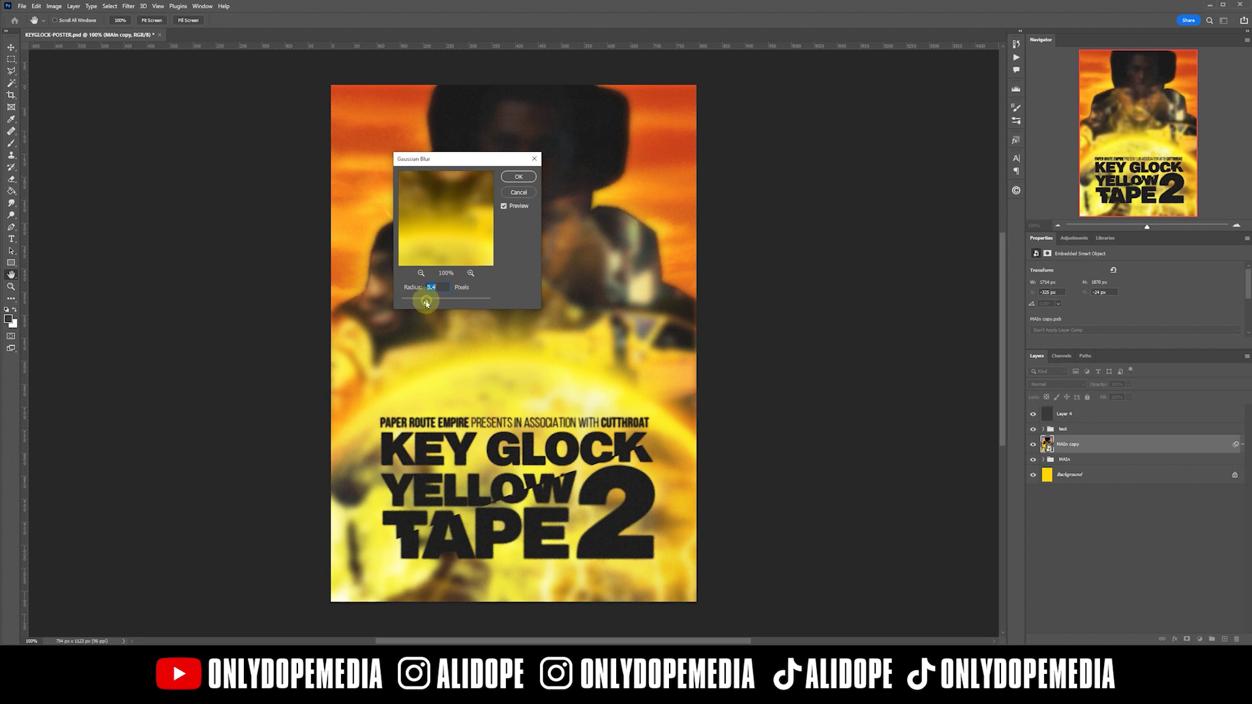
left_click(517, 178)
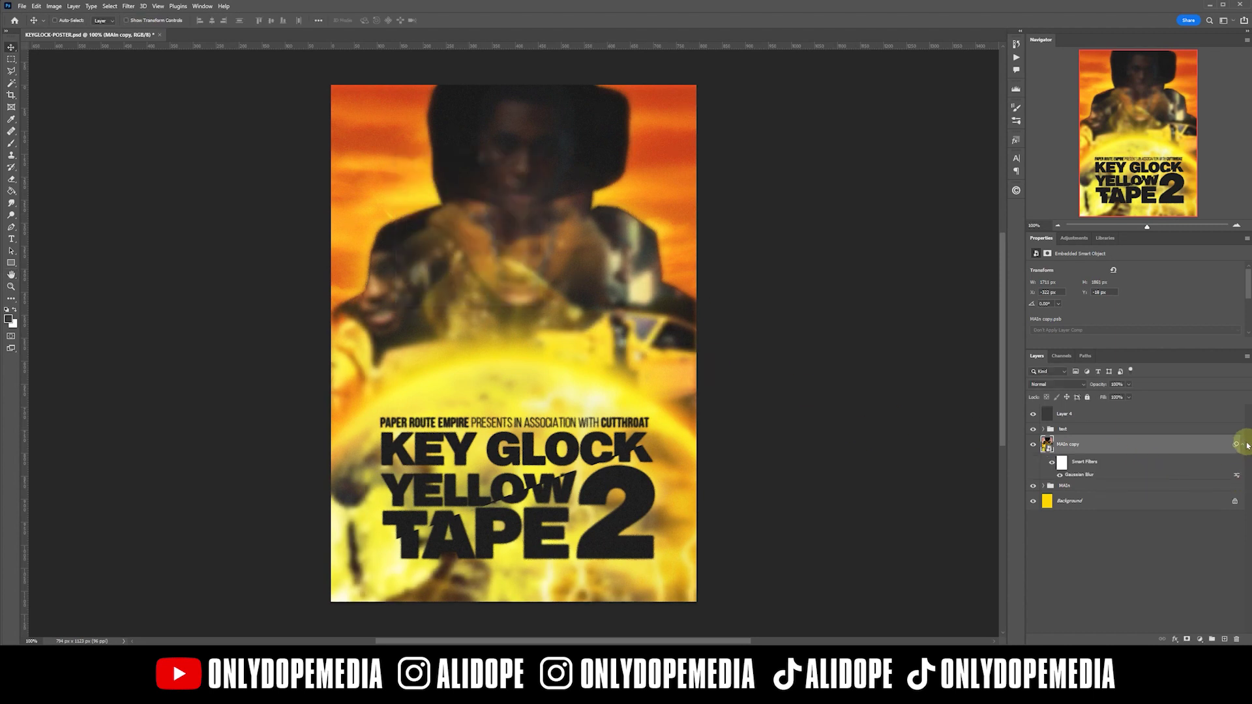
left_click(1242, 446)
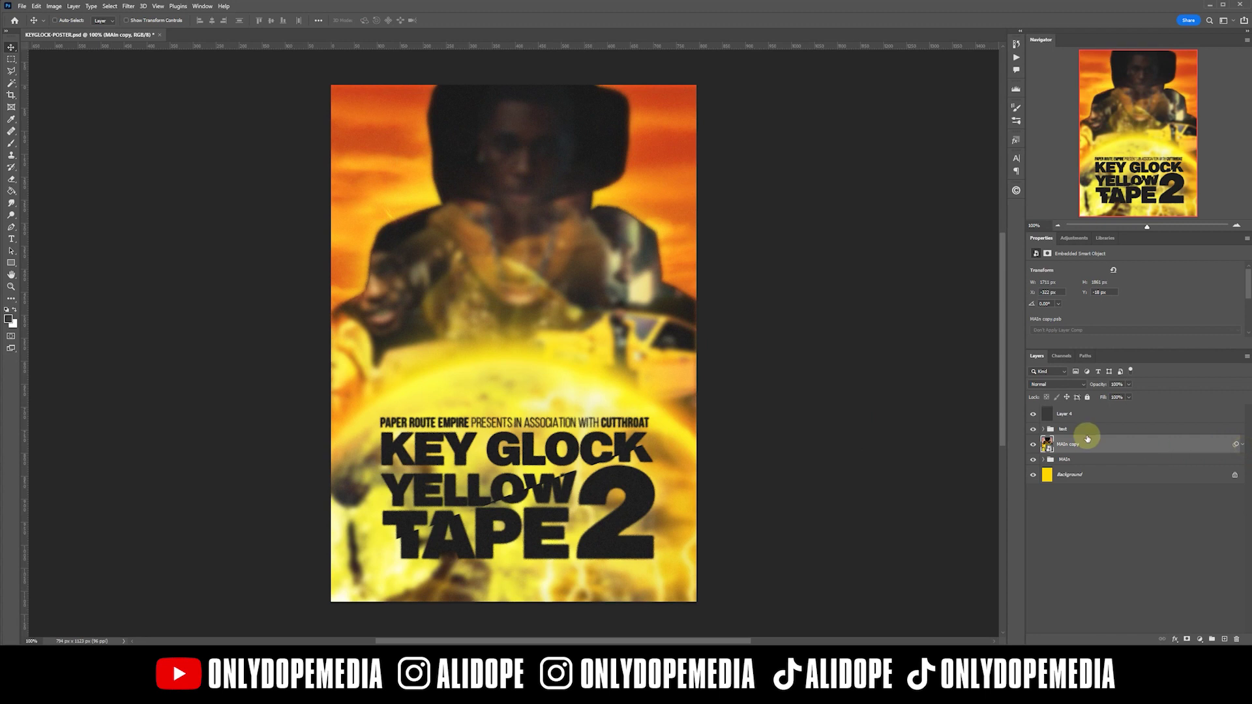
left_click(1057, 385)
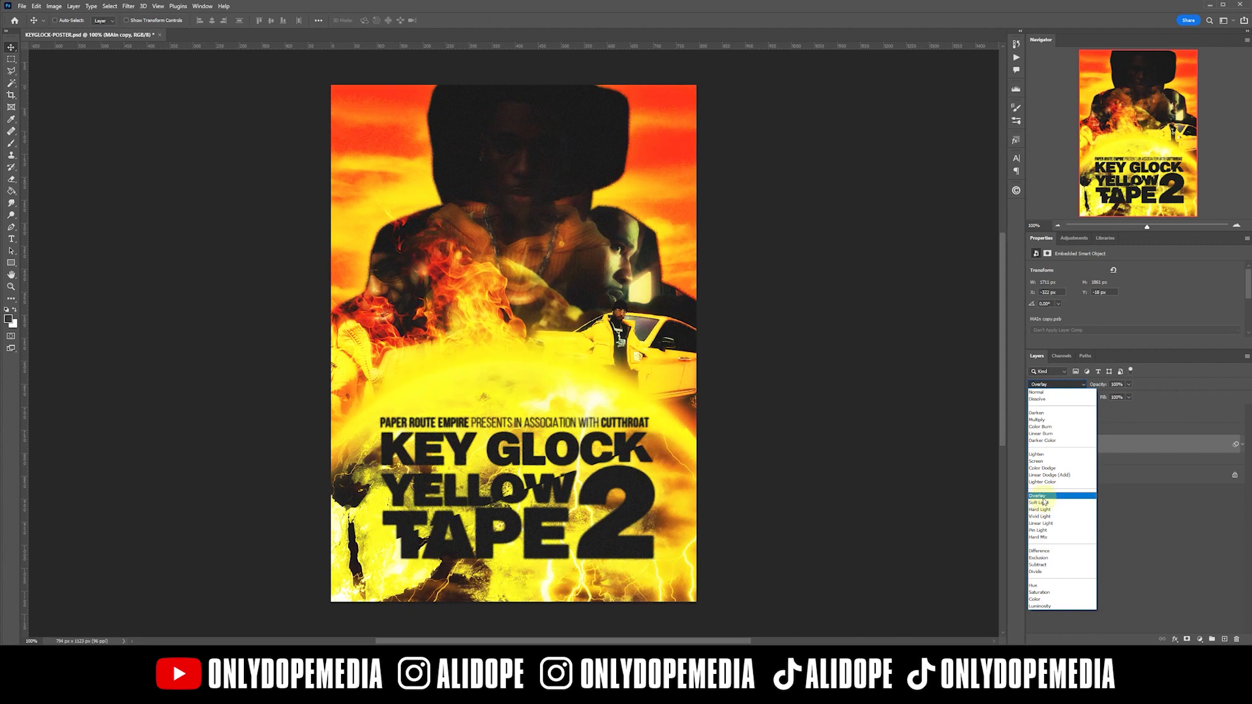
left_click(1043, 498)
Duplicate the blurred MAIN copy layer, set the duplicate to Screen, and move it beneath the Overlay layer
key("ctrl+j")
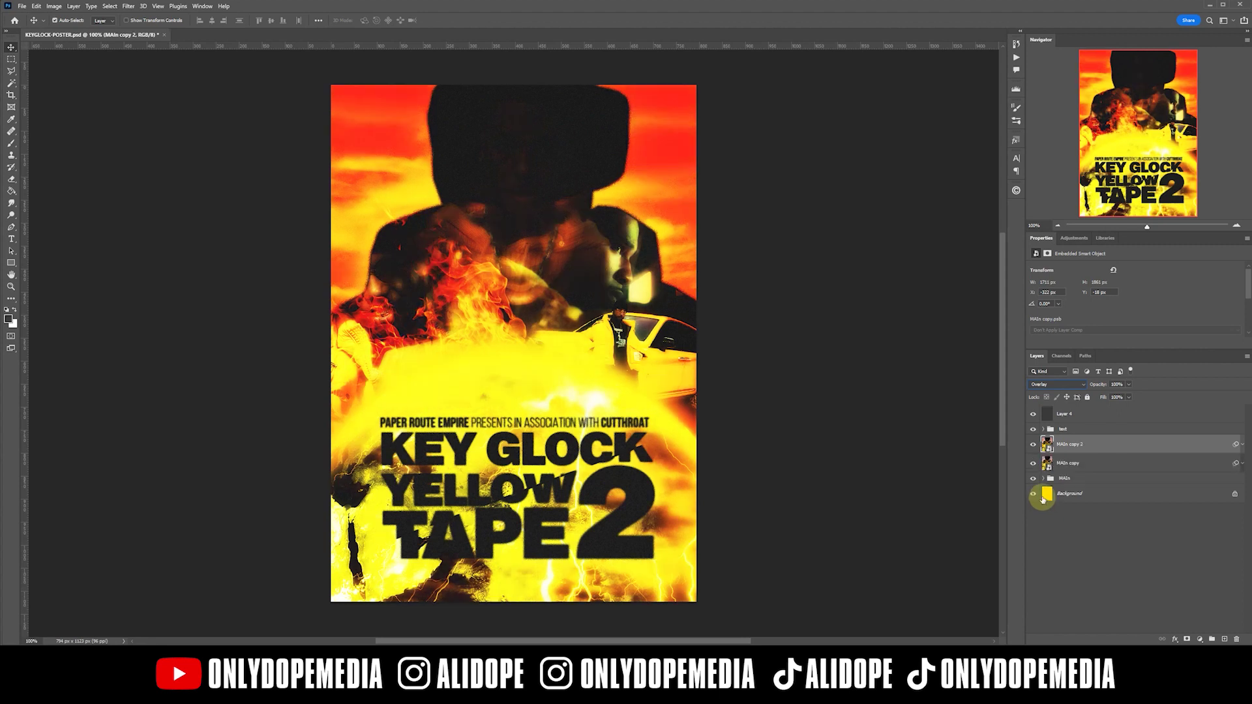
left_click(1056, 384)
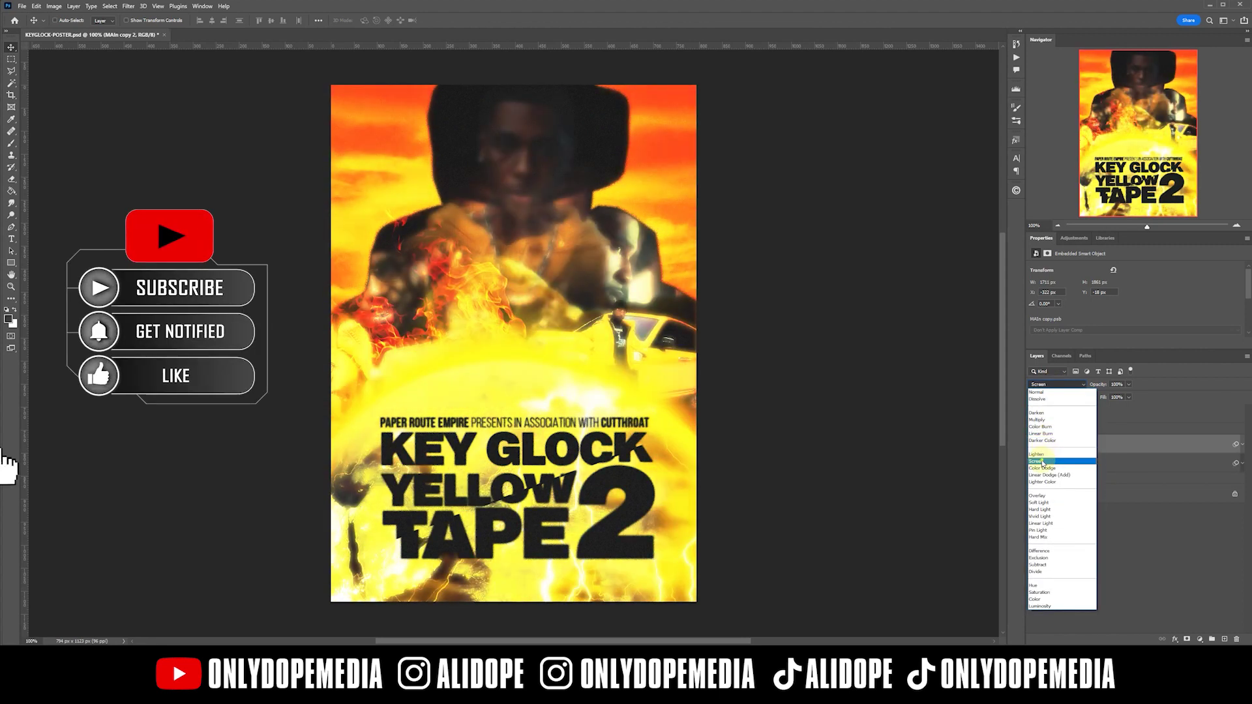
left_click(1042, 462)
left_click_drag(1094, 451, 1091, 469)
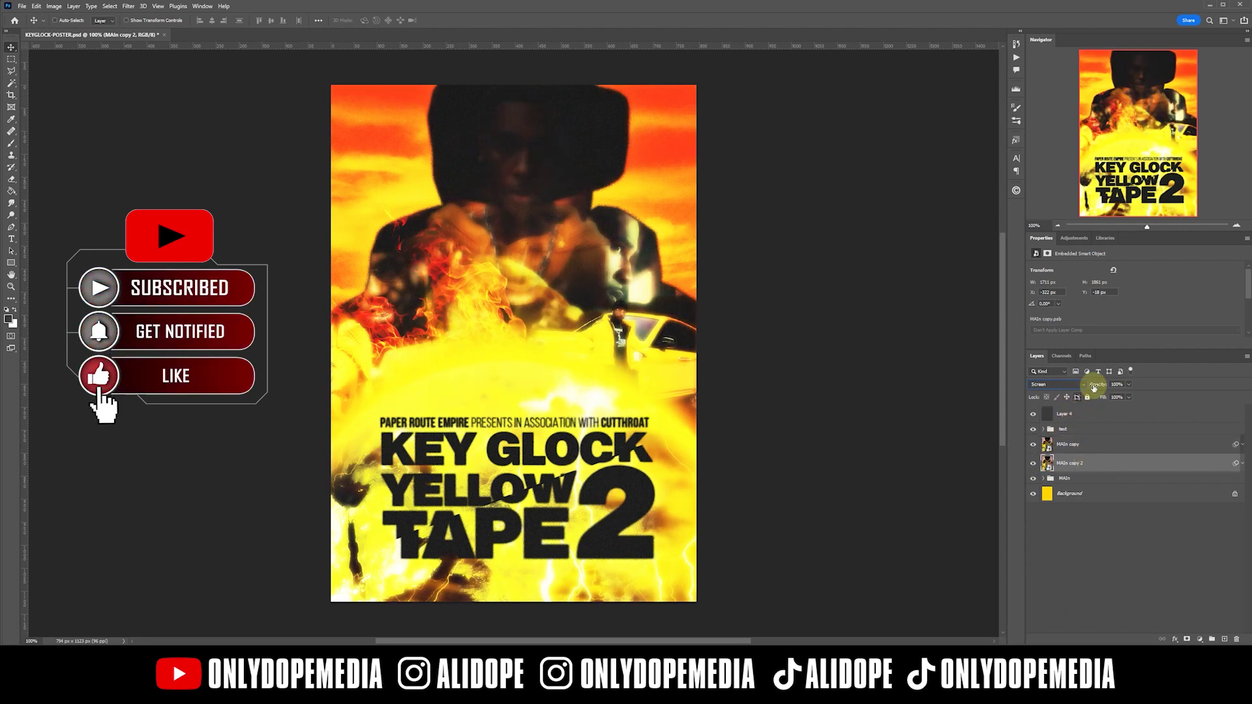
Lower the Overlay MAIN copy to about 80% opacity and the Screen MAIN copy 2 to about 40%
left_click(1103, 446)
left_click_drag(1100, 386, 1075, 389)
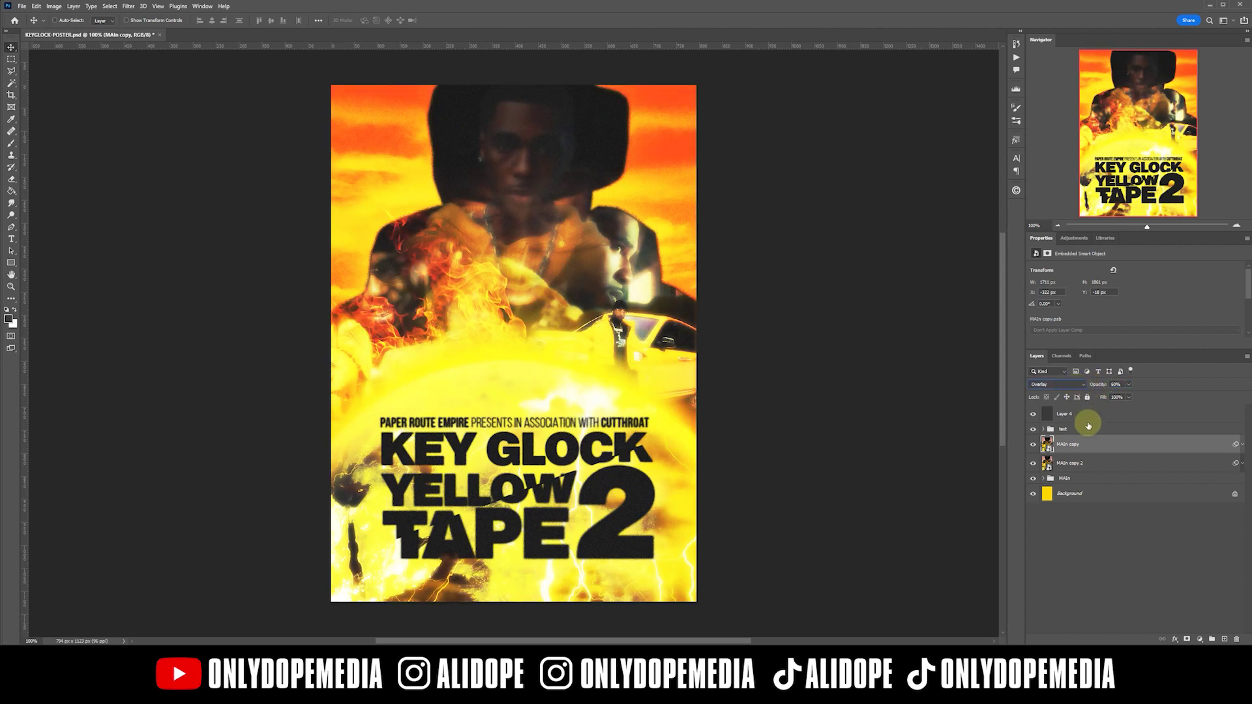
left_click(1103, 463)
left_click_drag(1098, 384, 1072, 389)
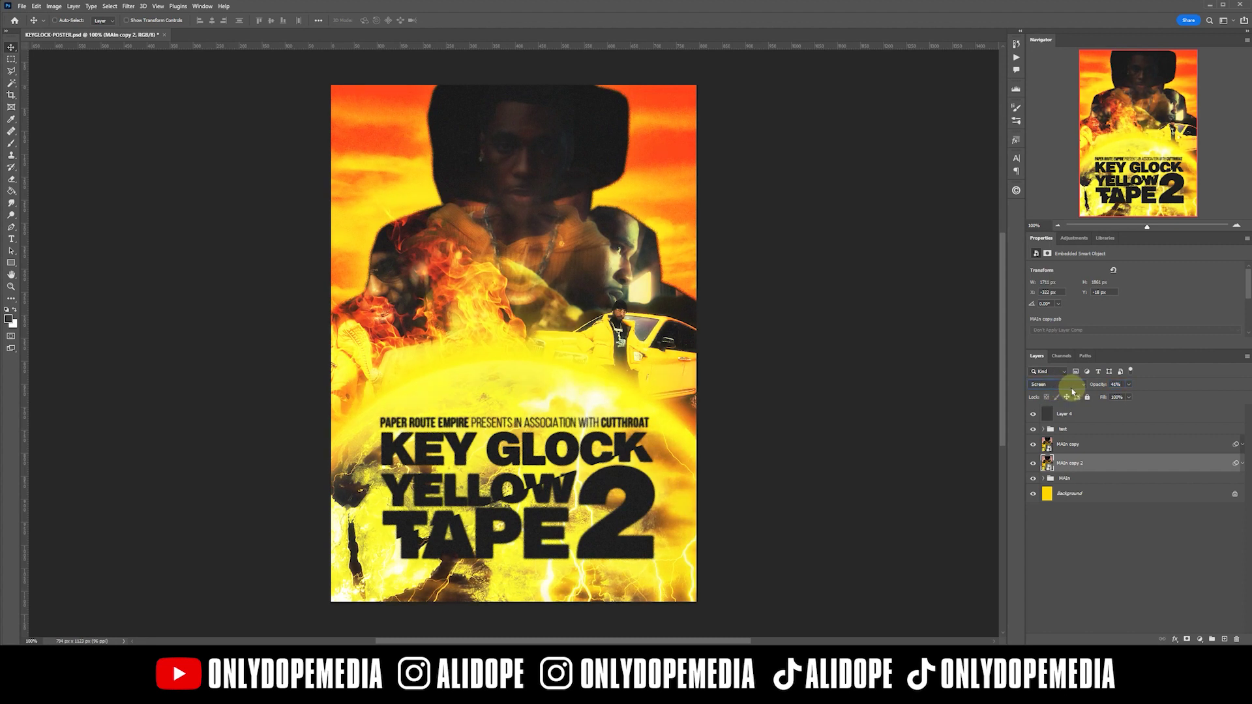
Place the Photocopy Texture 1 image at the top of the layer stack and blend it with Lighter Color
left_click(1114, 417)
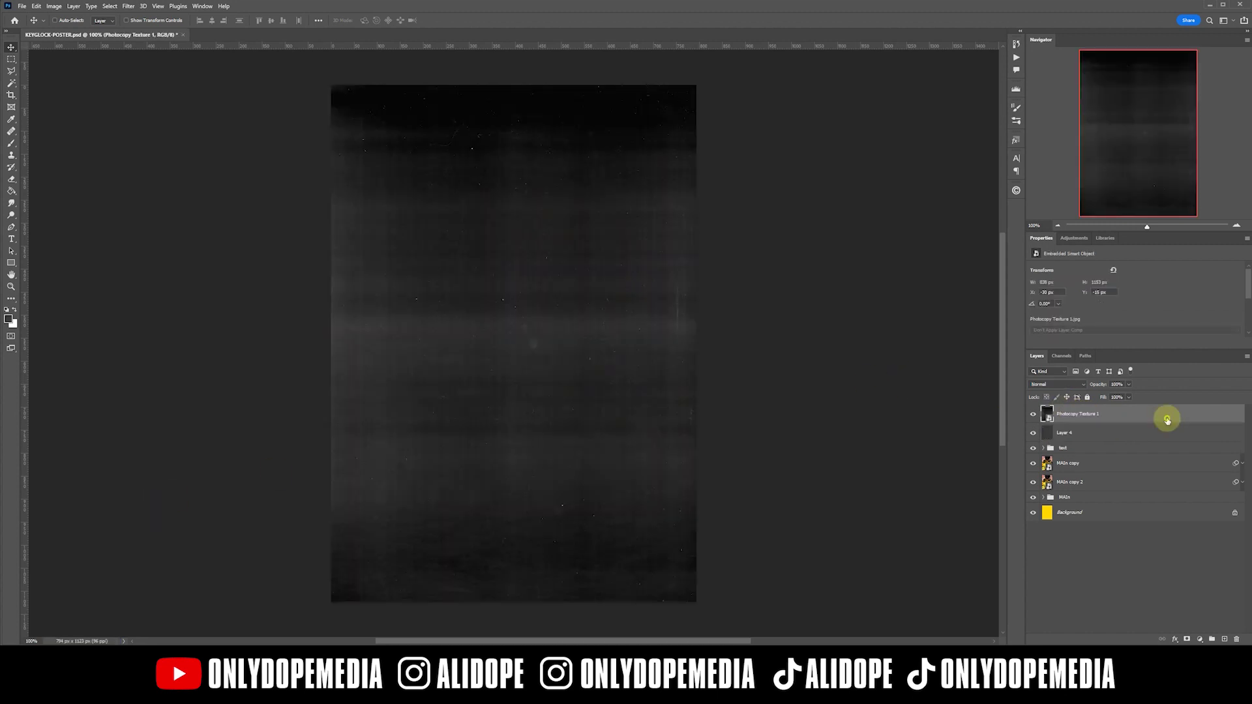
left_click_drag(1167, 420, 1153, 438)
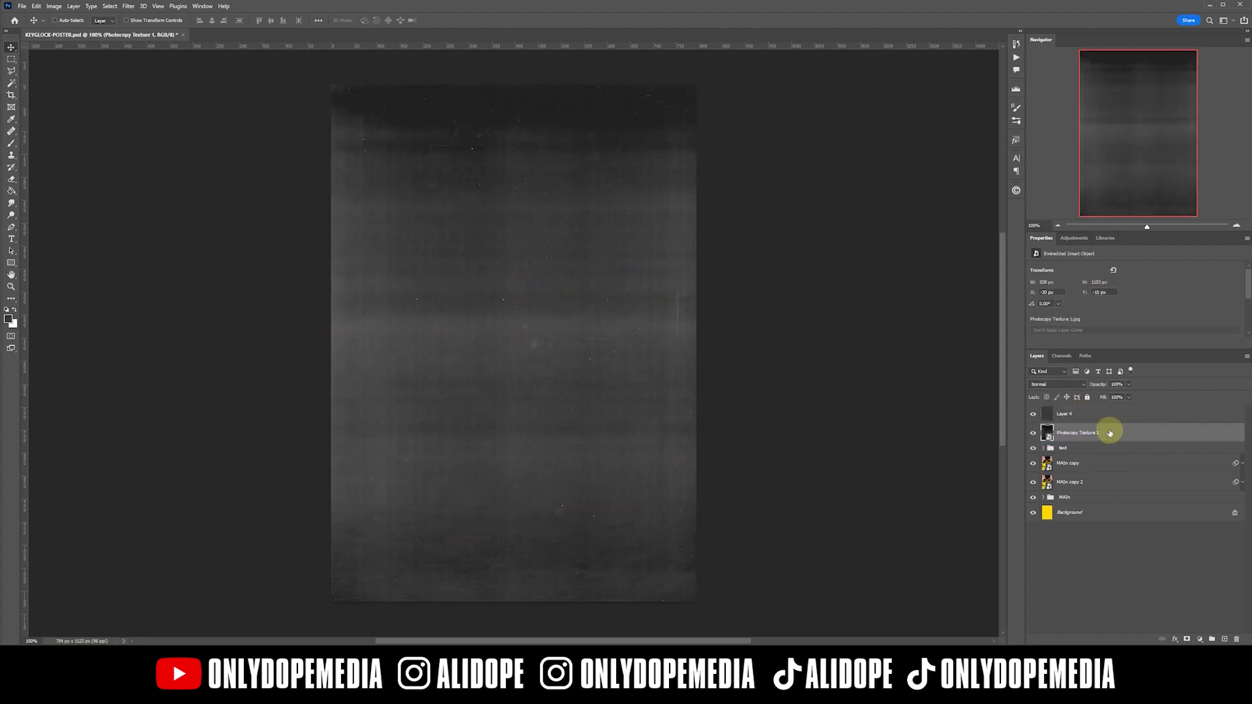
left_click_drag(1109, 430, 1103, 424)
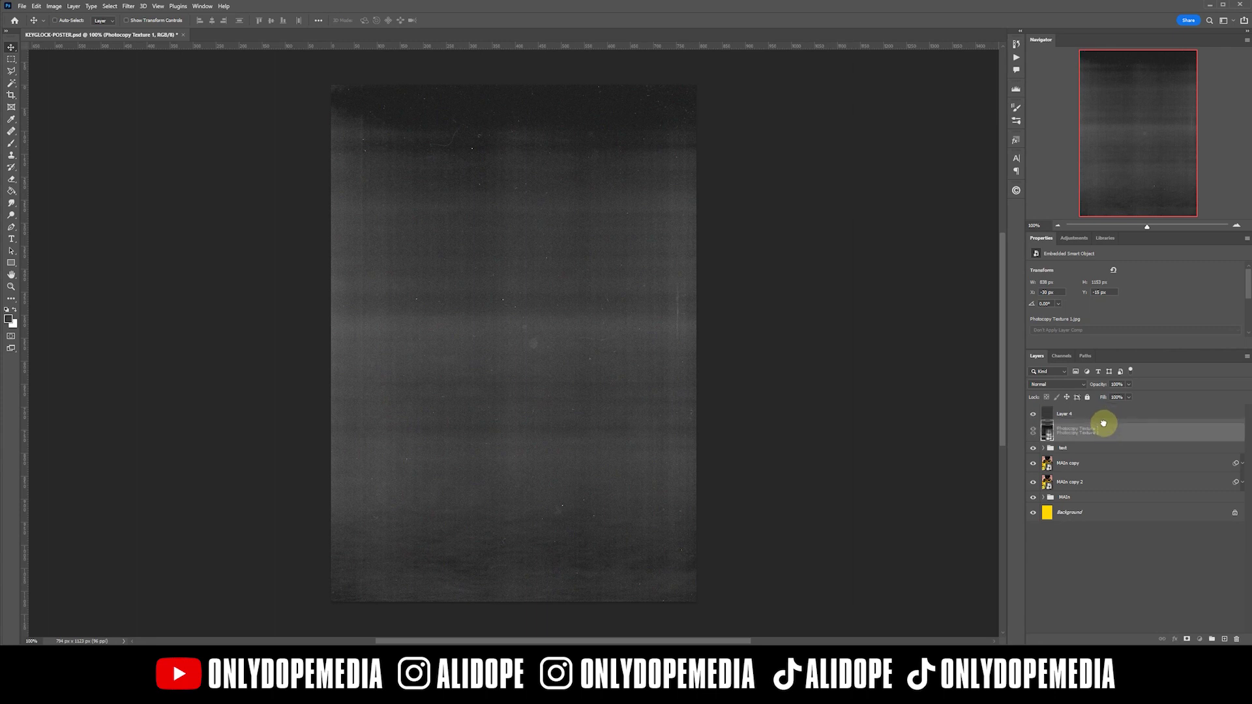
left_click(1079, 384)
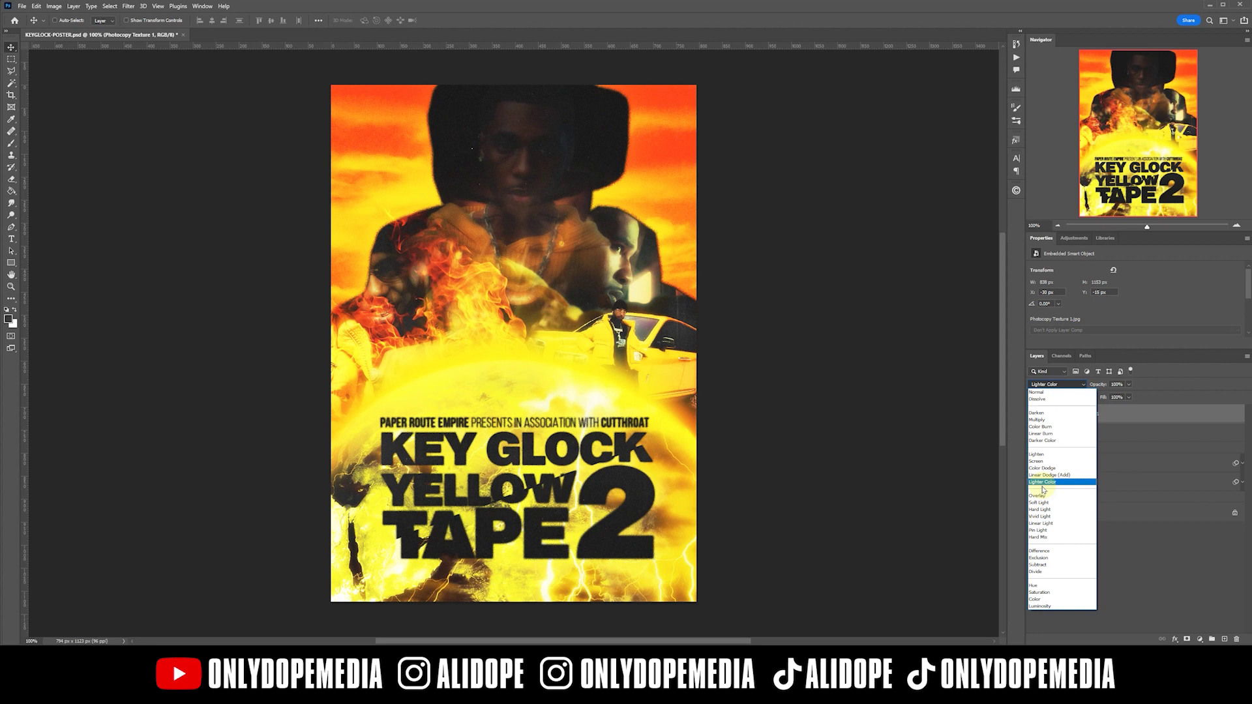
left_click(1044, 484)
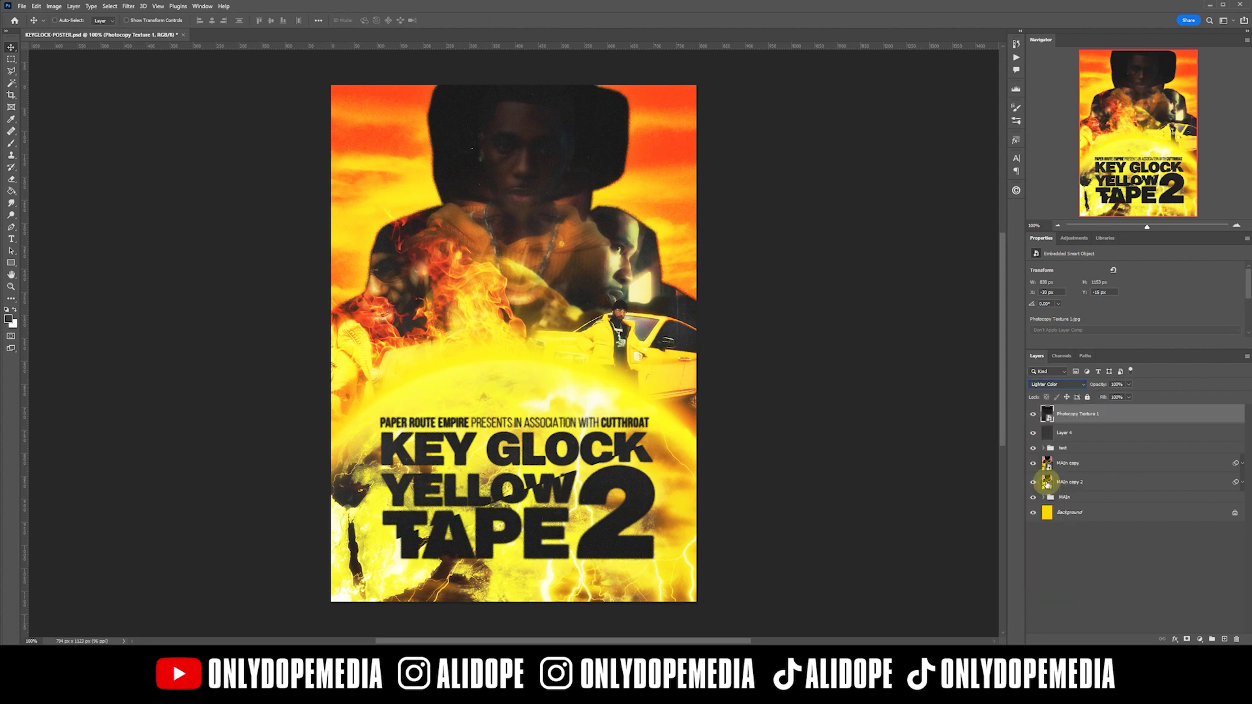
Put a copy of Layer 3 above the text group, set it to Overlay, and replace its mask with a blank one
left_click(1093, 545)
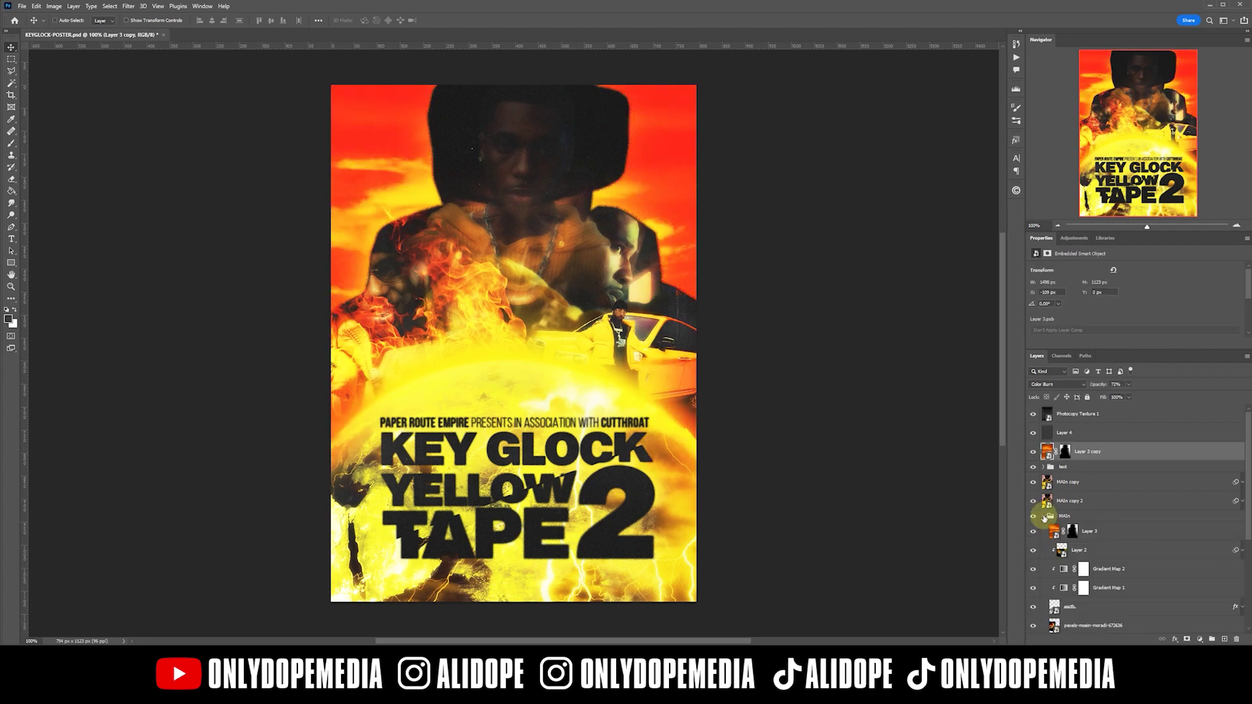
left_click(1044, 516)
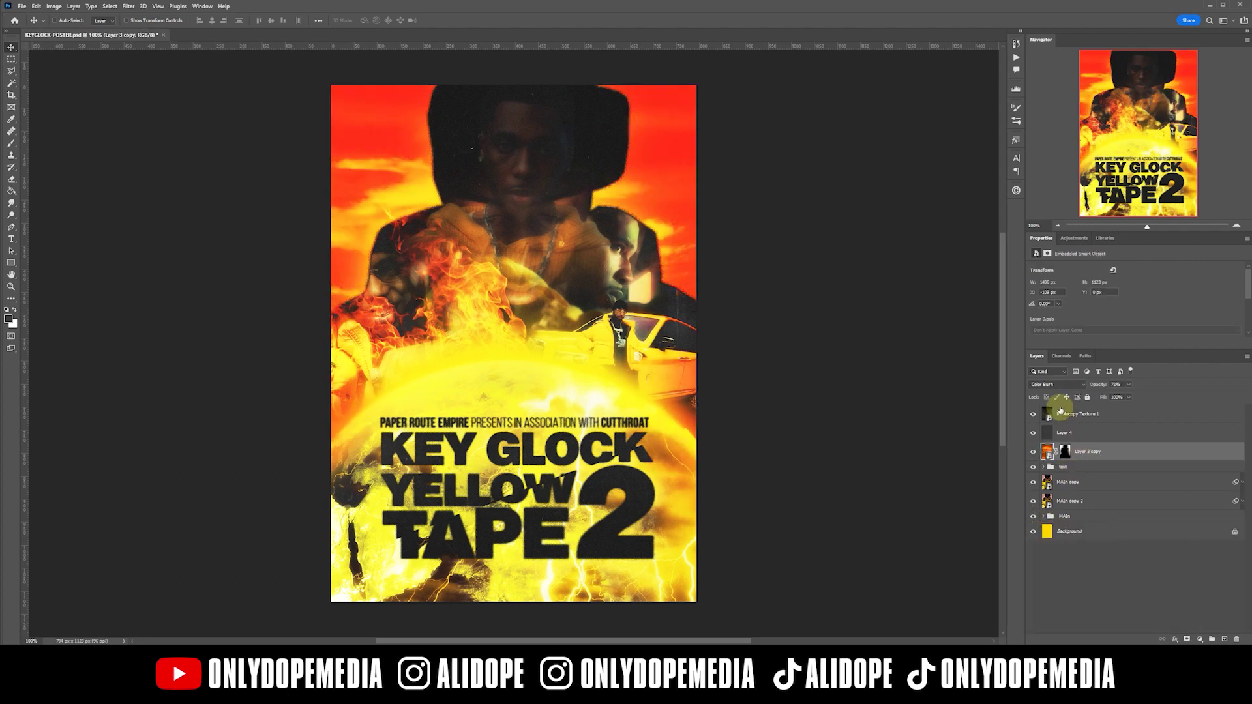
left_click(1057, 385)
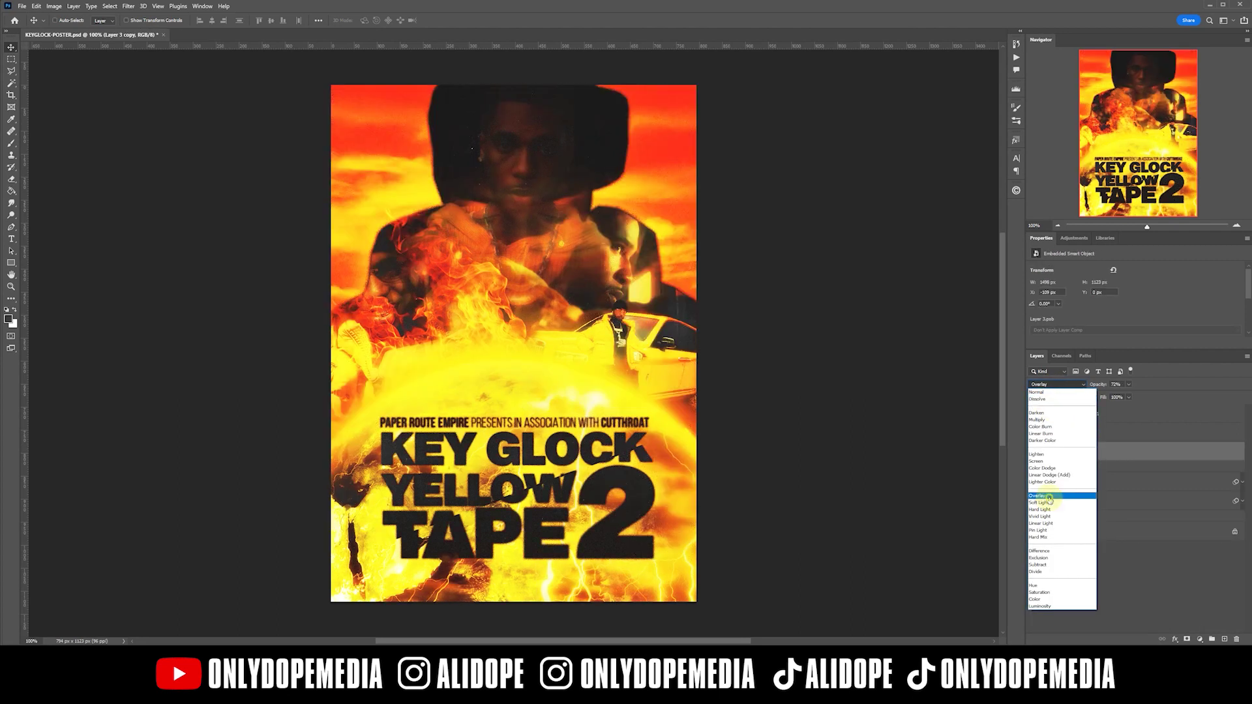
left_click(1064, 465)
left_click(1188, 638)
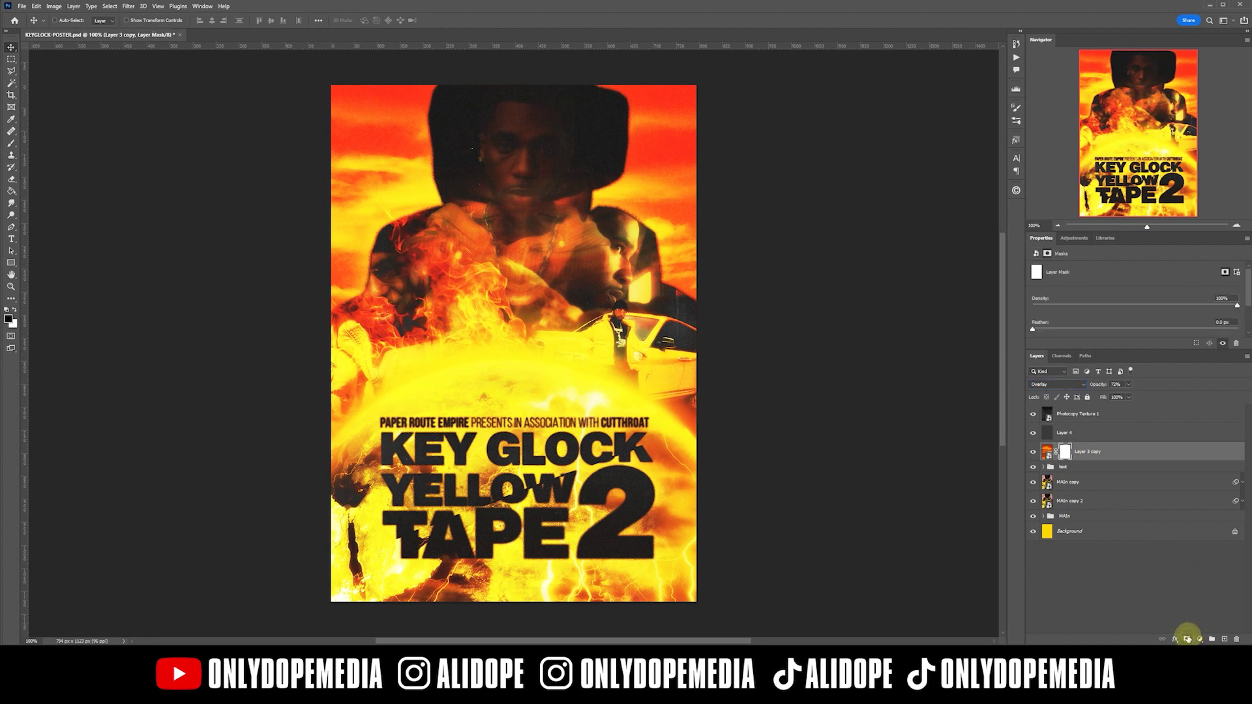
Paint black at 100% brush opacity over the poster's upper half on the Layer 3 copy mask, and save the document
key("b")
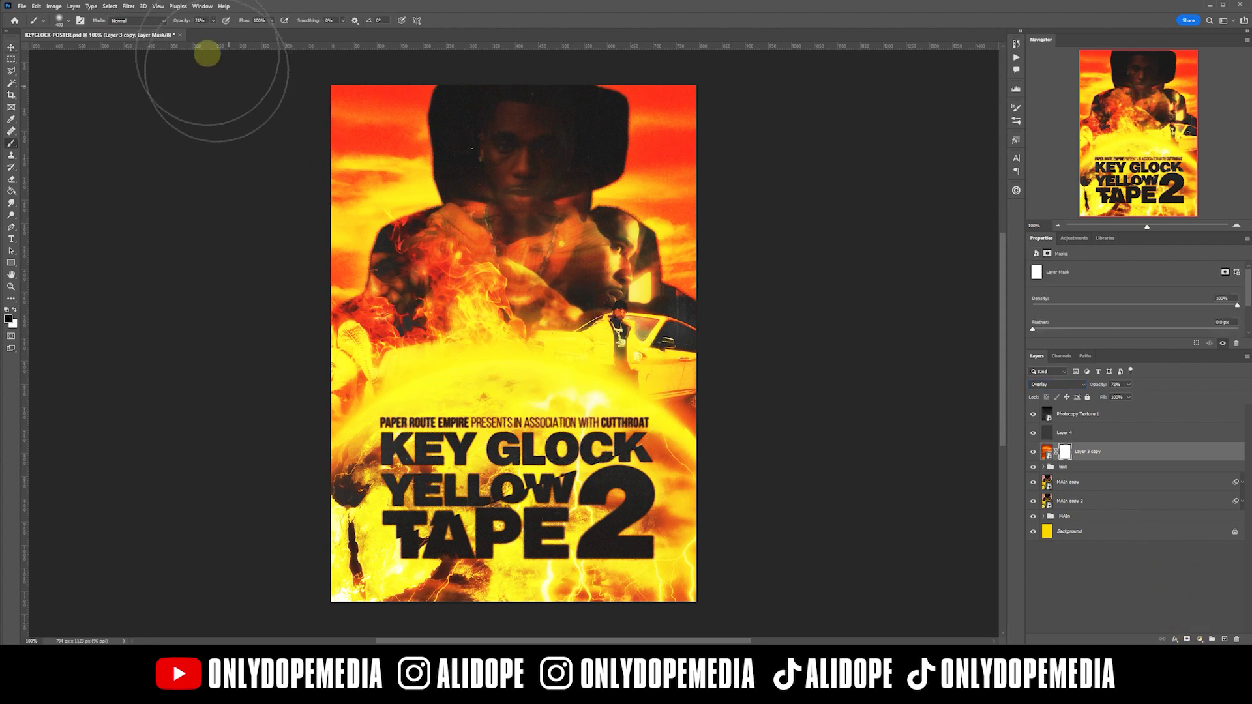
mouse_move(538, 225)
left_mouse_down()
mouse_move(392, 244)
mouse_move(276, 170)
mouse_move(366, 138)
mouse_move(398, 102)
mouse_move(649, 116)
mouse_move(581, 179)
mouse_move(637, 269)
mouse_move(723, 277)
mouse_move(733, 319)
mouse_move(715, 333)
mouse_move(759, 392)
mouse_move(721, 360)
left_mouse_up()
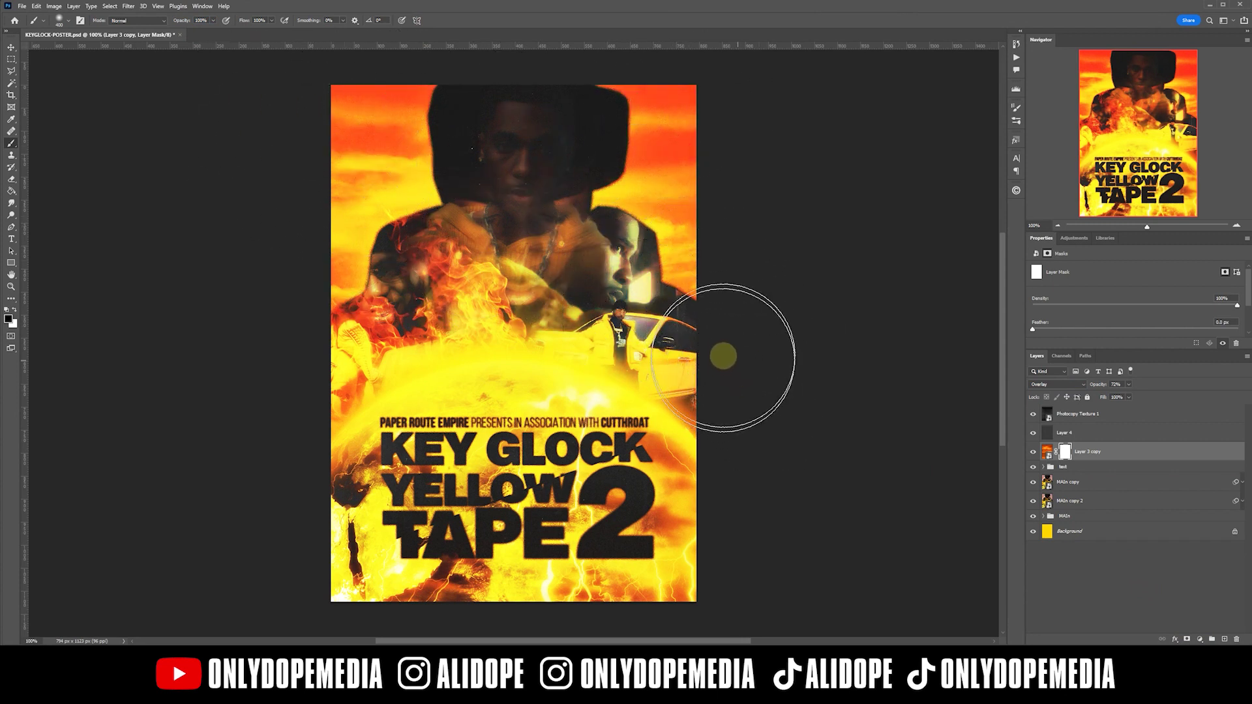
mouse_move(346, 333)
left_mouse_down()
mouse_move(321, 335)
mouse_move(287, 389)
mouse_move(293, 402)
mouse_move(319, 395)
left_mouse_up()
mouse_move(532, 302)
left_mouse_down()
mouse_move(542, 269)
mouse_move(540, 322)
mouse_move(470, 322)
mouse_move(511, 320)
left_mouse_up()
key("ctrl+s")
key("v")
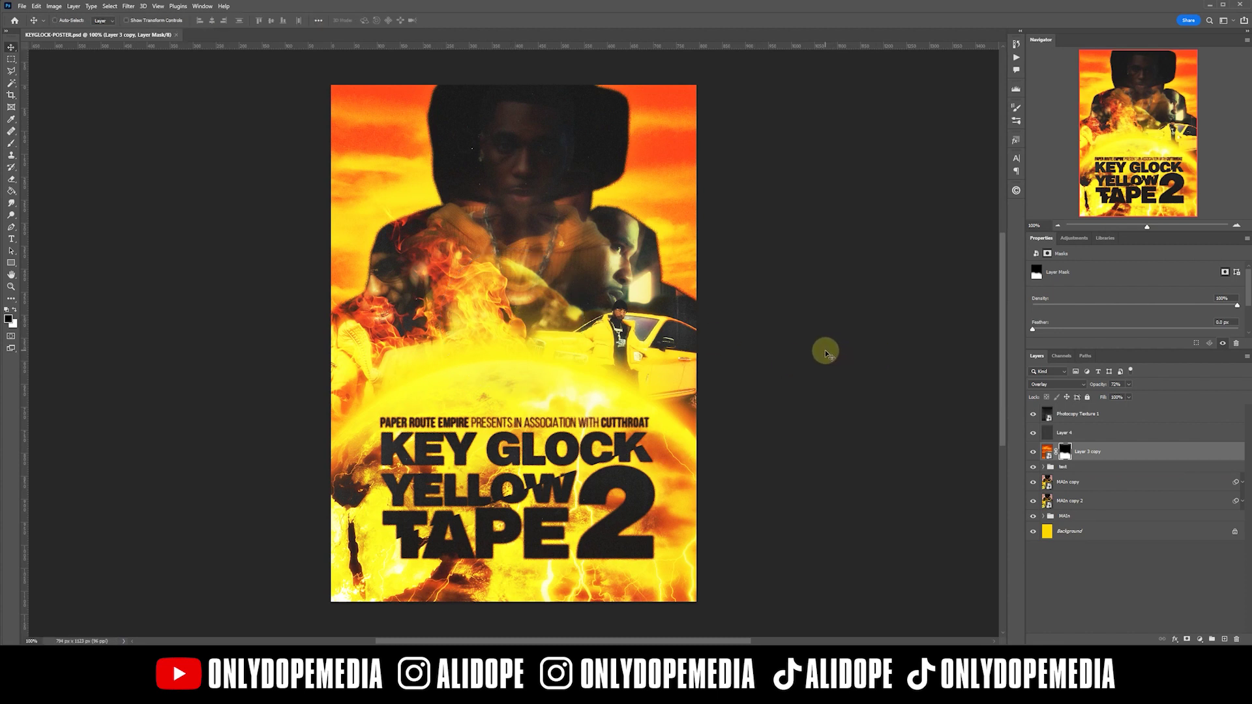
Add a Color to Transparent Gradient Fill layer directly above Layer 3 inside the MAIN group
left_click(1110, 517)
scroll(1104, 533, "down", 1)
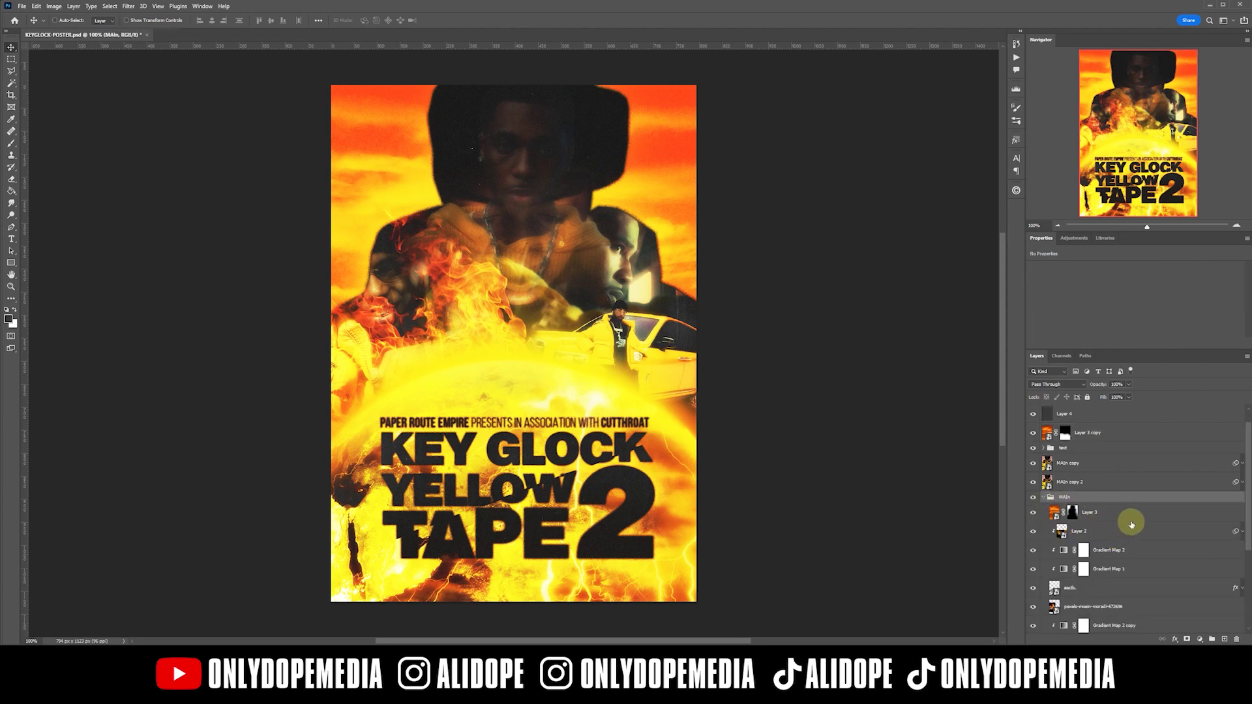
left_click(1131, 519)
left_click(1198, 638)
left_click(1200, 484)
Change the gradient's opaque color stop to yellow and reposition the gradient on the canvas
left_click(551, 295)
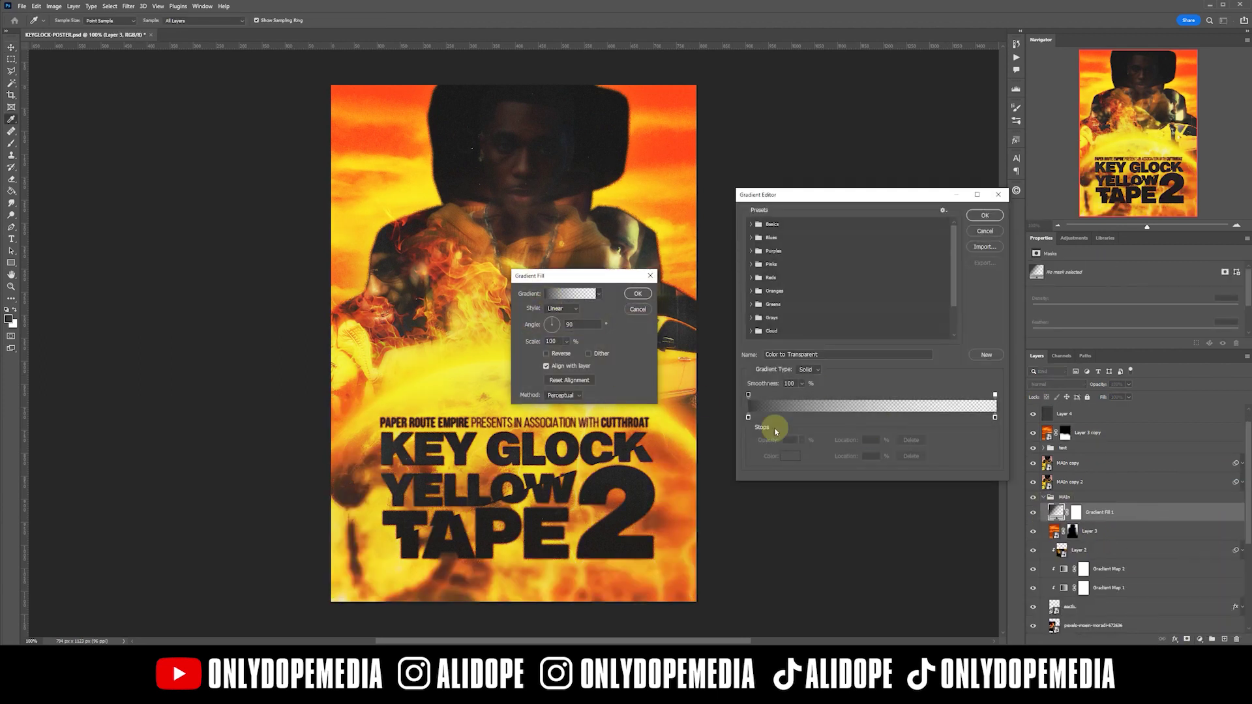
double_click(748, 417)
left_click(415, 195)
left_click(282, 277)
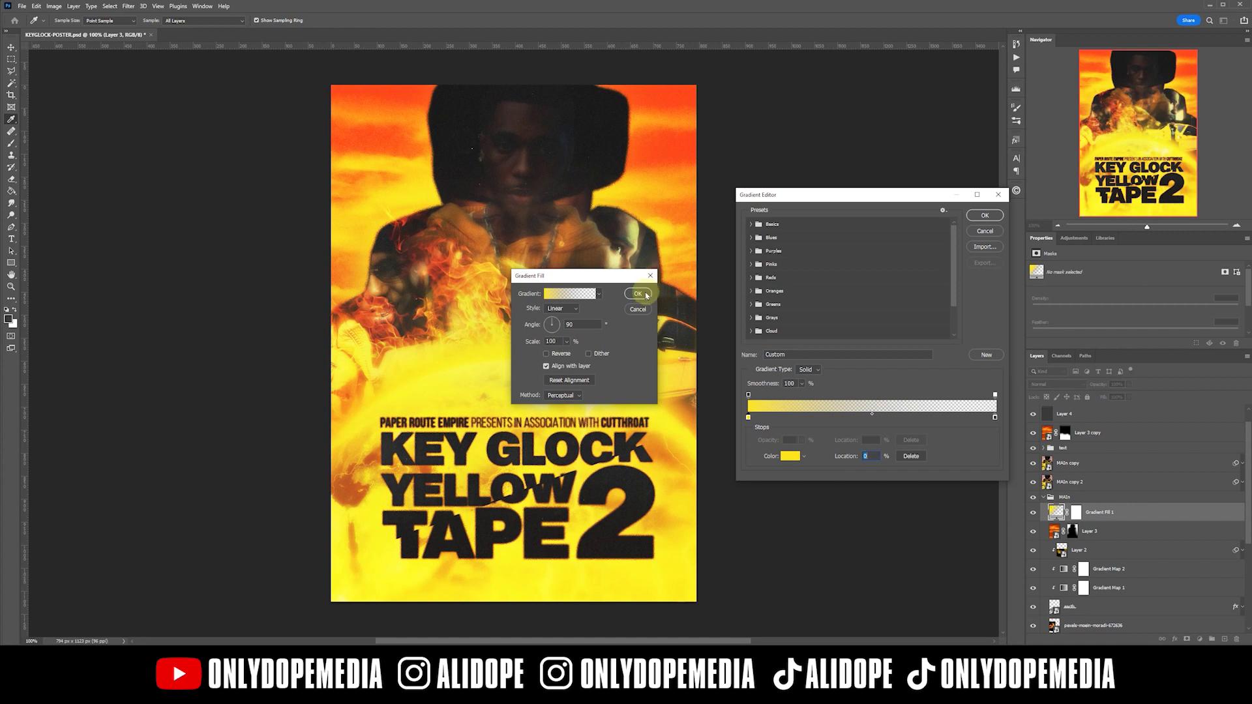
key("Return")
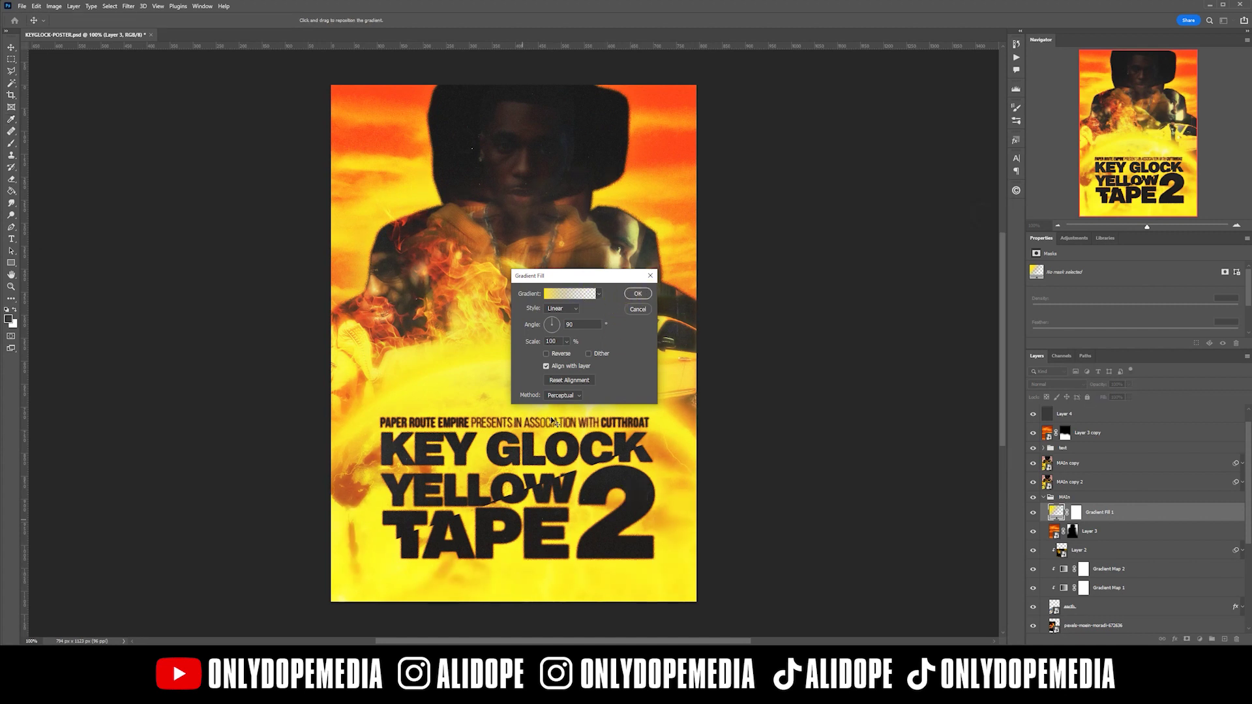
left_click_drag(539, 342, 522, 347)
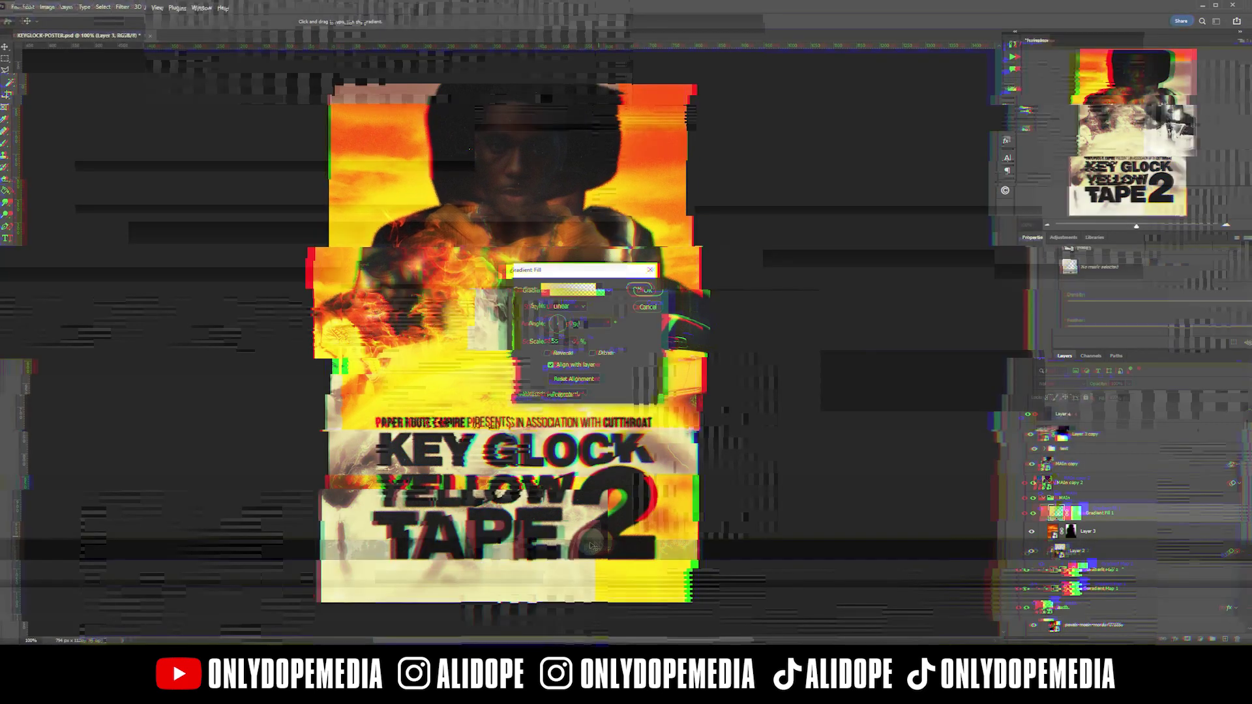